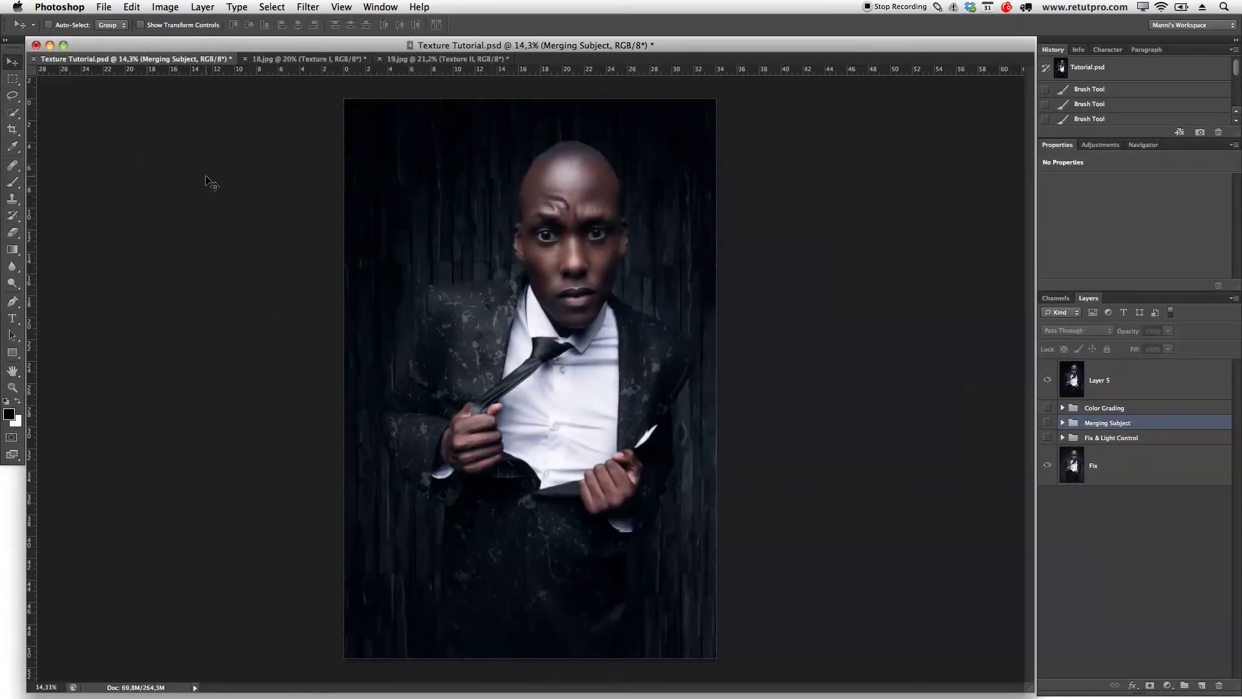
Compare the portrait with and without Layer 5, leave it hidden, and switch to 18.jpg.
left_click(1047, 381)
left_click(1047, 381)
left_click(1047, 381)
left_click(1048, 381)
left_click(1047, 380)
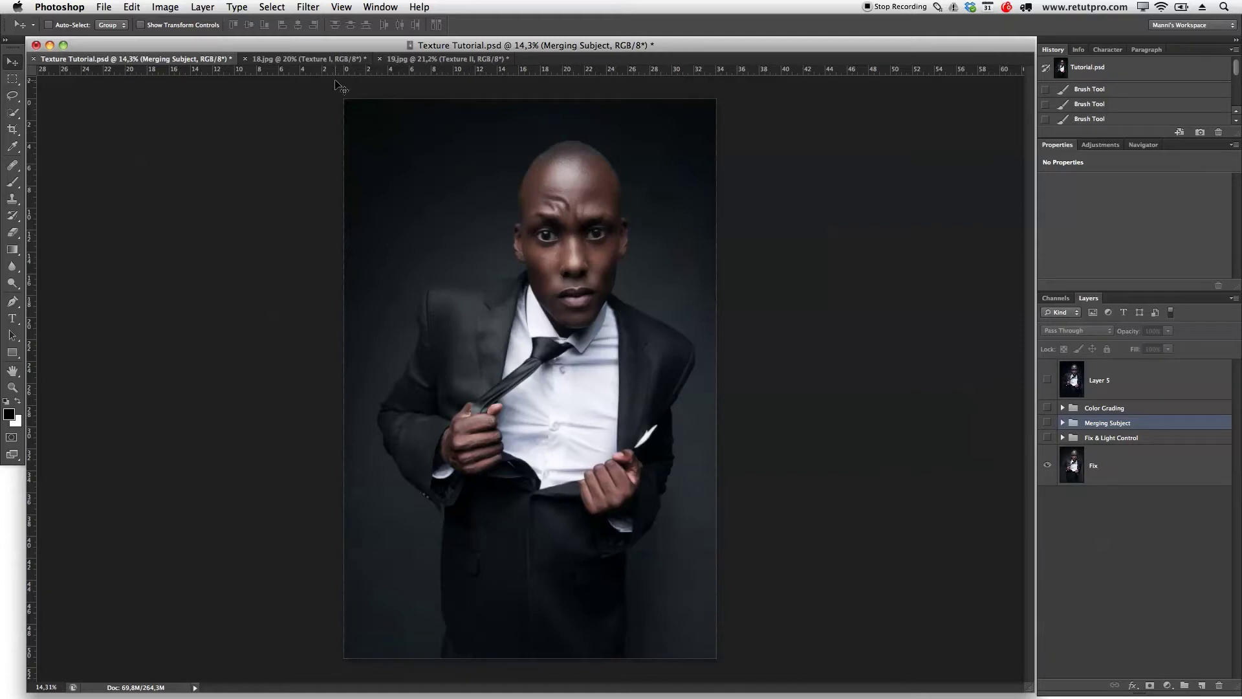
left_click(336, 60)
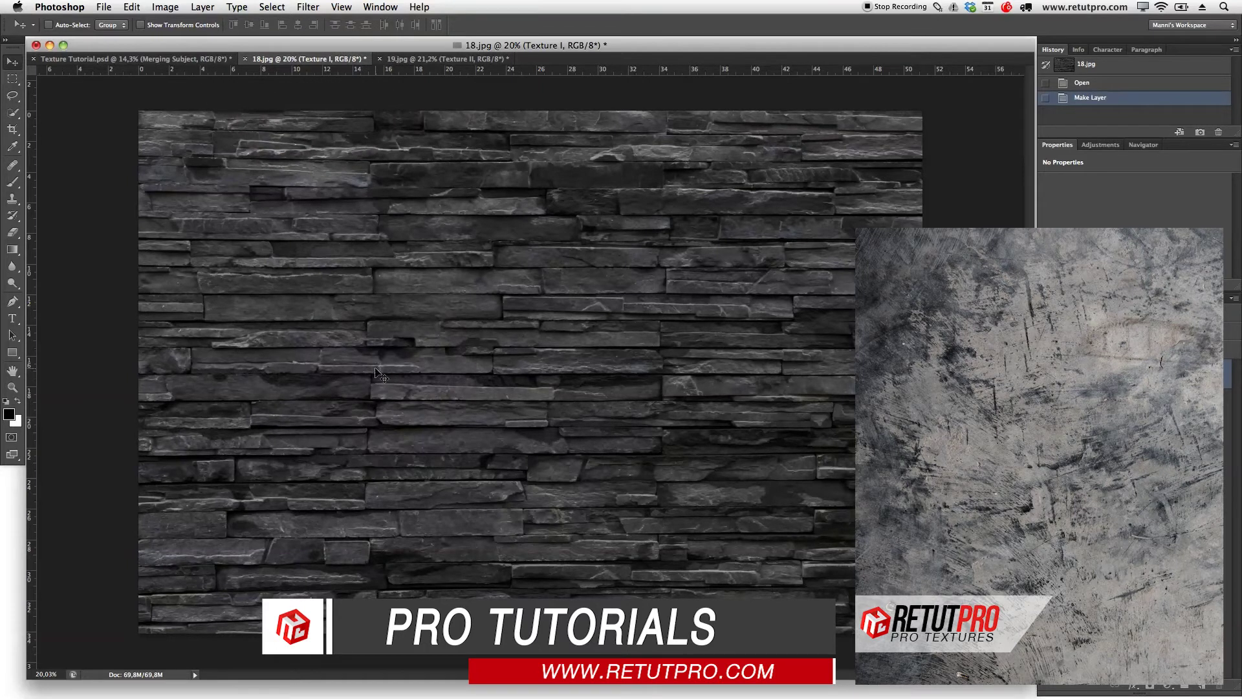
Review the 19.jpg scratch and 18.jpg stone-wall textures, then return to Texture Tutorial.psd.
left_click(394, 59)
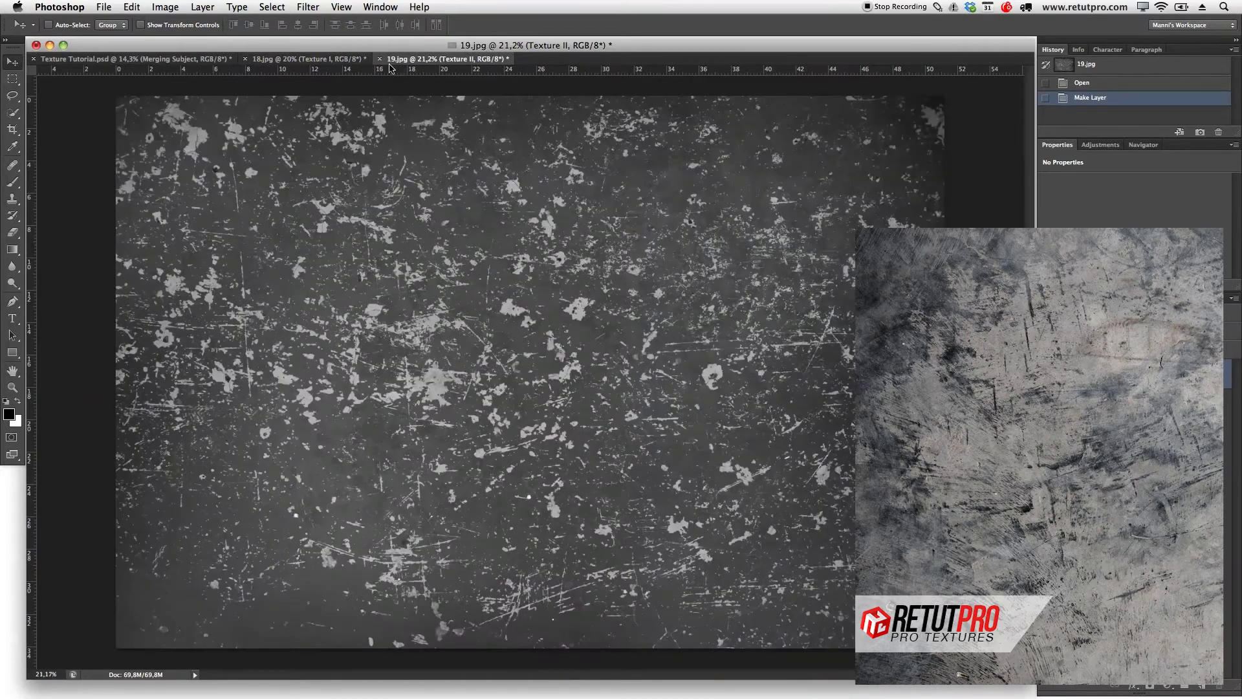
left_click(343, 61)
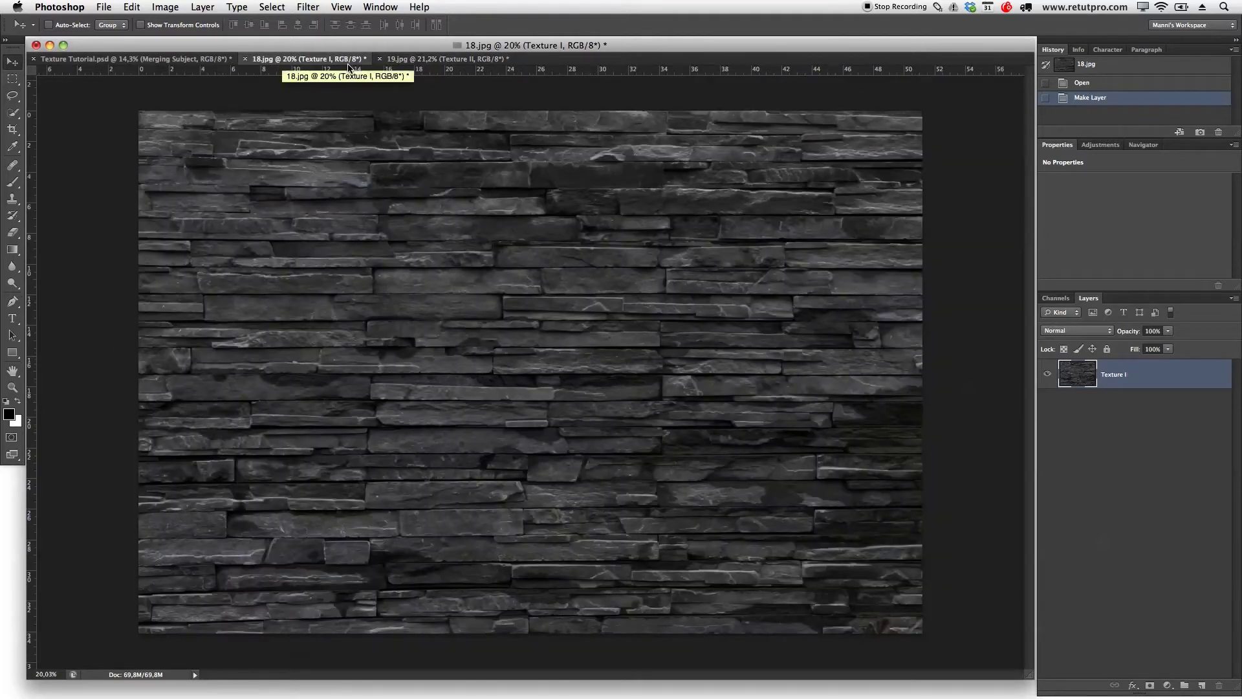
left_click(328, 304)
left_click(535, 286)
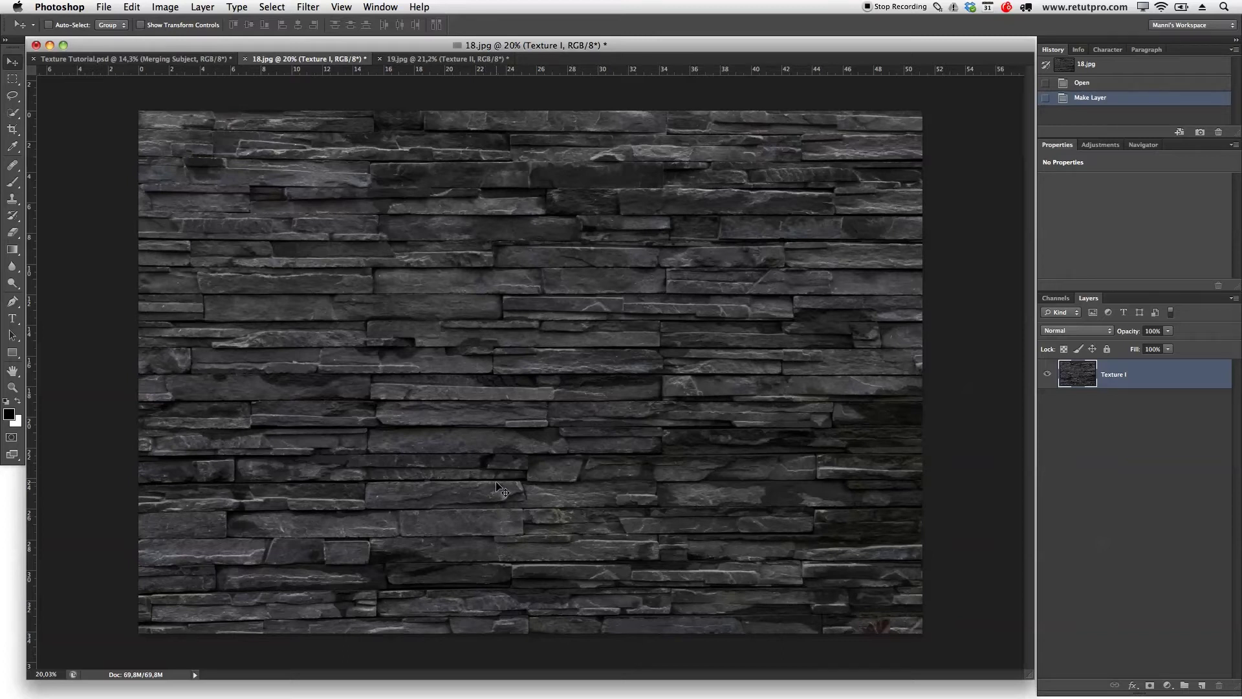
left_click(468, 428)
left_click(563, 386)
left_click(667, 406)
left_click(591, 409)
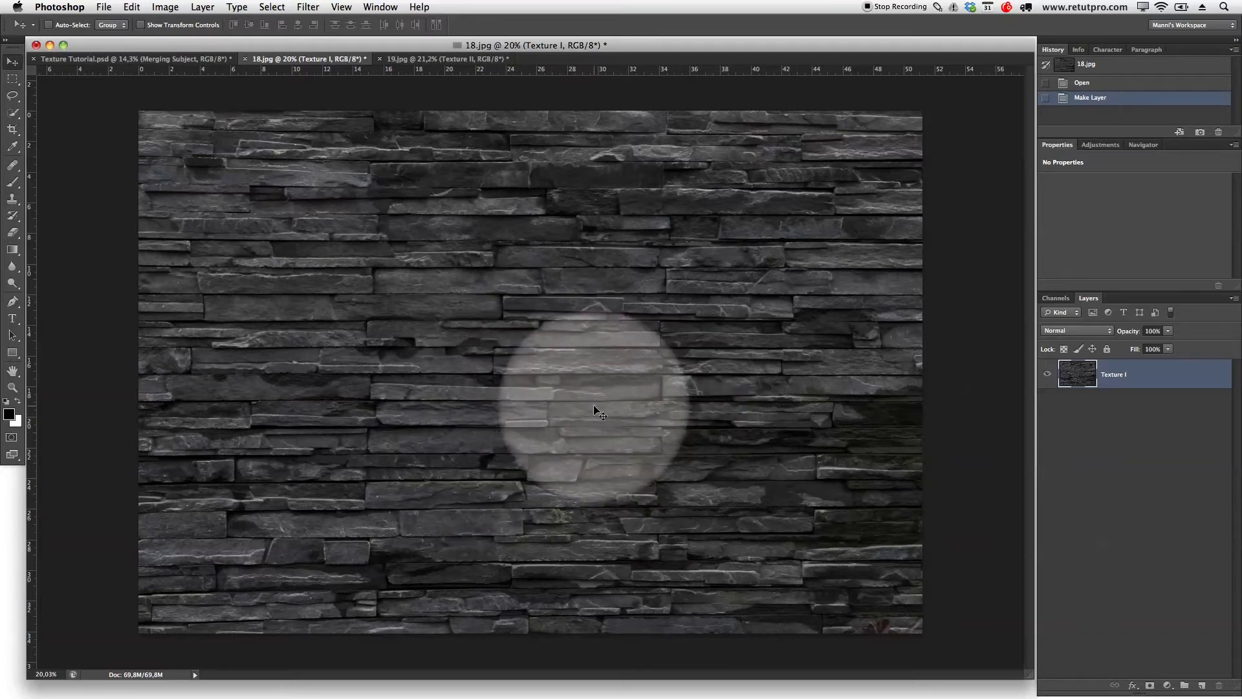
left_click(557, 355)
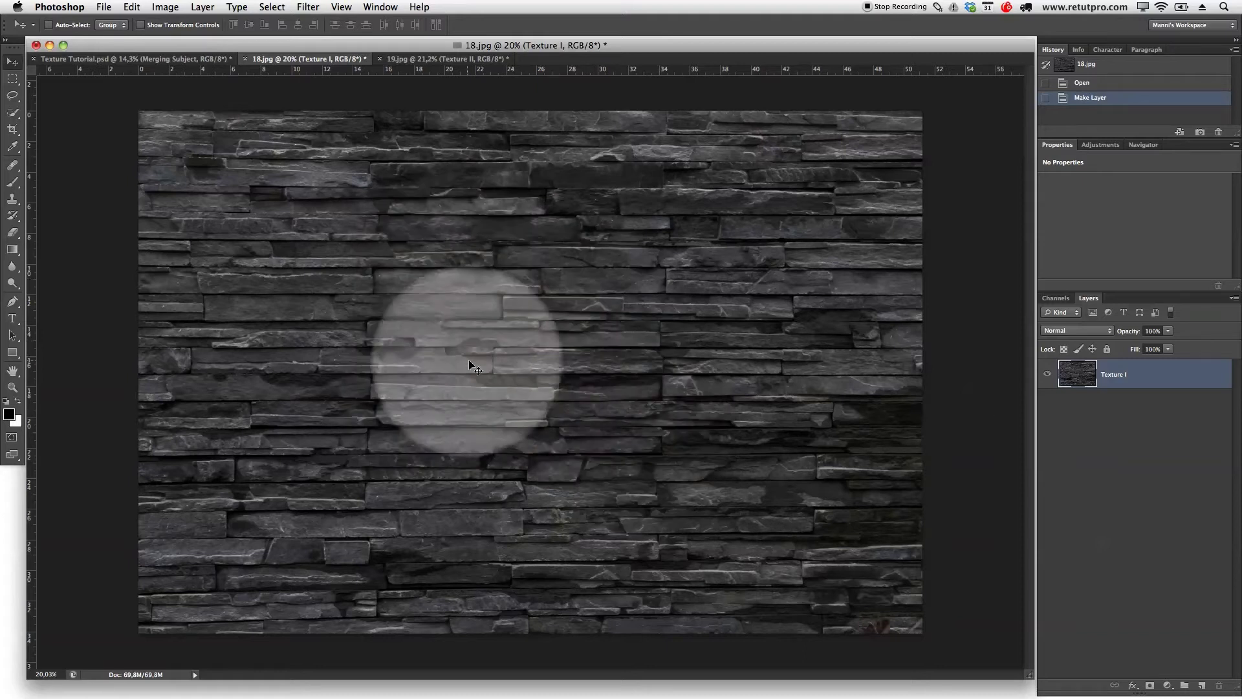
left_click(191, 58)
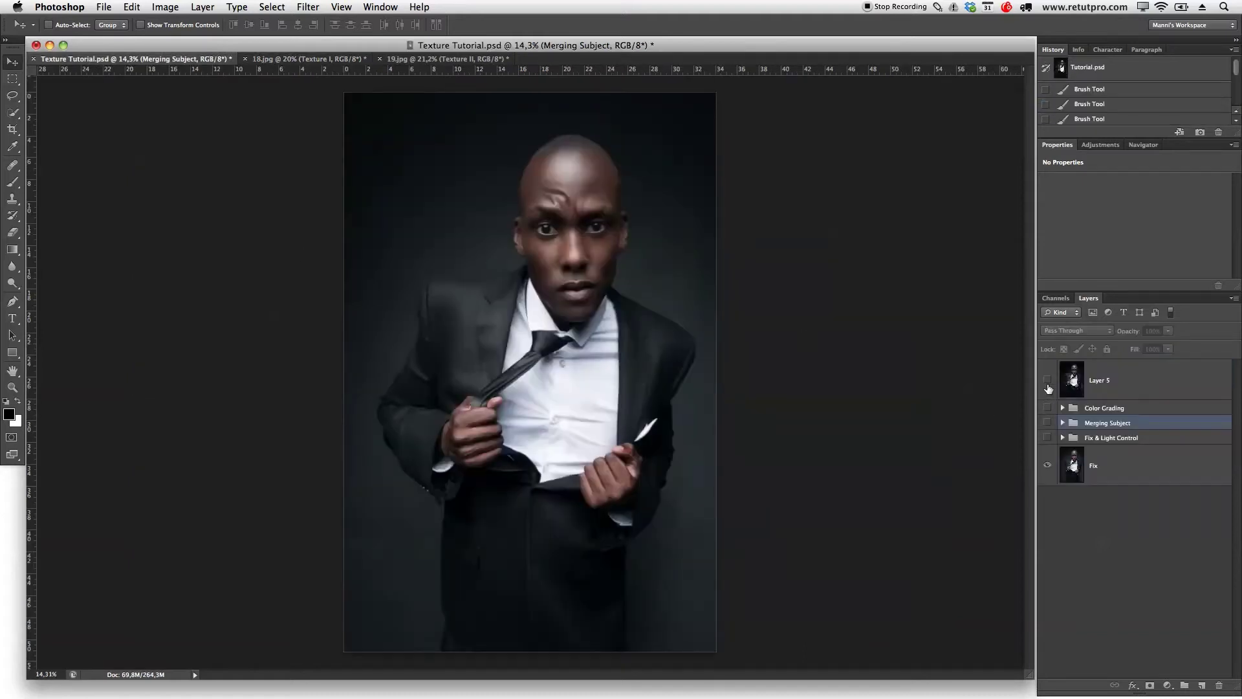
Show and re-hide Layer 5 on the portrait, then switch to the 18.jpg texture.
left_click(1048, 380)
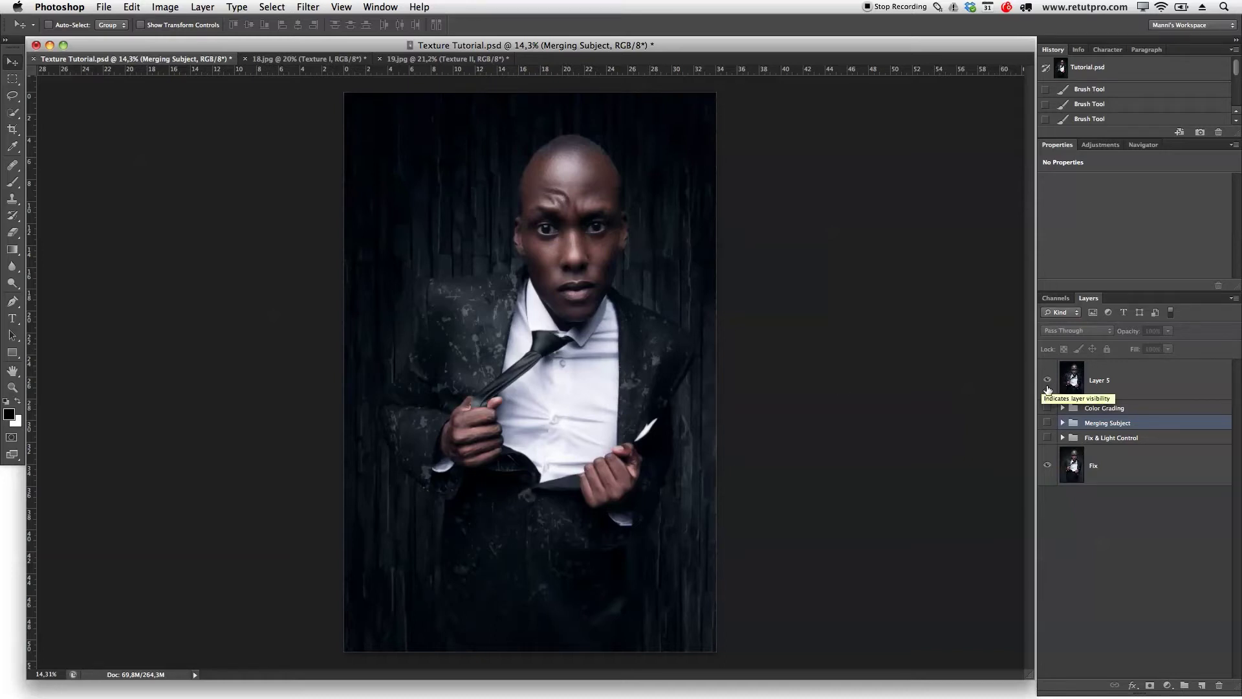
left_click(1048, 384)
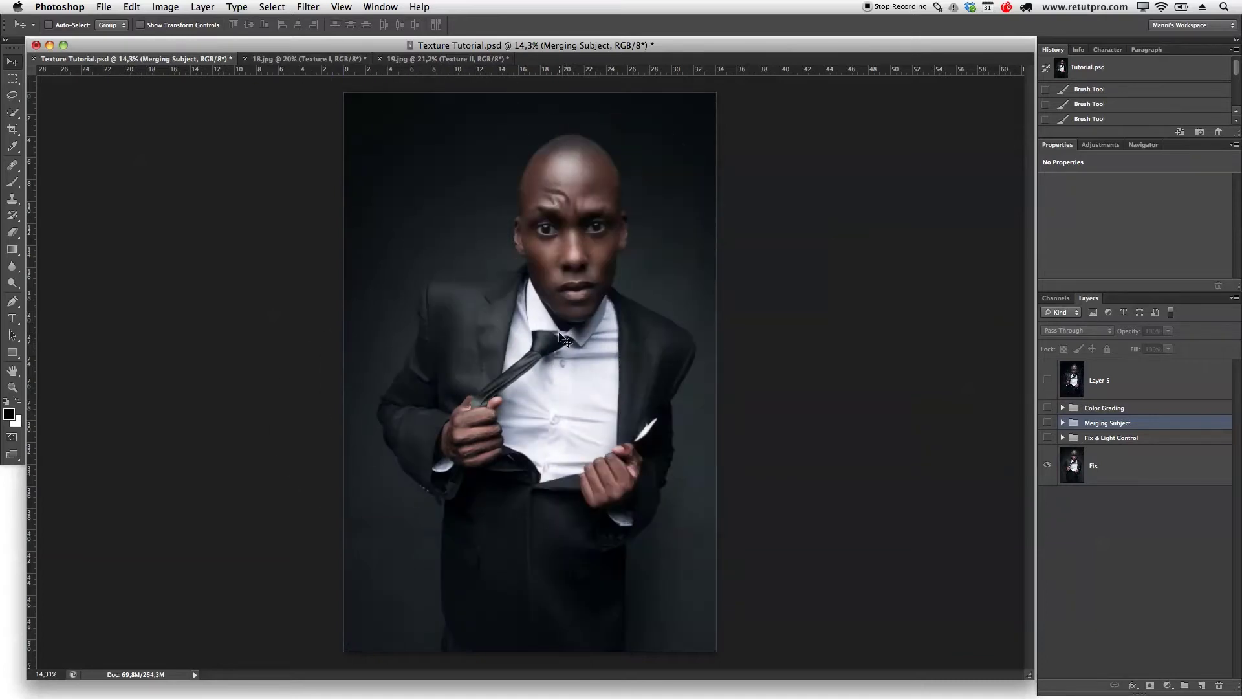
left_click(318, 59)
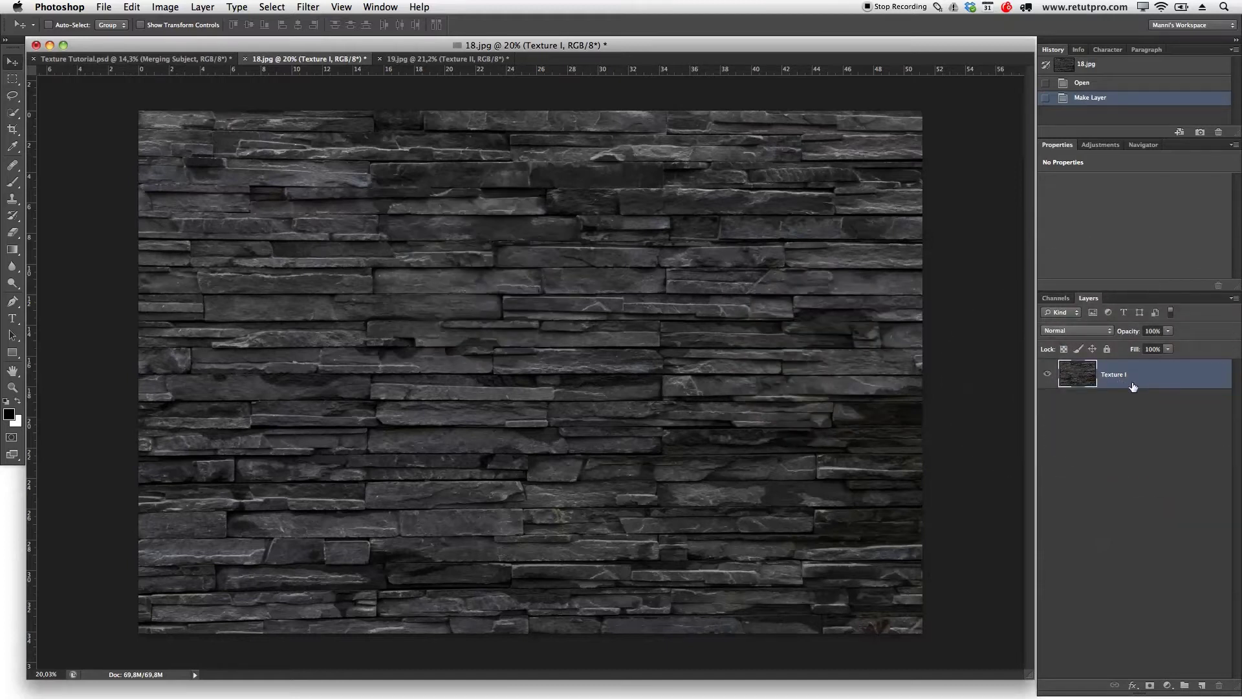
Try rotating the texture layer 90° CW via Edit > Transform, then undo it in History.
left_click(131, 6)
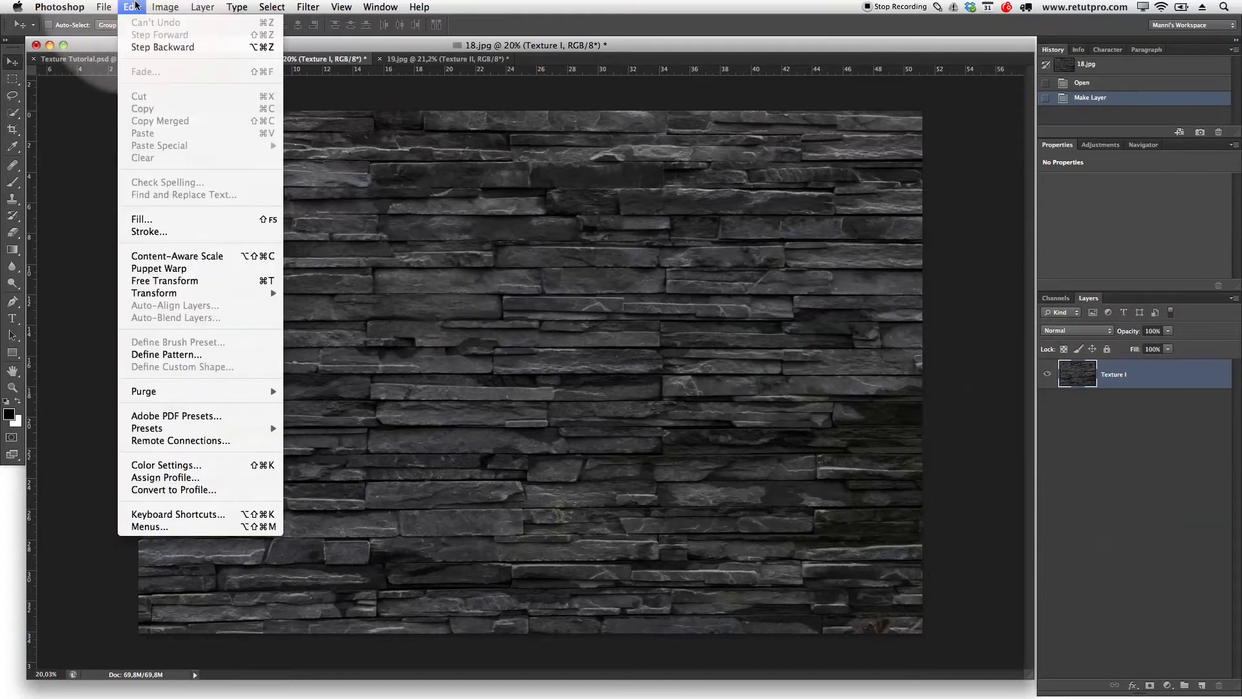
mouse_move(159, 292)
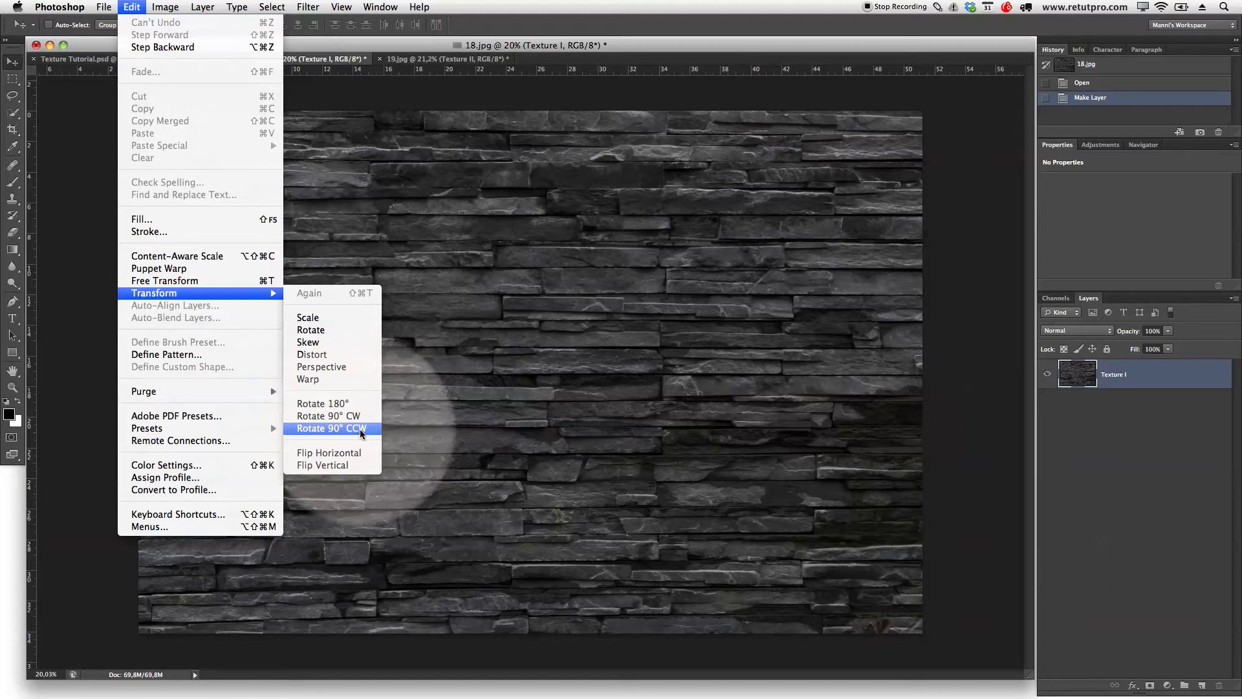
left_click(343, 417)
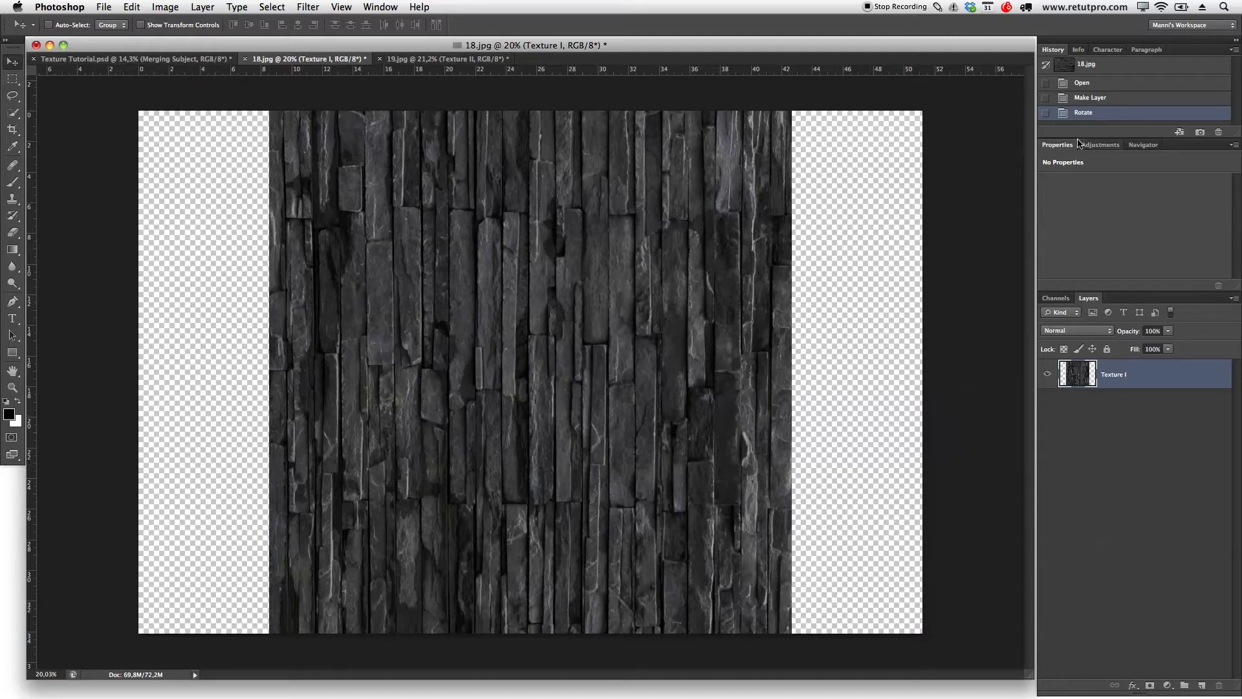
left_click(1077, 98)
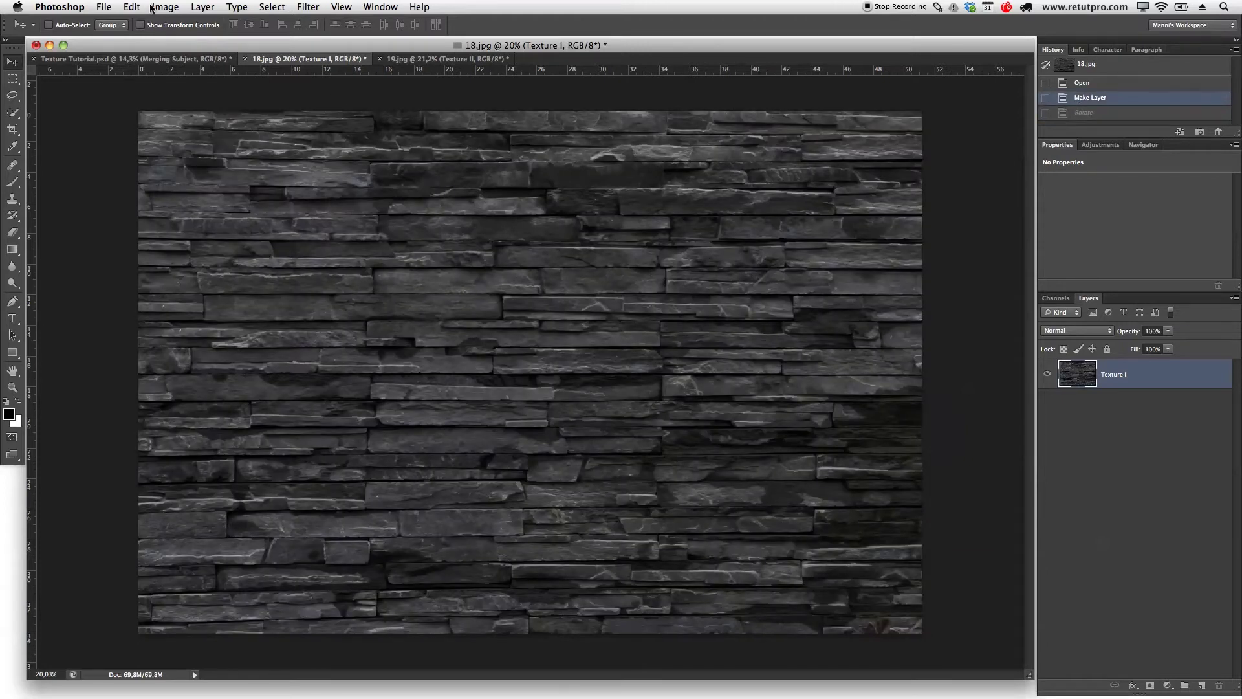
Rotate the whole 18.jpg canvas 90° CW with Image Rotation and zoom out to view it.
left_click(165, 7)
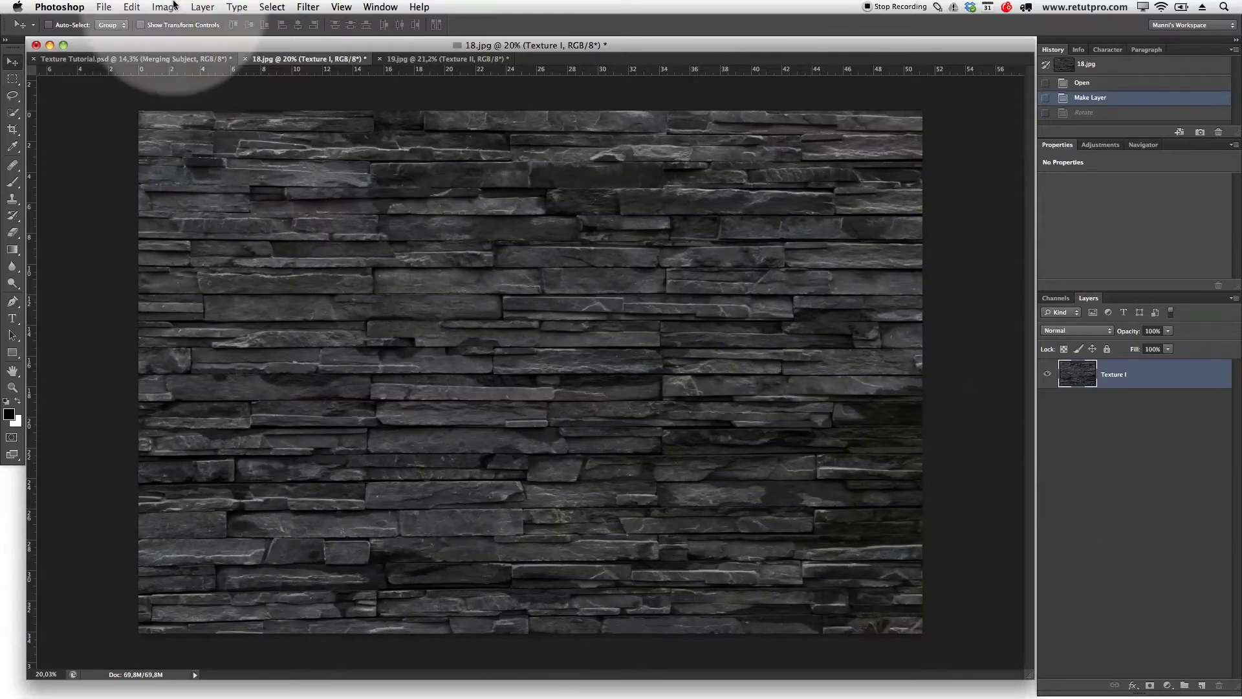
left_click(133, 7)
mouse_move(165, 7)
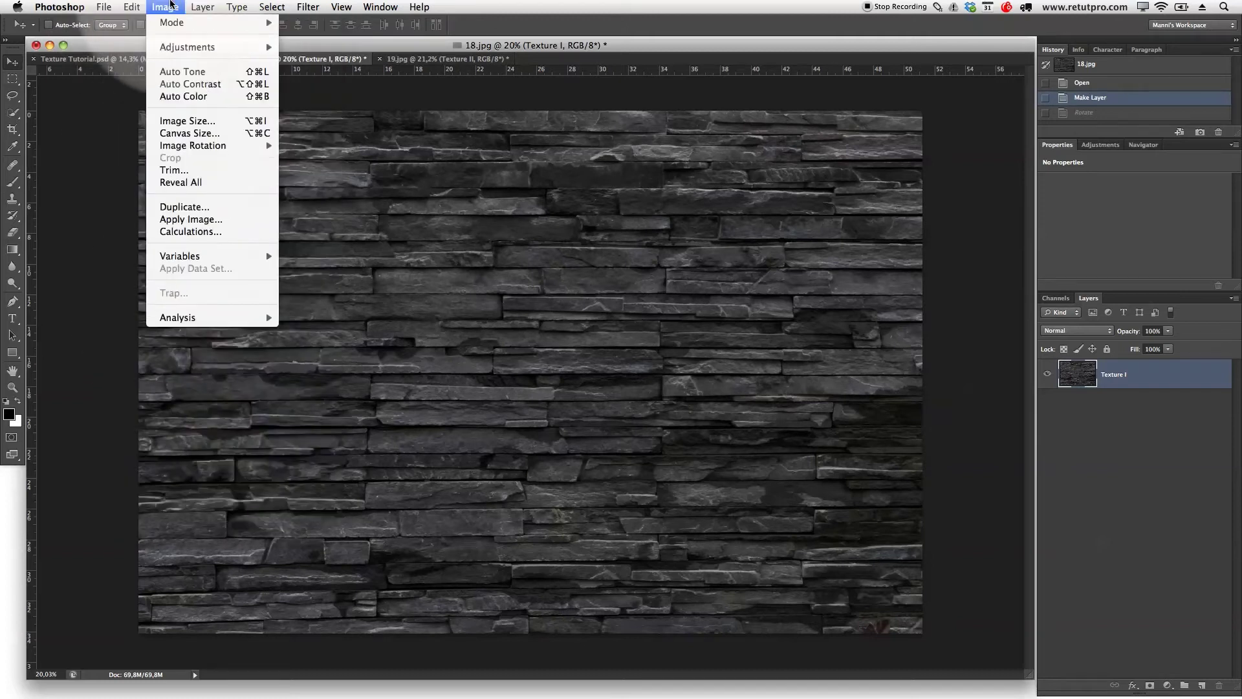
mouse_move(209, 150)
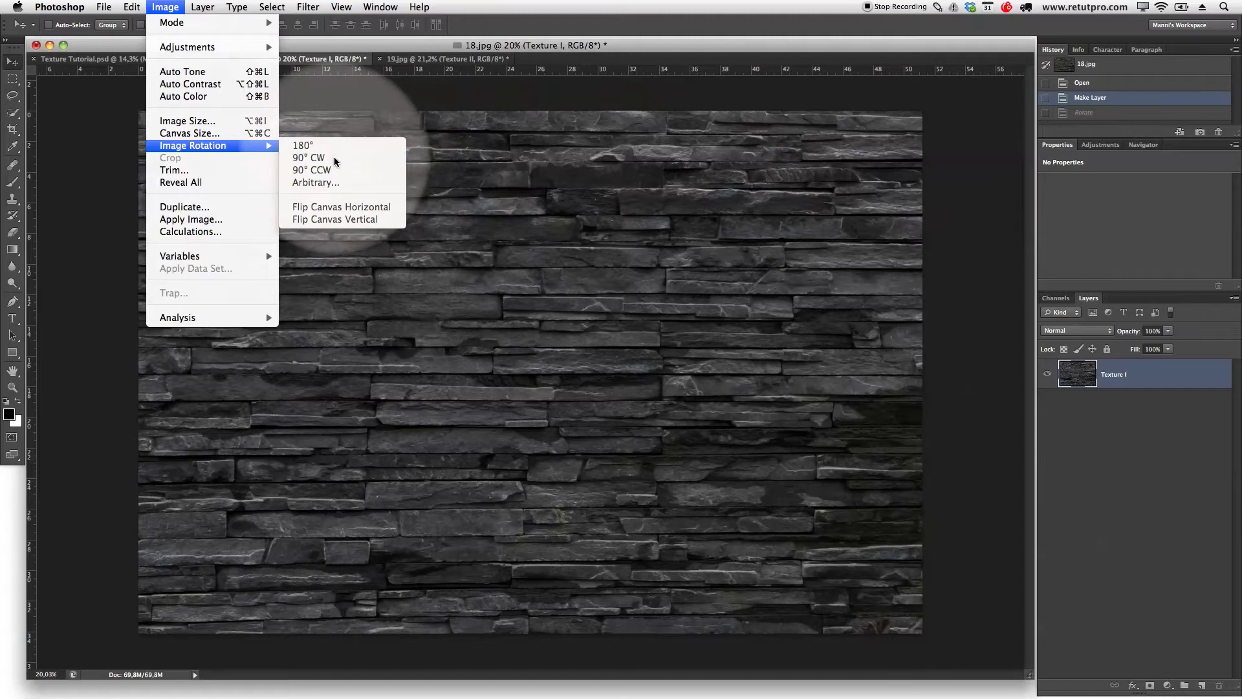
left_click(309, 157)
key("z")
left_click_drag(680, 256, 656, 258)
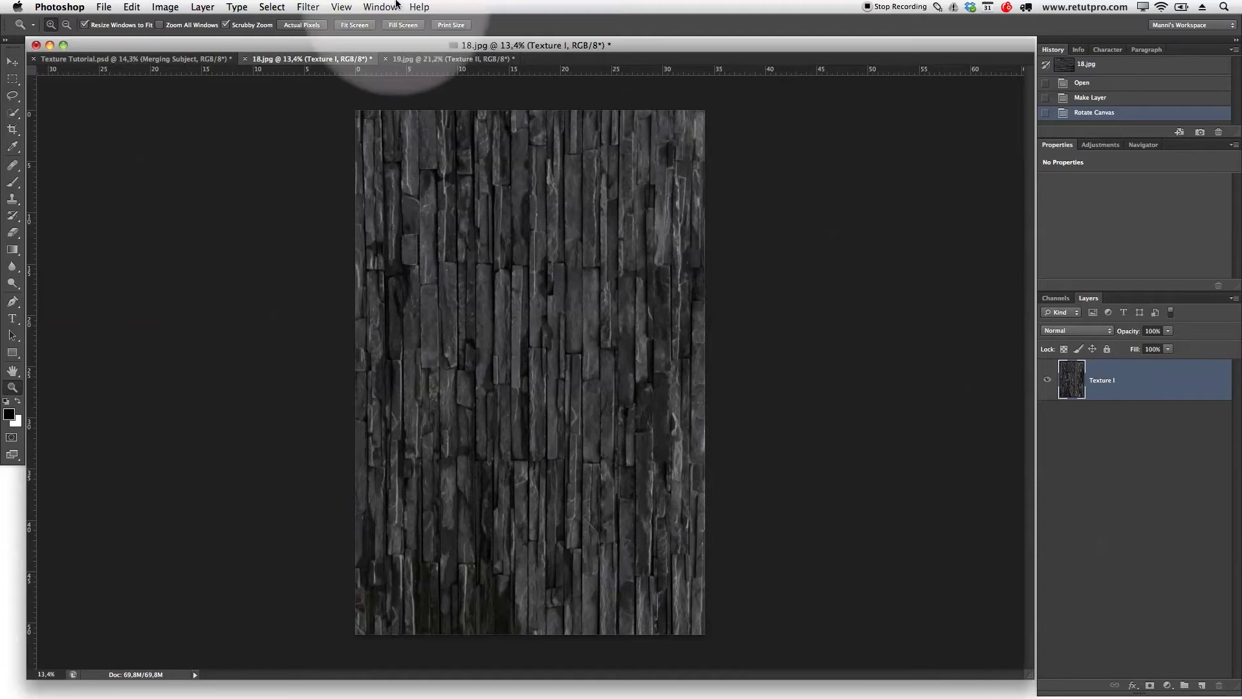
Rotate the 19.jpg canvas 90° CW into portrait and float 18.jpg and 19.jpg as separate windows.
left_click(427, 59)
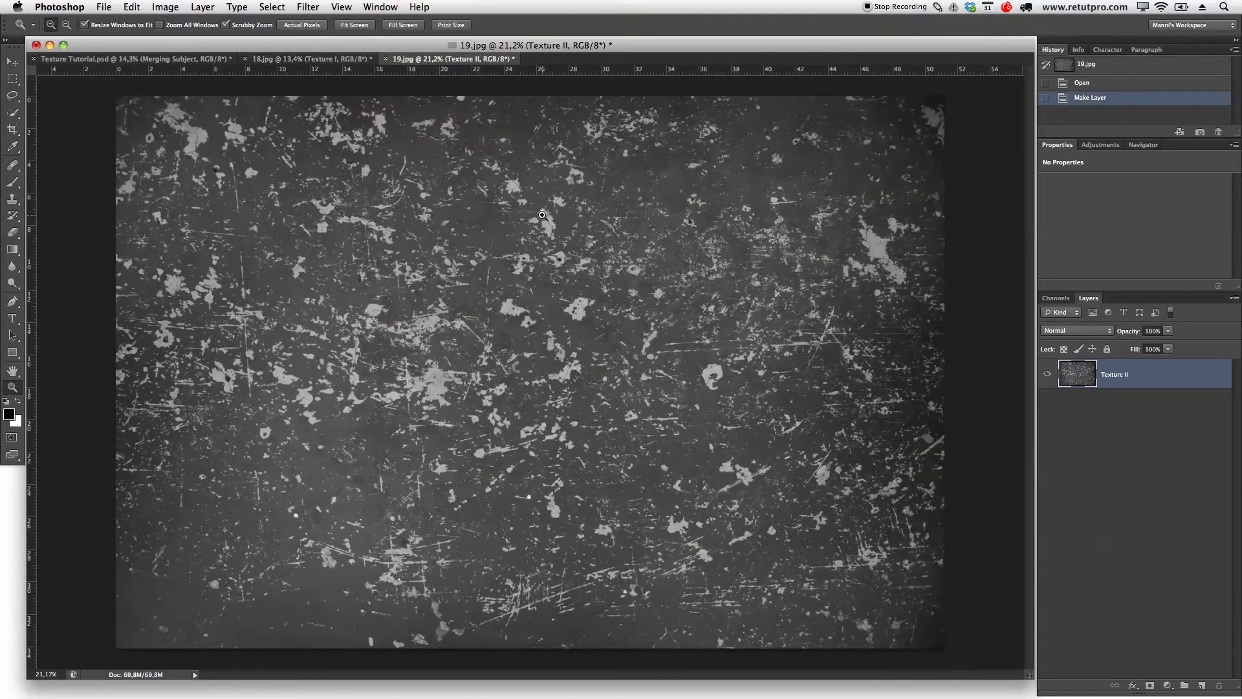
left_click_drag(535, 219, 512, 223)
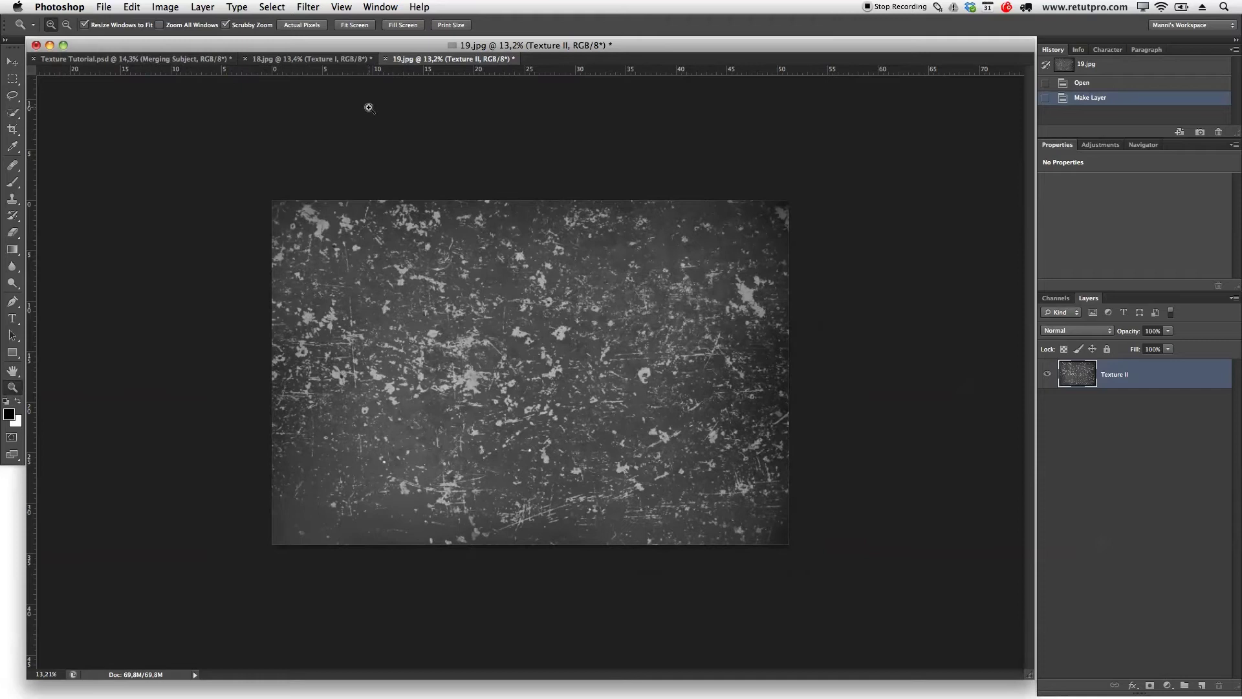
left_click(167, 7)
mouse_move(211, 150)
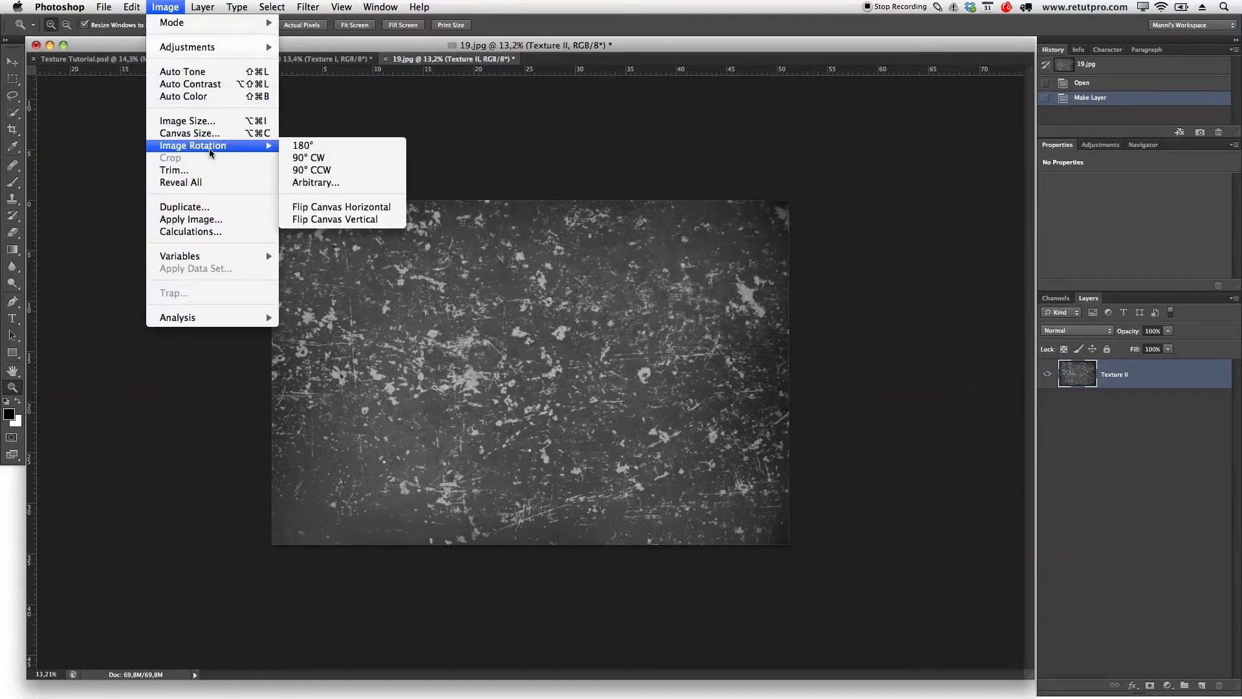
left_click(357, 159)
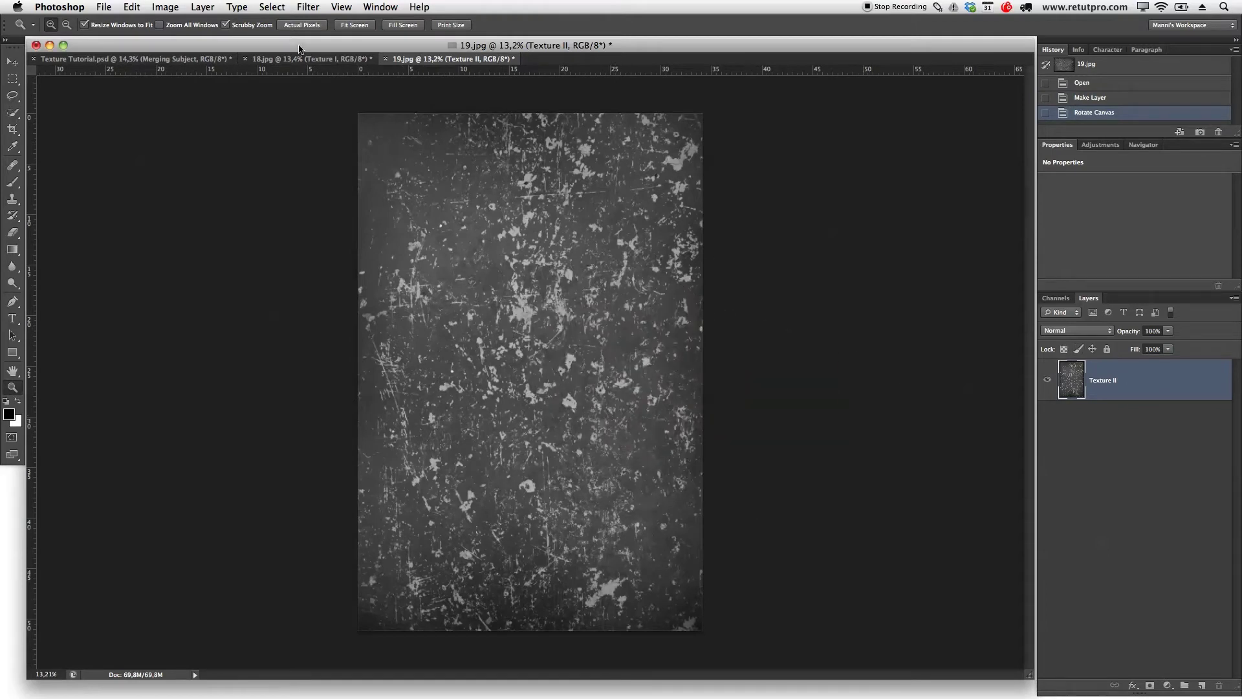
left_click_drag(304, 58, 388, 120)
left_click_drag(331, 65, 267, 299)
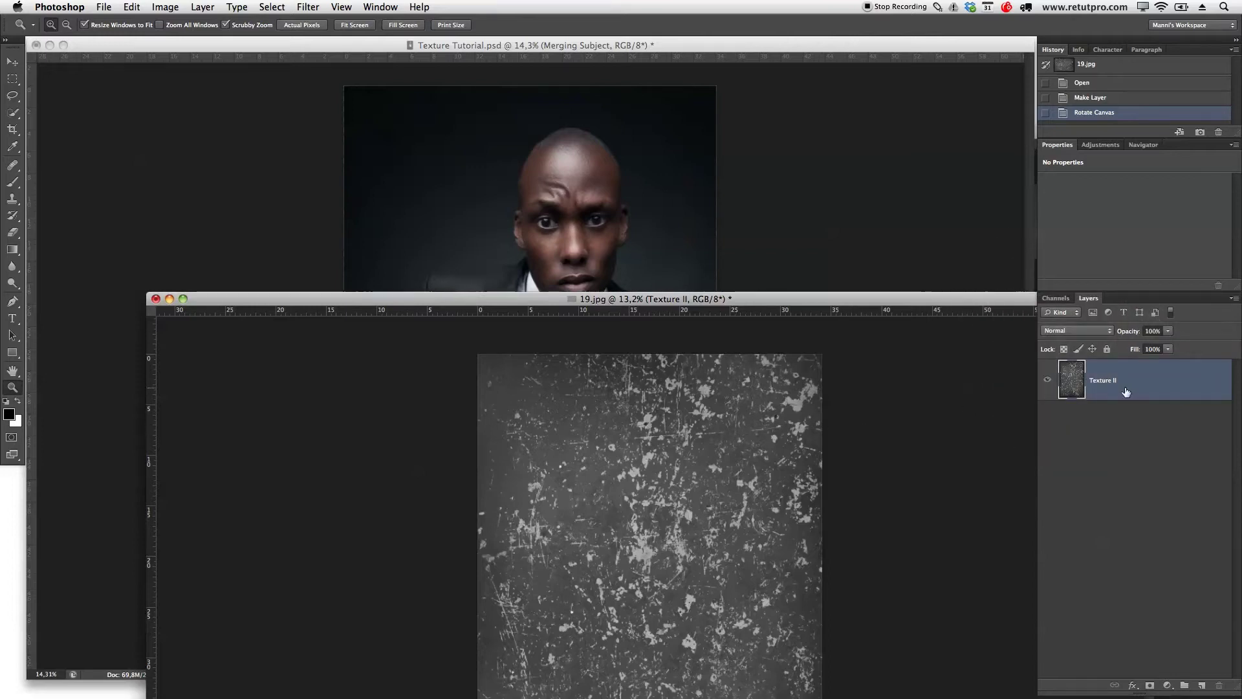
Copy the Texture II layer into Texture Tutorial.psd and close 19.jpg without saving.
left_click_drag(1126, 392, 564, 201)
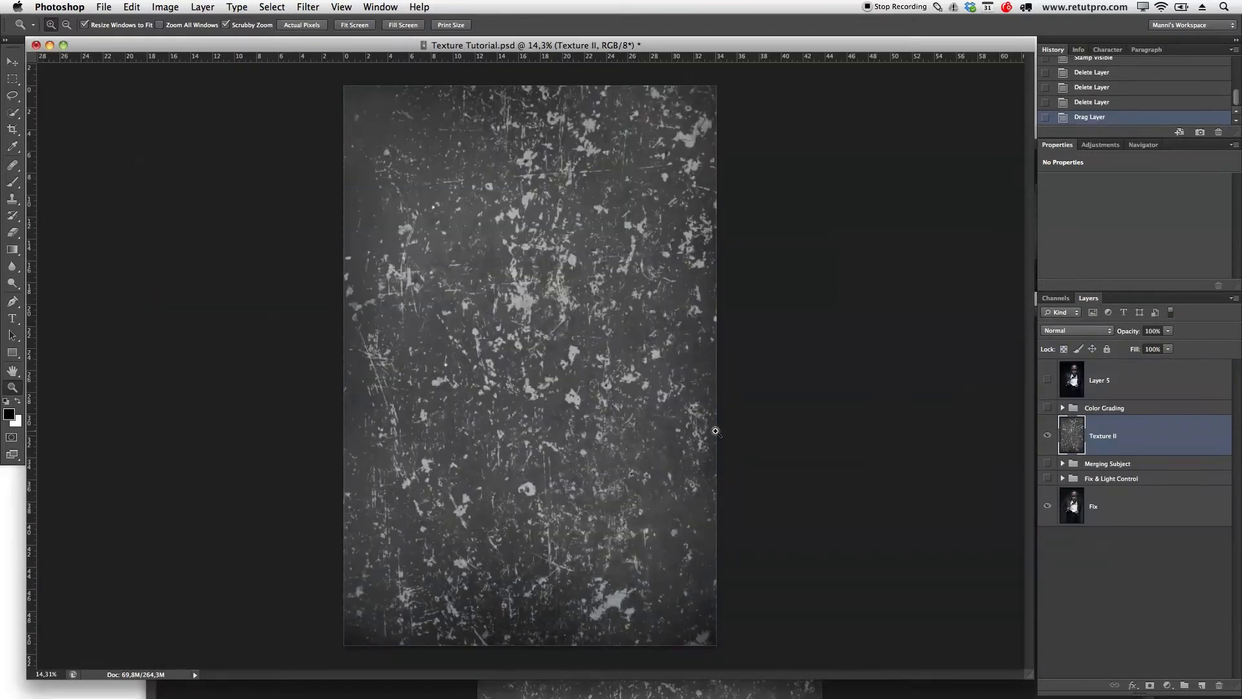
left_click(925, 694)
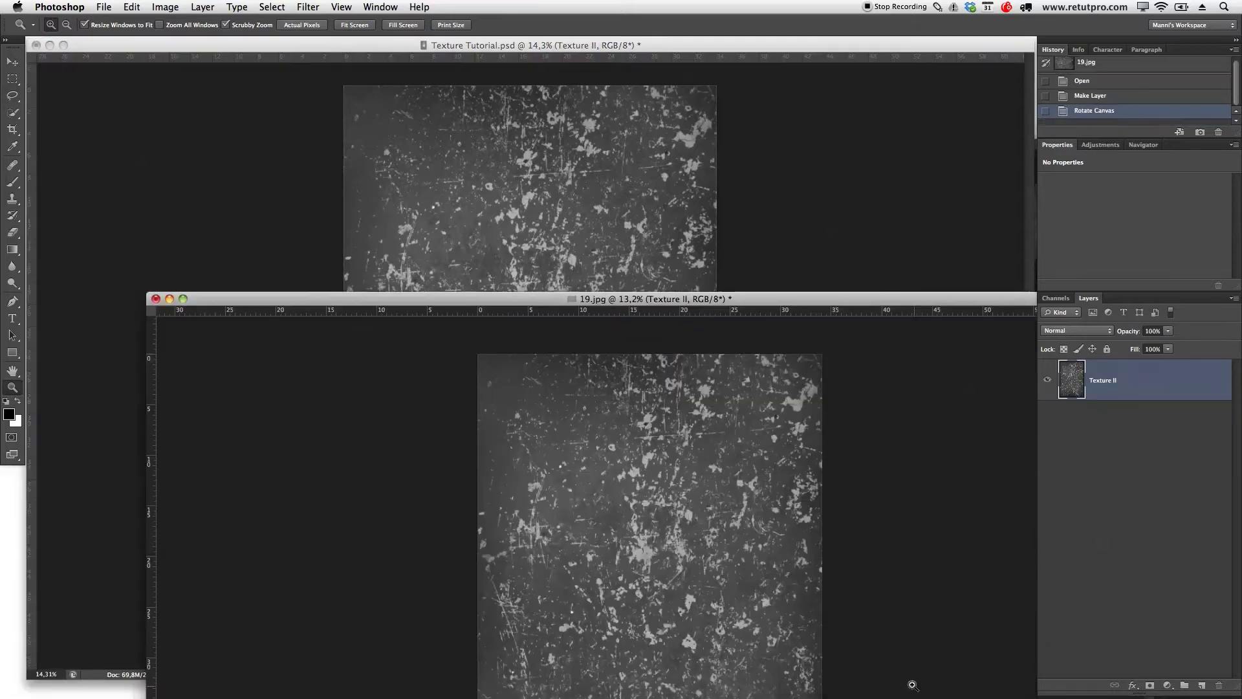
left_click(155, 298)
left_click(566, 238)
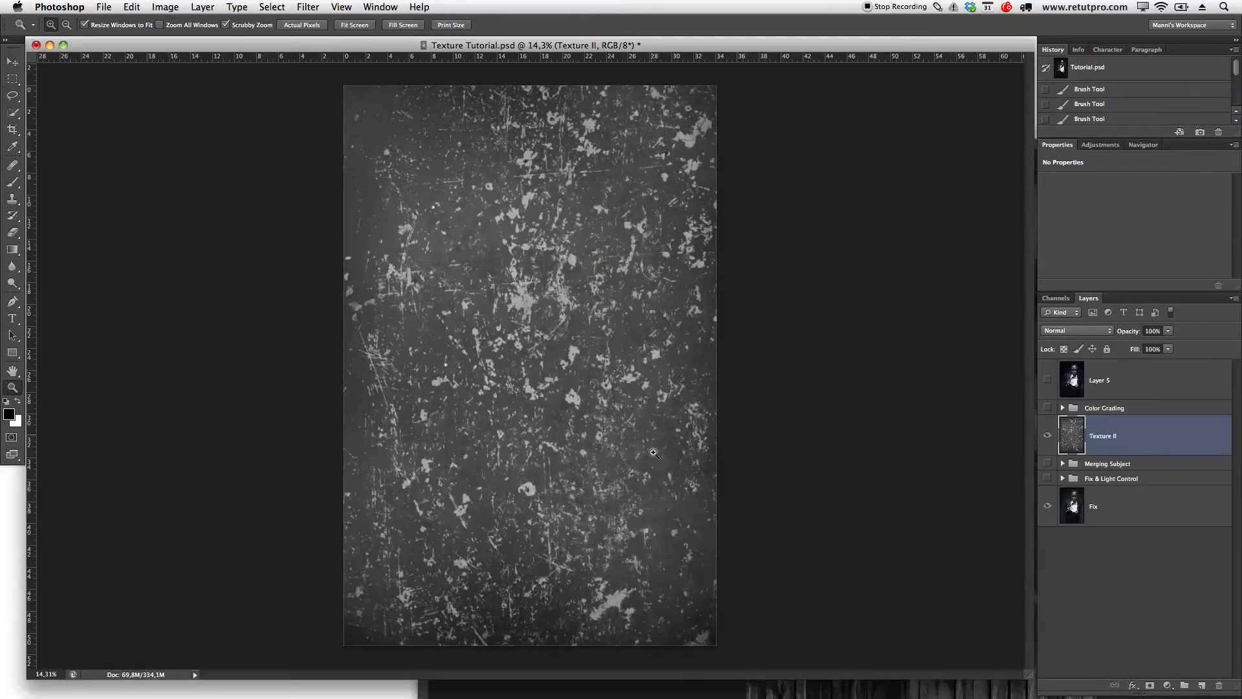
Copy the Texture I layer into Texture Tutorial.psd, close 18.jpg unsaved, and go full-screen.
left_click(662, 689)
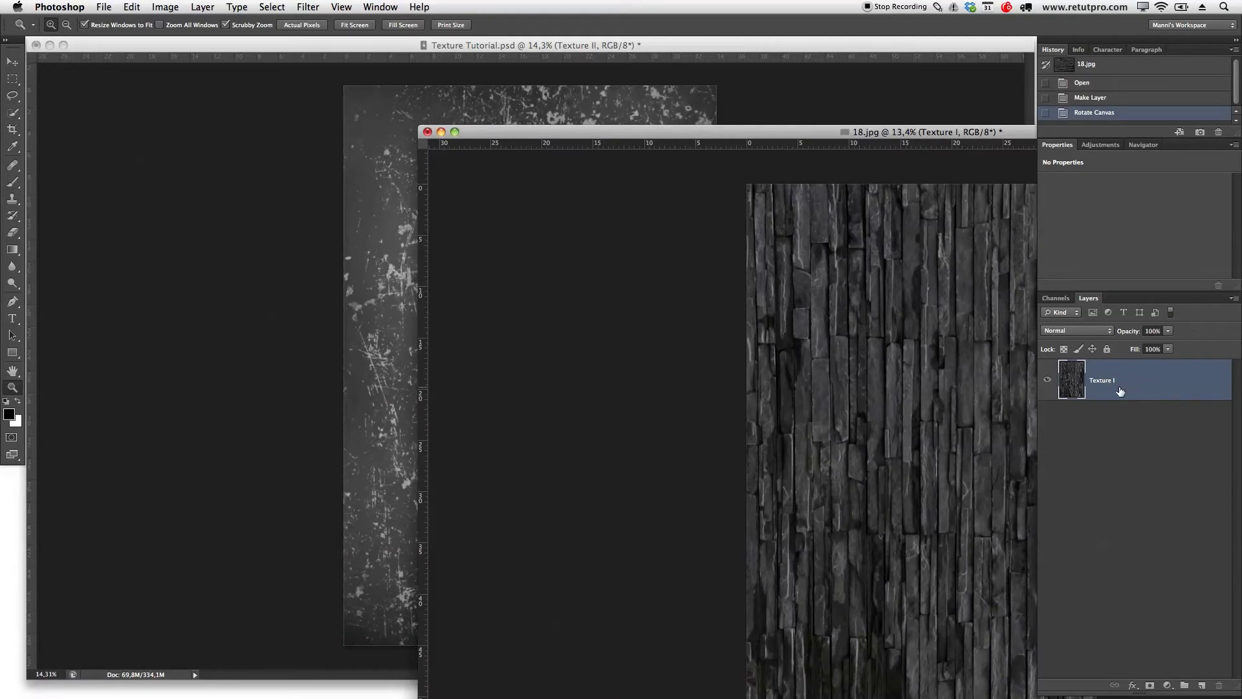
left_click_drag(1113, 390, 369, 296)
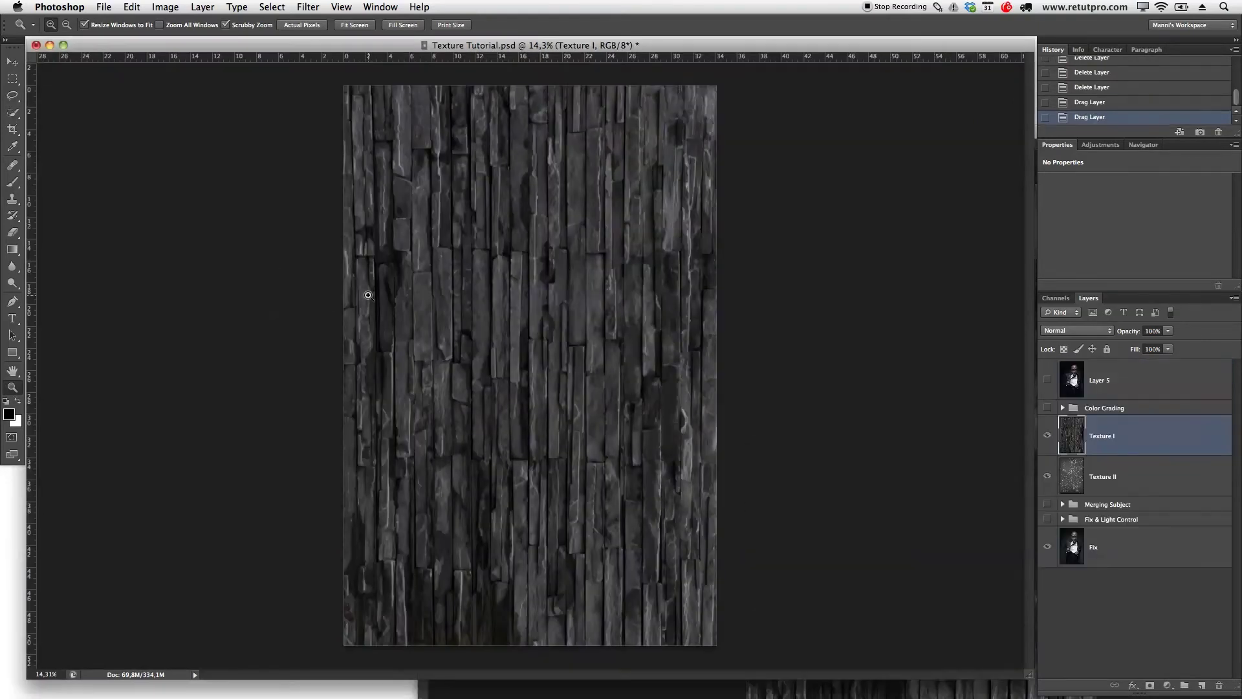
left_click(713, 685)
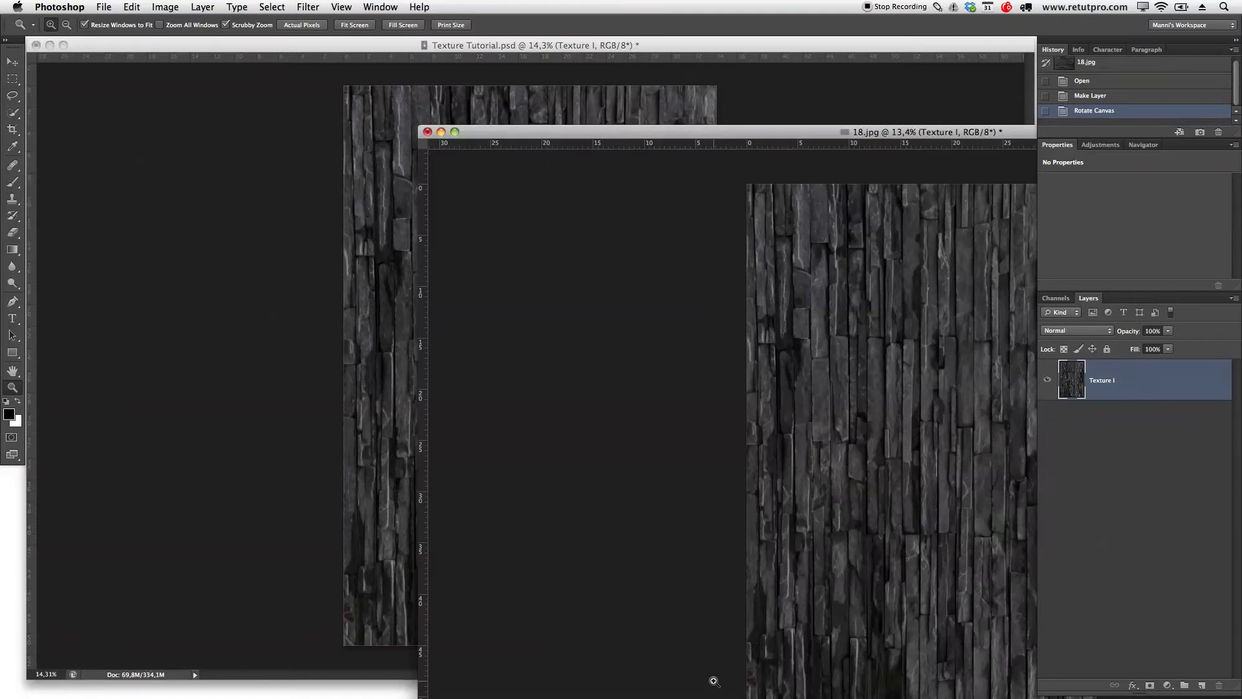
left_click(427, 132)
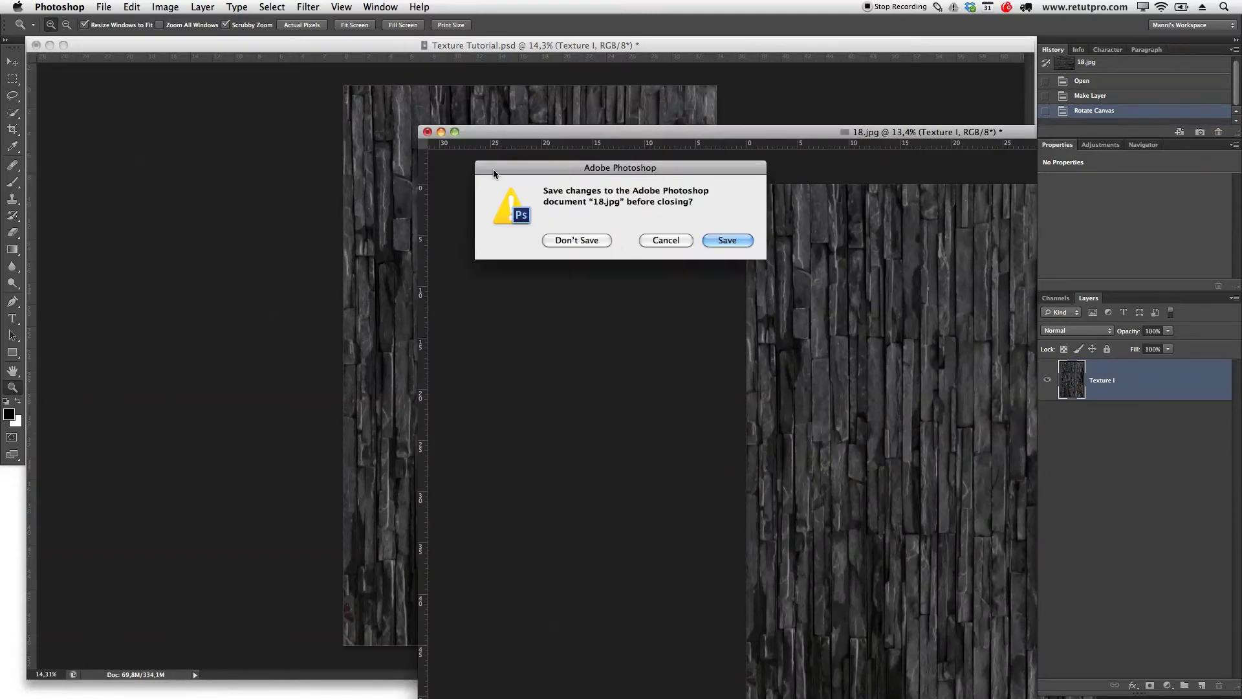
left_click(576, 241)
key("f")
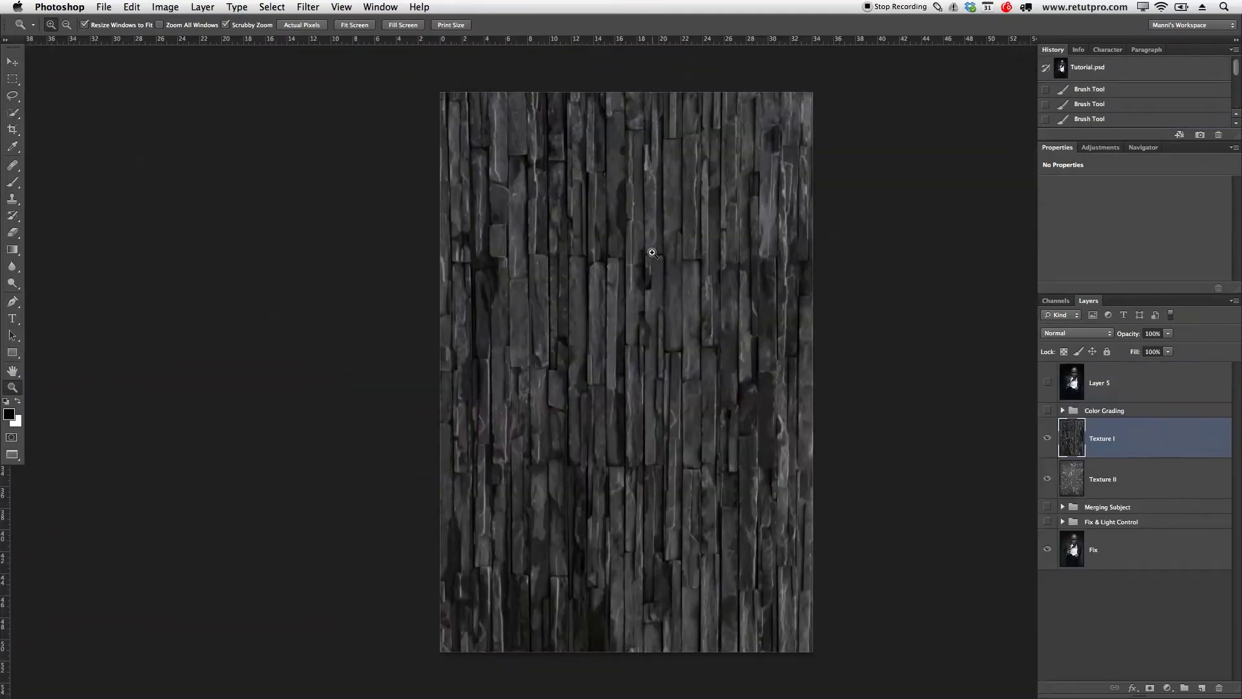
scroll(824, 320, "right", 2)
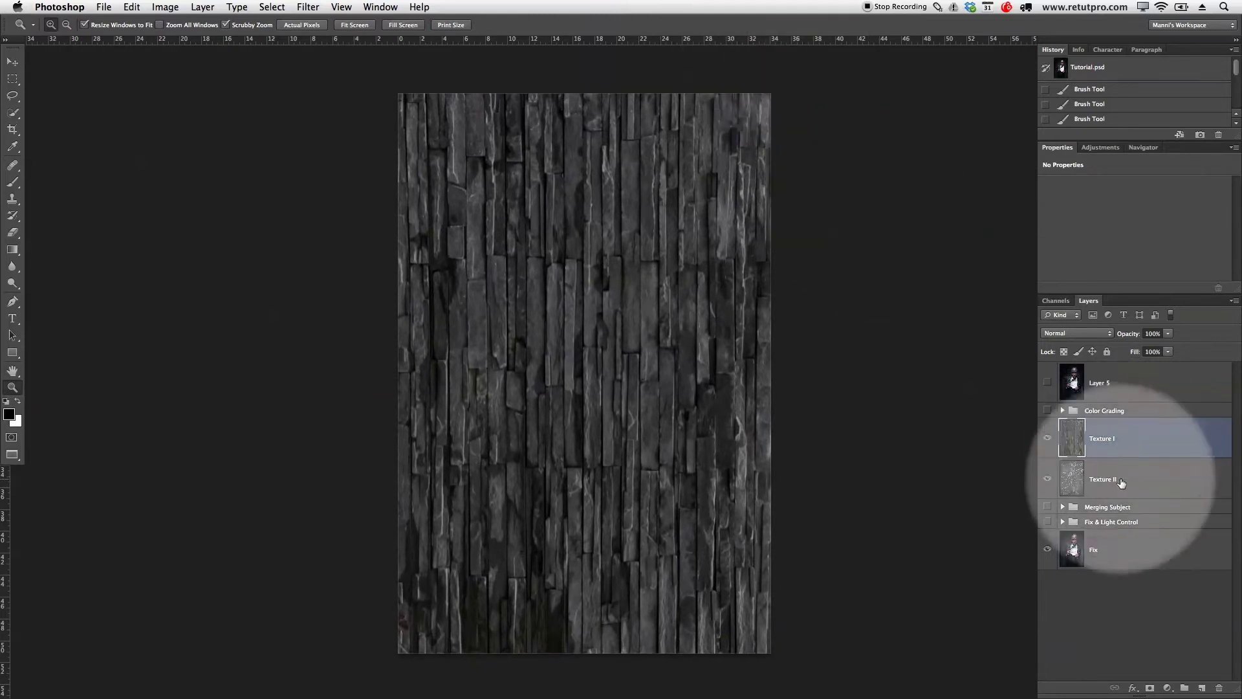
Move the textures above Fix, Texture II over Texture I, and hide both layers.
left_click_drag(1068, 455, 1085, 489)
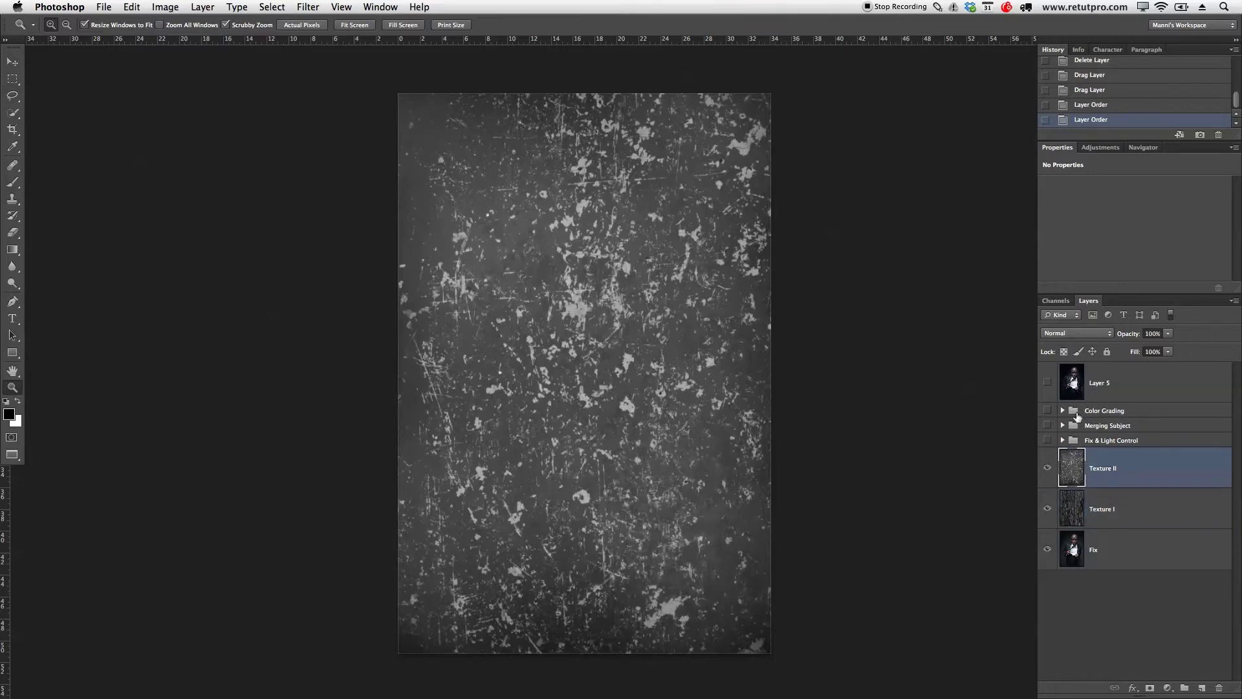
left_click(1102, 460)
left_click(1047, 467)
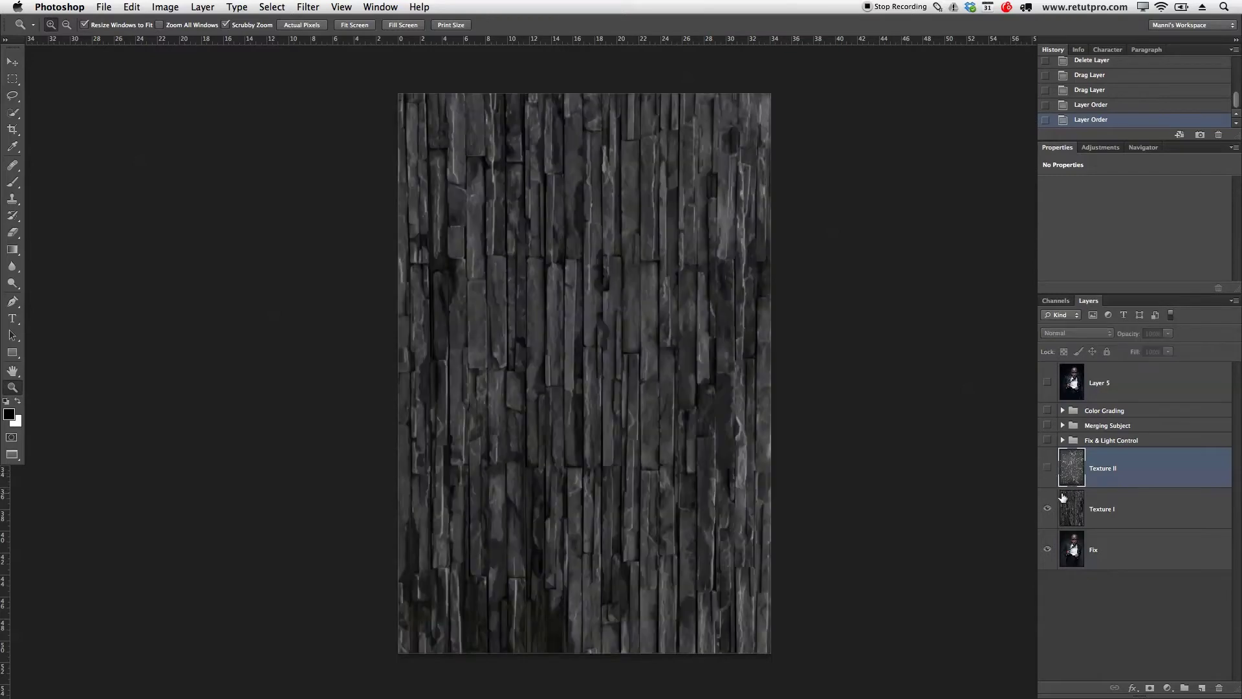
left_click(1092, 508)
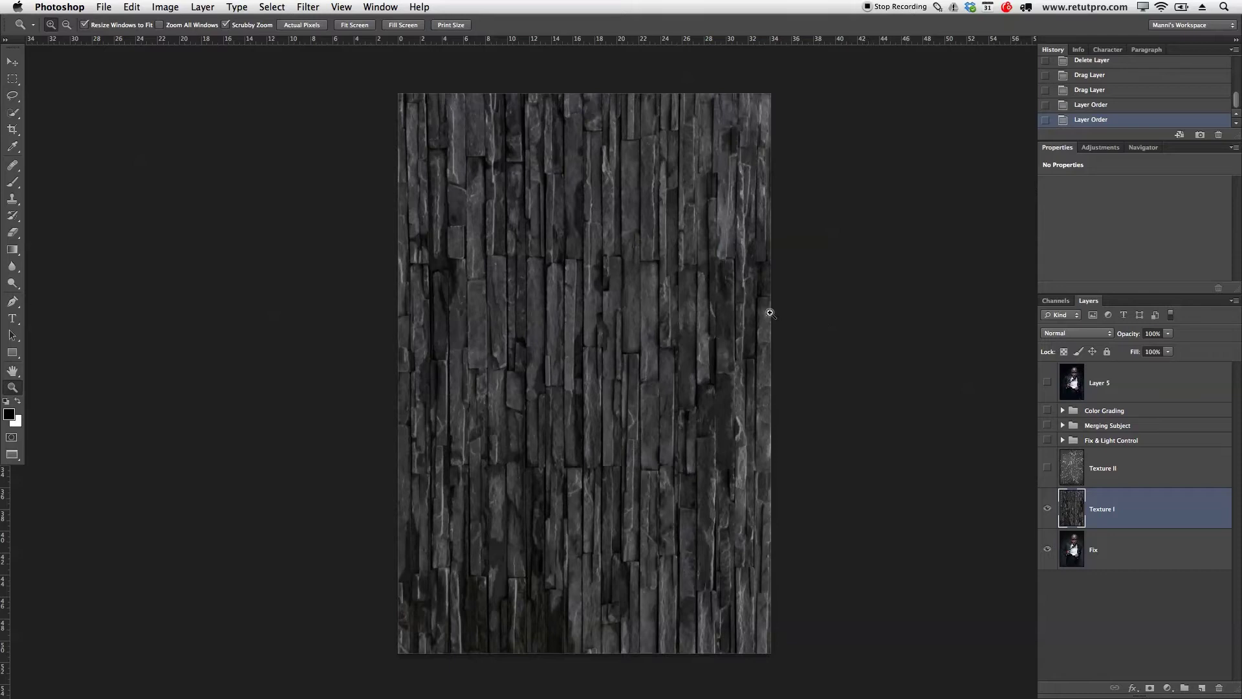
left_click(1047, 508)
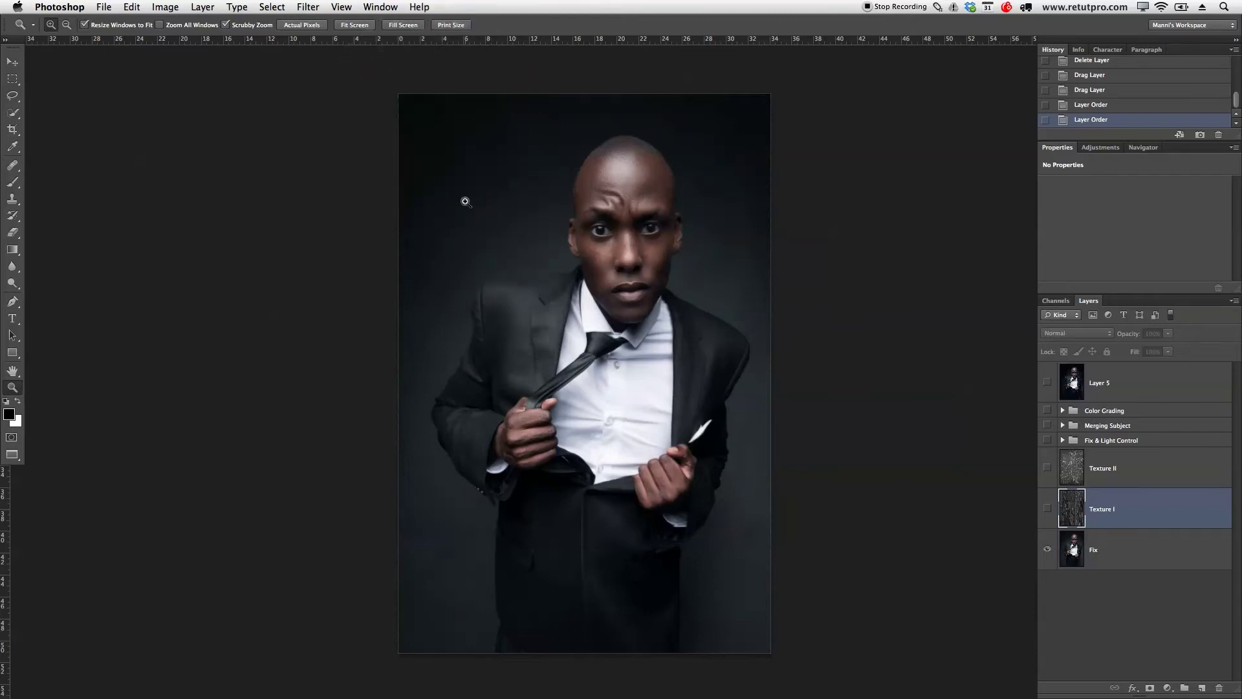
Make Texture I visible again and set its blend mode to Soft Light.
left_click(1047, 510)
left_click(1076, 335)
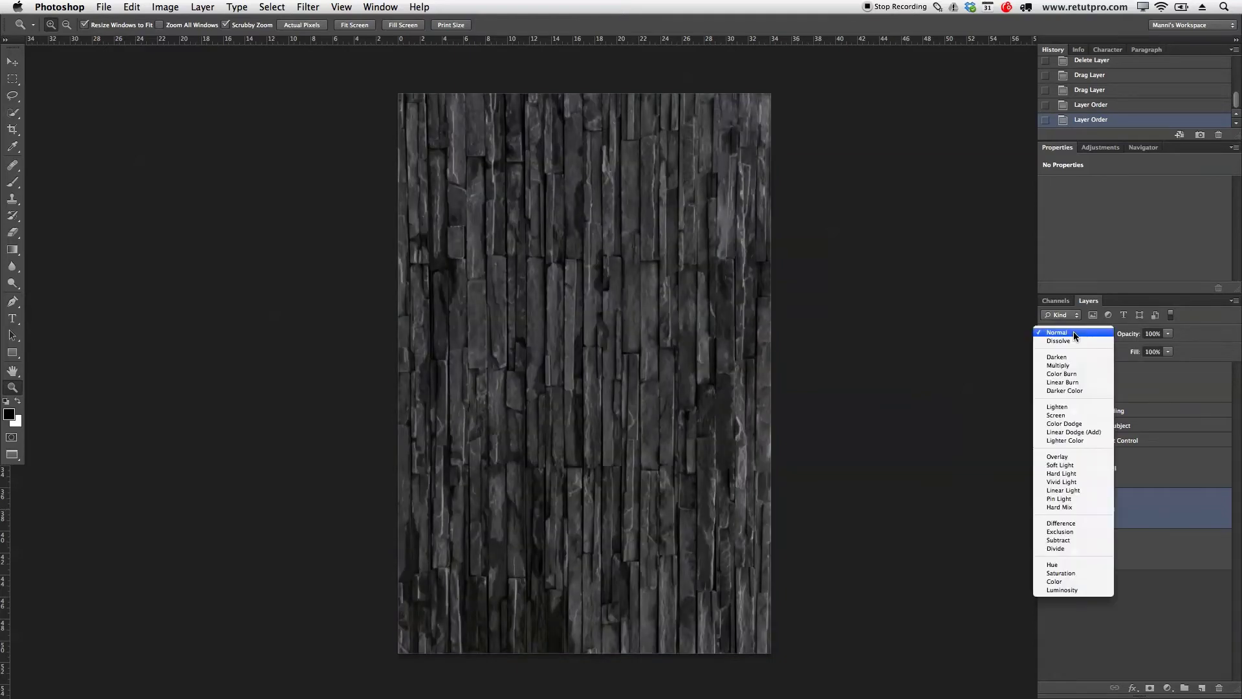
left_click(1072, 464)
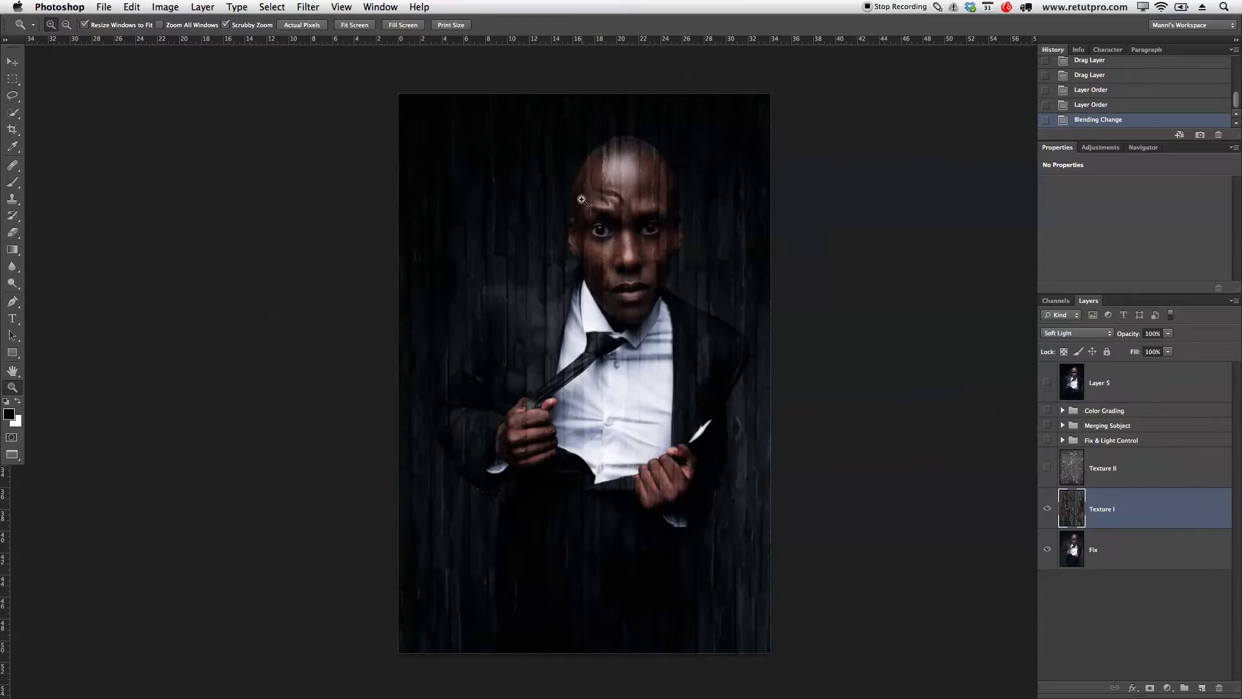
Zoom in on the man's face and shirt to inspect the texture, then zoom back out.
left_click_drag(576, 223, 377, 210)
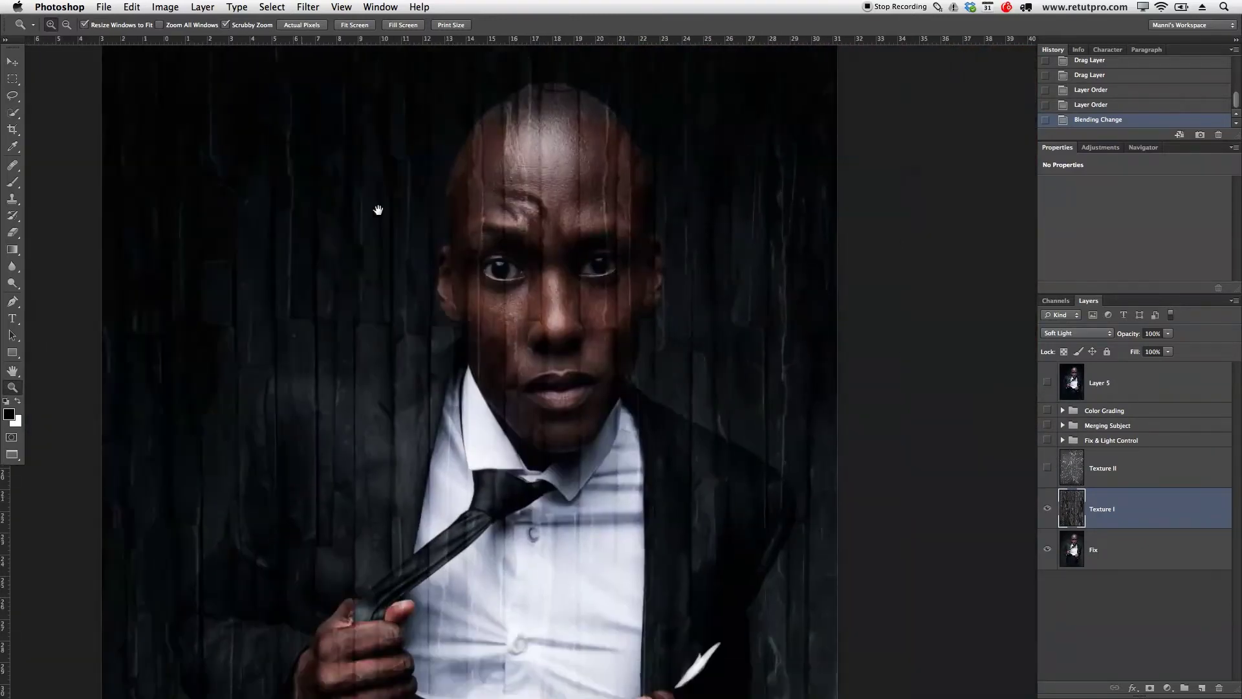
left_click_drag(622, 239, 665, 344)
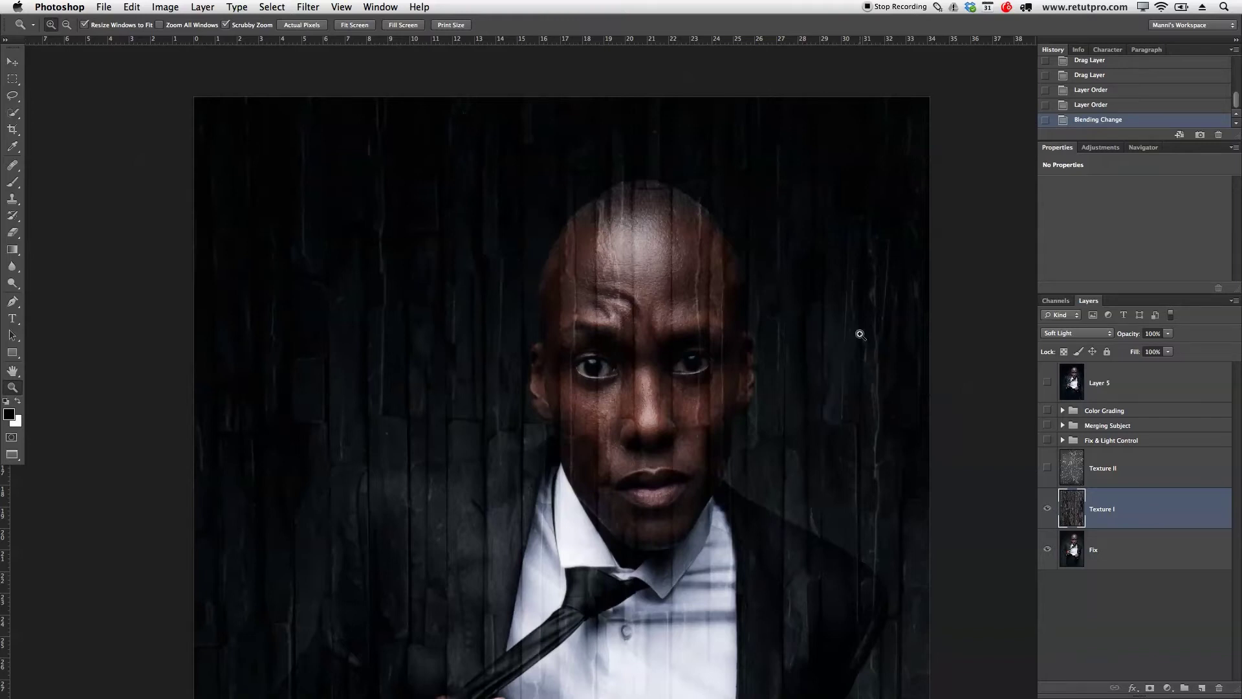
left_click_drag(808, 292, 768, 302)
left_click_drag(785, 482, 719, 395)
left_click(637, 299)
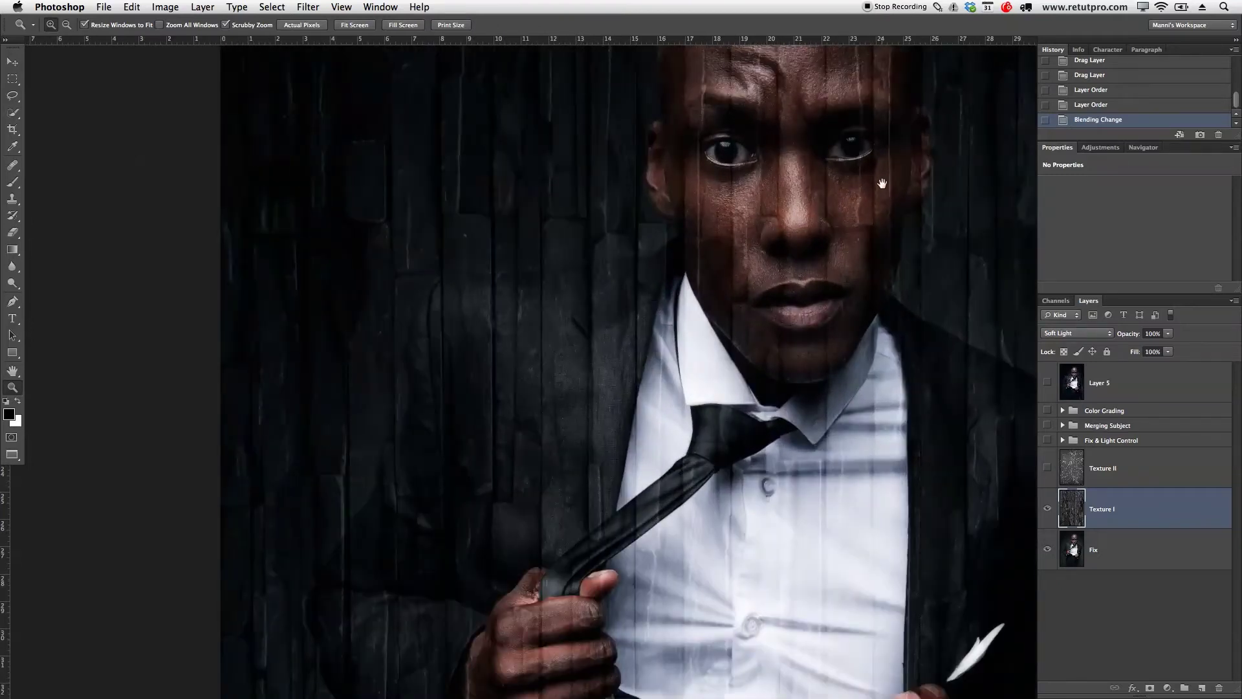
left_click_drag(882, 180, 787, 288)
left_click_drag(796, 358, 756, 360)
left_click_drag(896, 475, 781, 378)
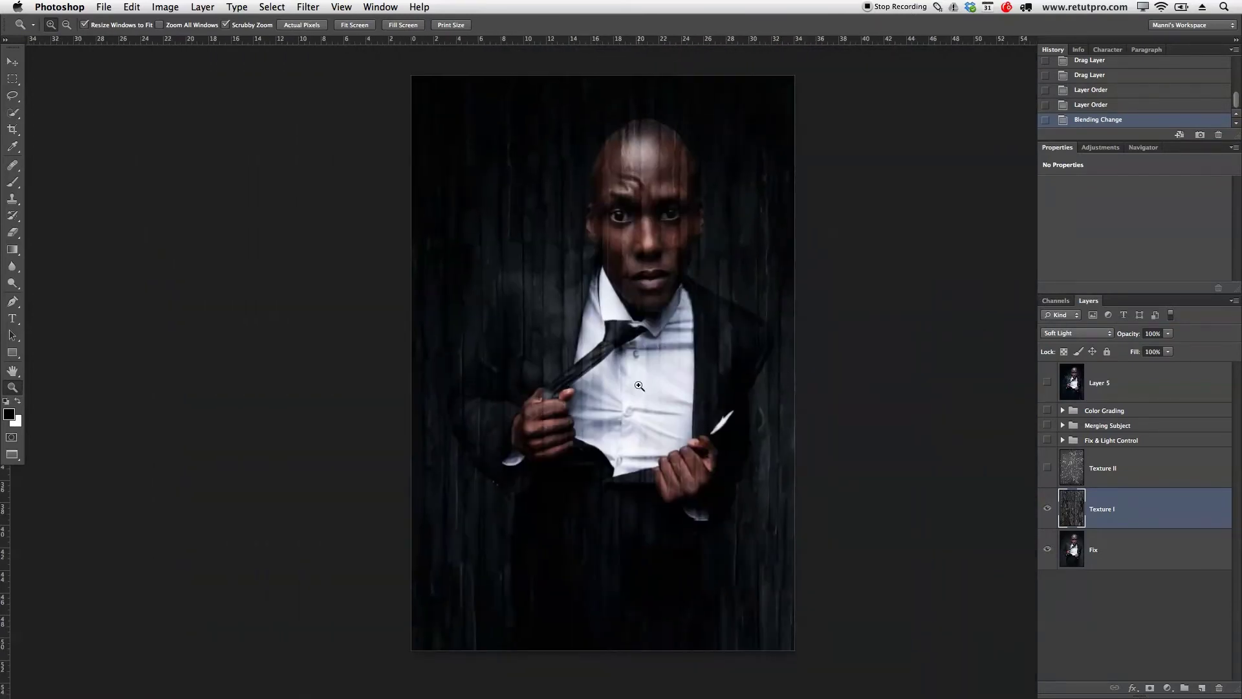
Turn on the Merging Subject group, toggling it to compare the image with and without it.
left_click(1100, 427)
left_click(1047, 426)
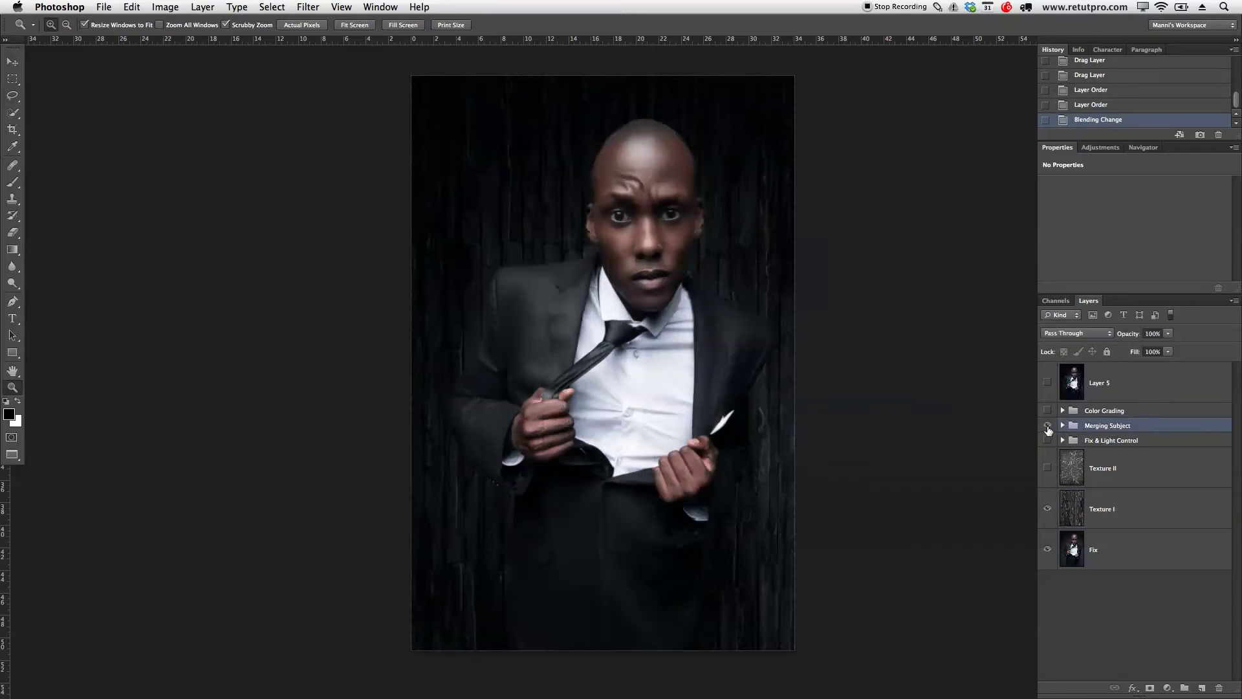
left_click(1047, 427)
left_click(1048, 427)
left_click(1048, 427)
left_click(1048, 427)
left_click(1084, 428)
left_click(457, 513)
Show the Fix & Light Control group, toggling it repeatedly to compare the lighting.
left_click(1062, 440)
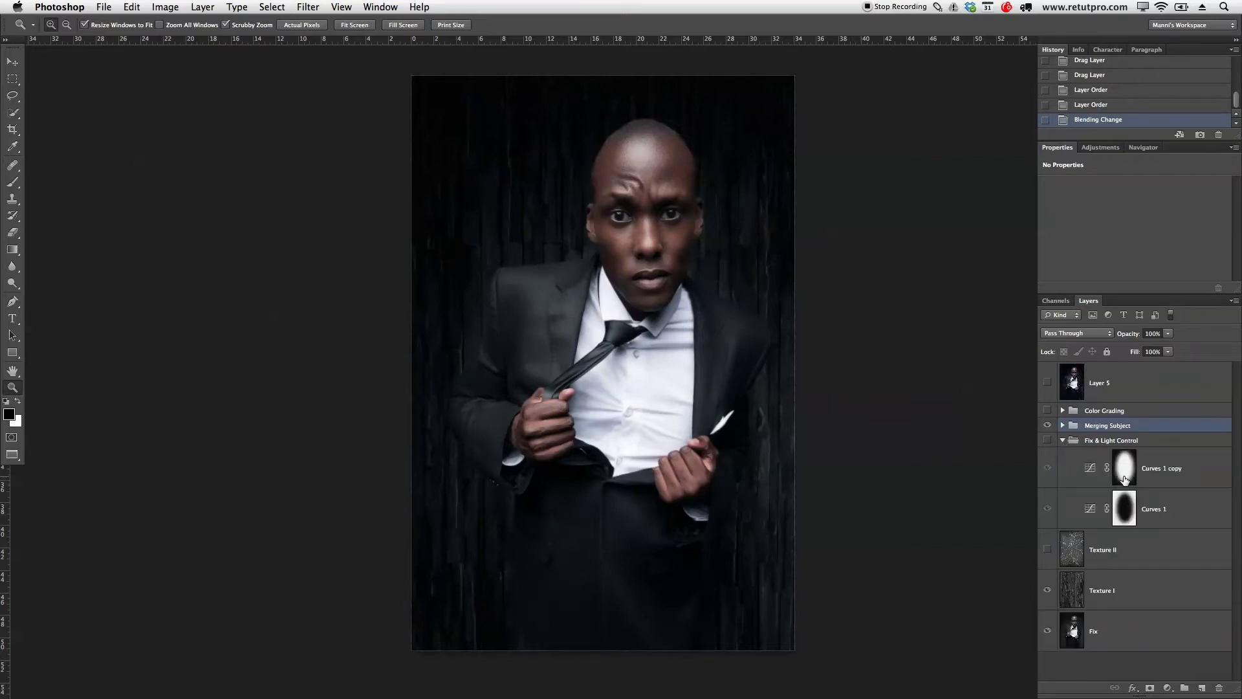
left_click(1062, 441)
left_click(1049, 441)
left_click(1047, 440)
left_click(1048, 441)
left_click(1048, 440)
left_click(1048, 441)
left_click(1048, 440)
left_click(1047, 441)
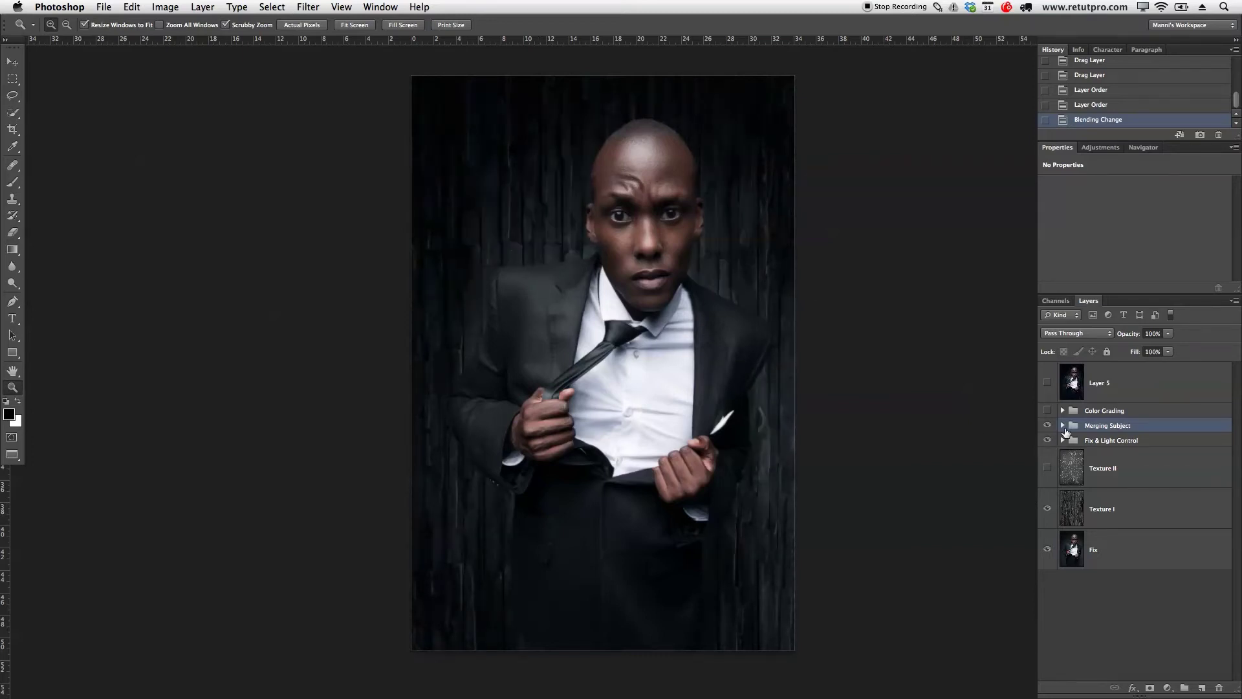
Check the curves inside Fix & Light Control, then test Texture I's opacity, leaving it at 100%.
left_click(1063, 440)
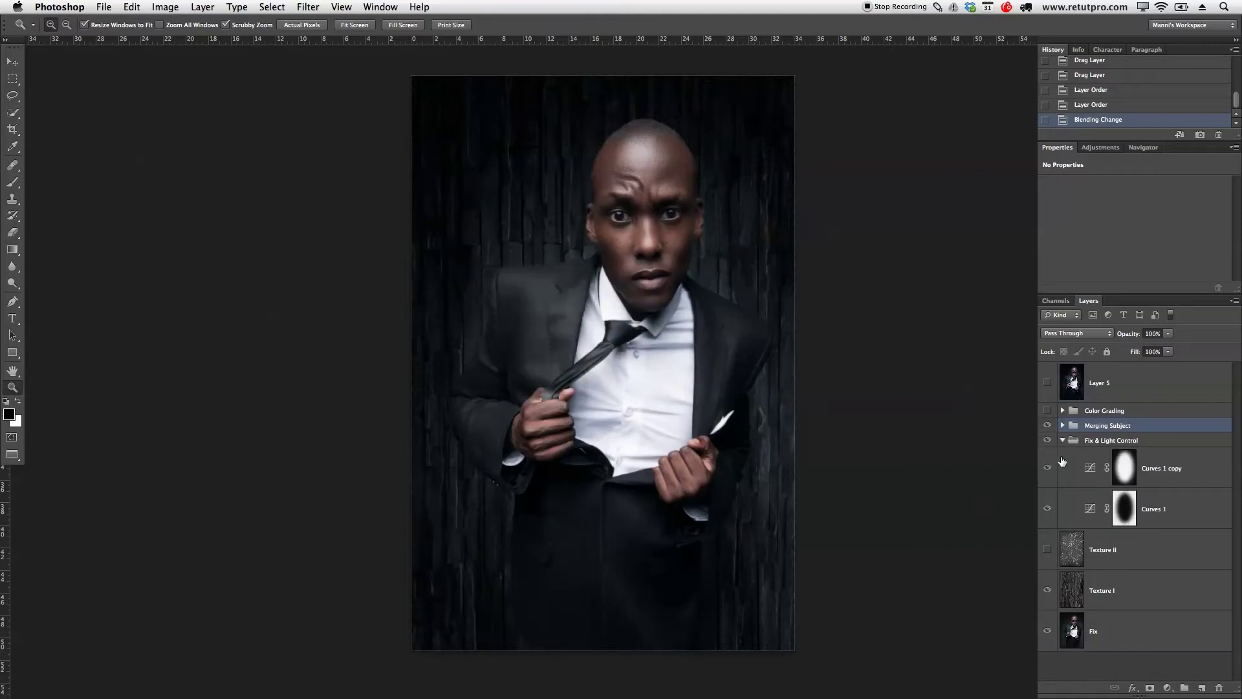
left_click(1062, 441)
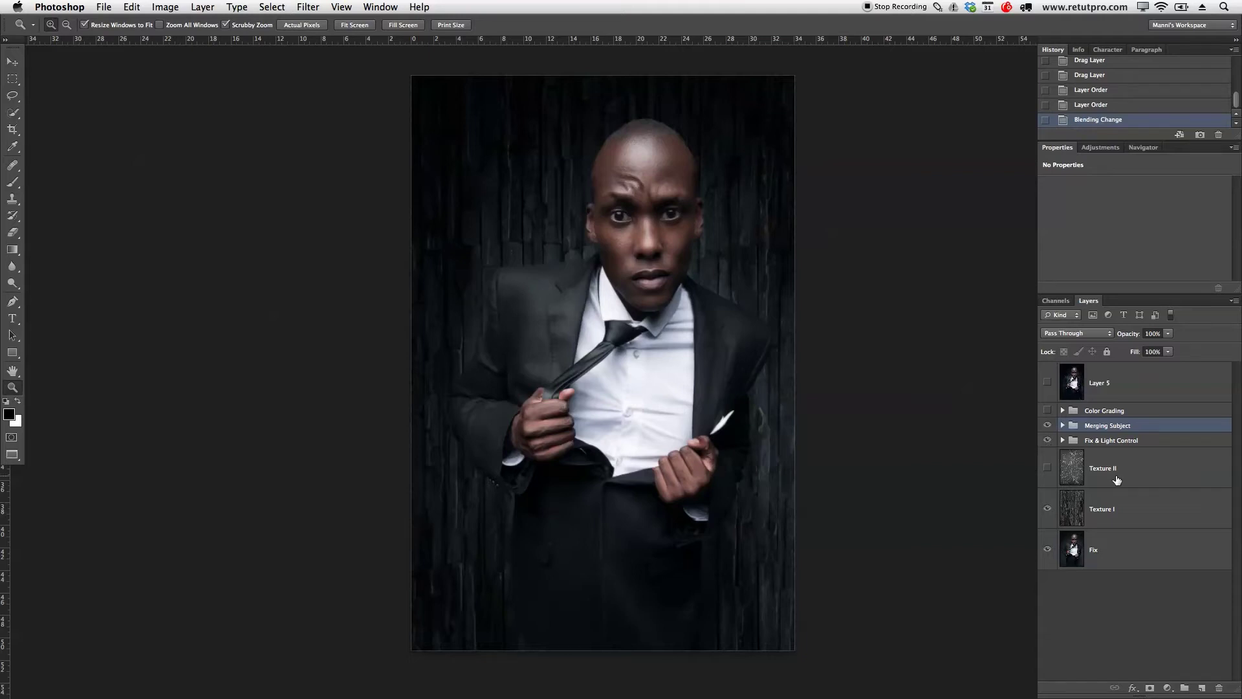
left_click(1122, 516)
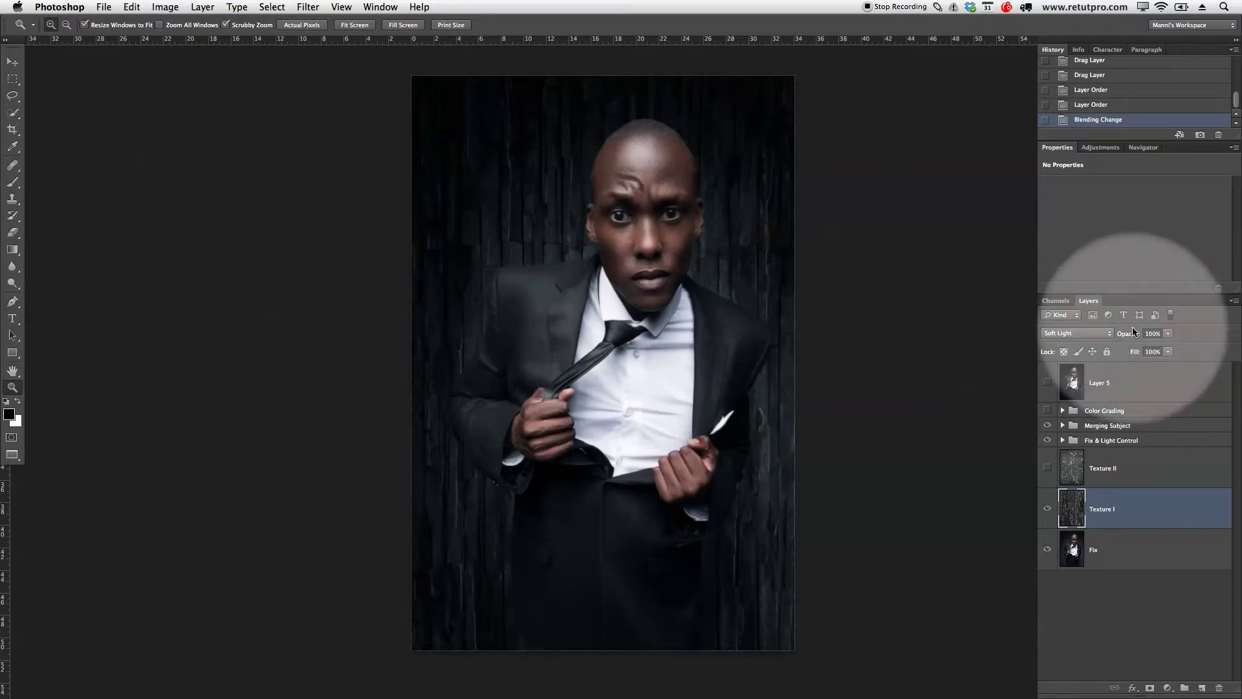
left_click_drag(1130, 337, 1198, 351)
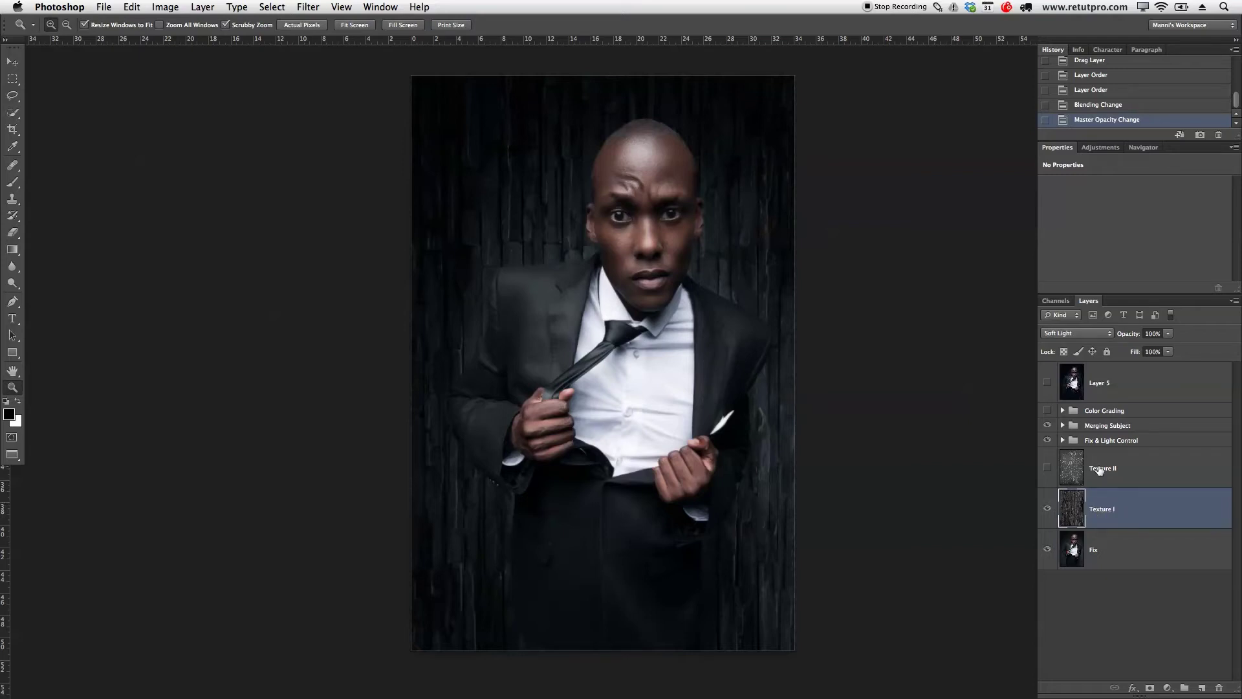
Add a Curves 2 adjustment layer and clip it to Texture I with an Alt-click.
left_click(1102, 148)
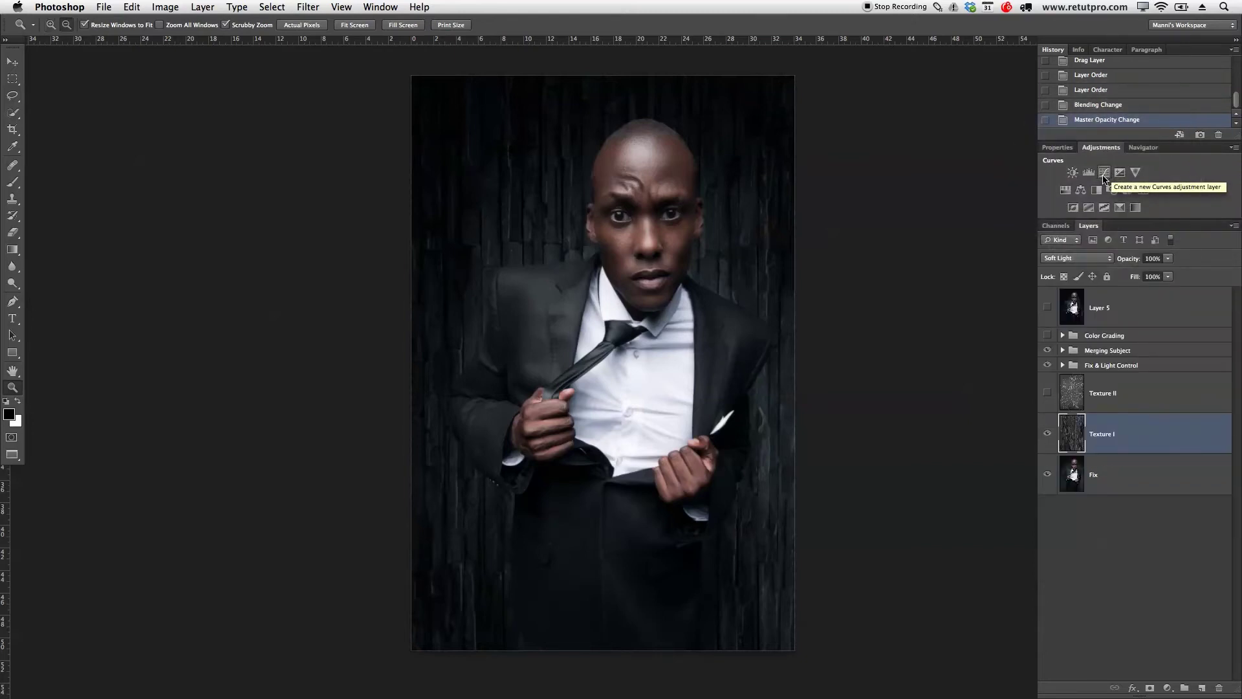
left_click(1104, 175)
key("alt")
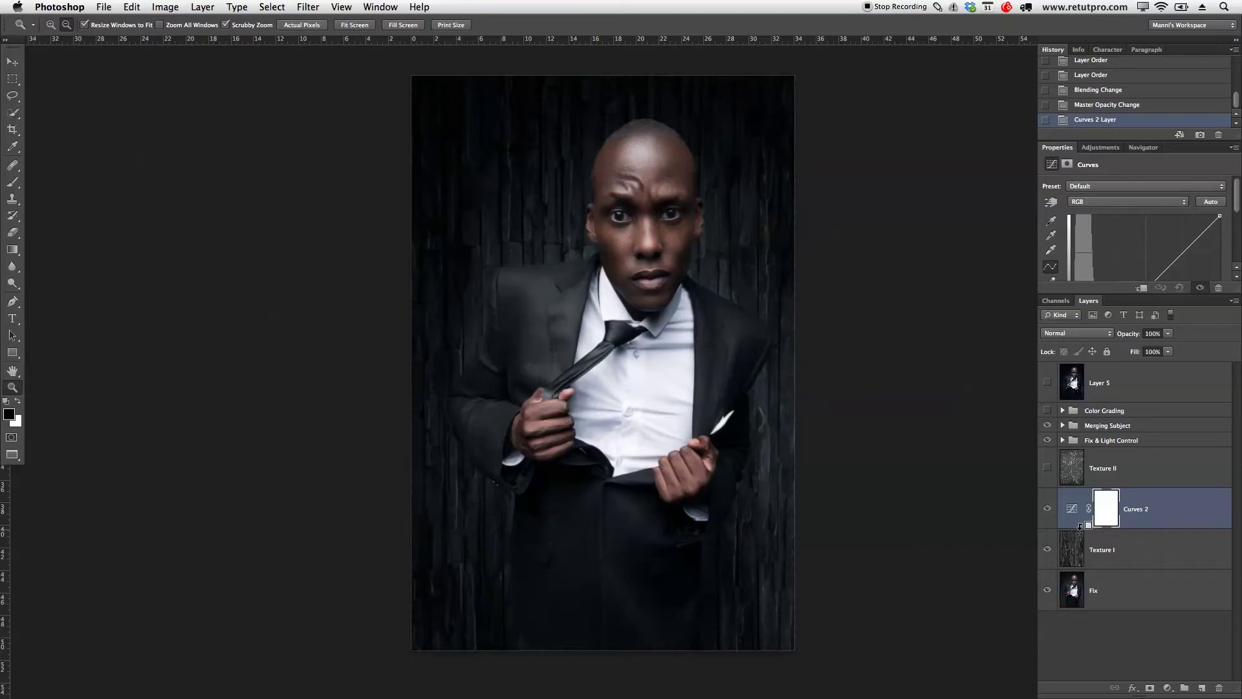
left_click(1079, 526, "alt")
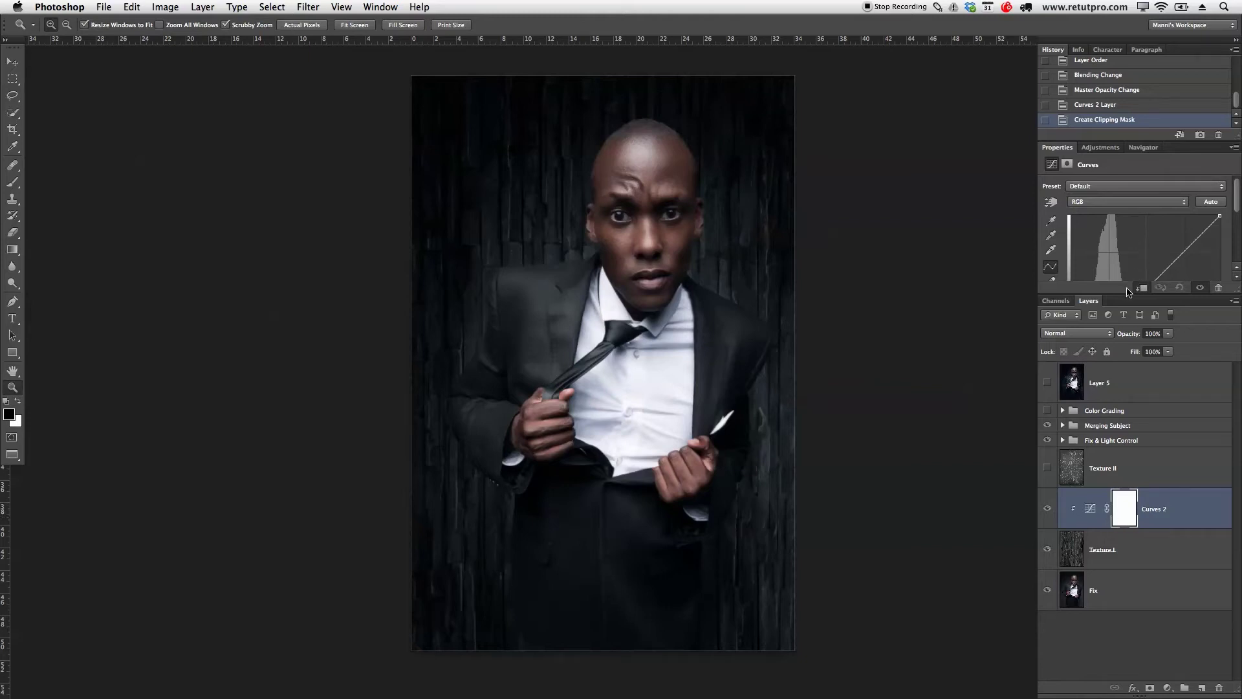
Enlarge the Curves graph and add control points, bending the curve upward to brighten the texture.
left_click_drag(1120, 296, 1121, 346)
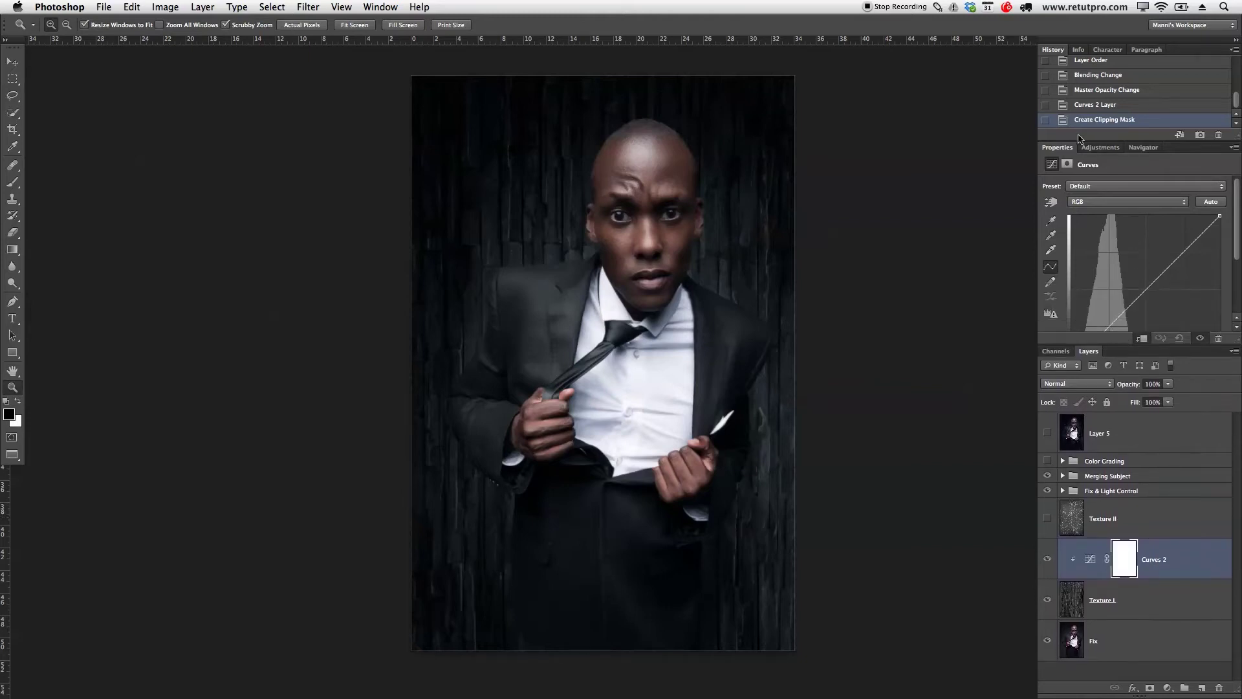
left_click_drag(1077, 140, 1077, 122)
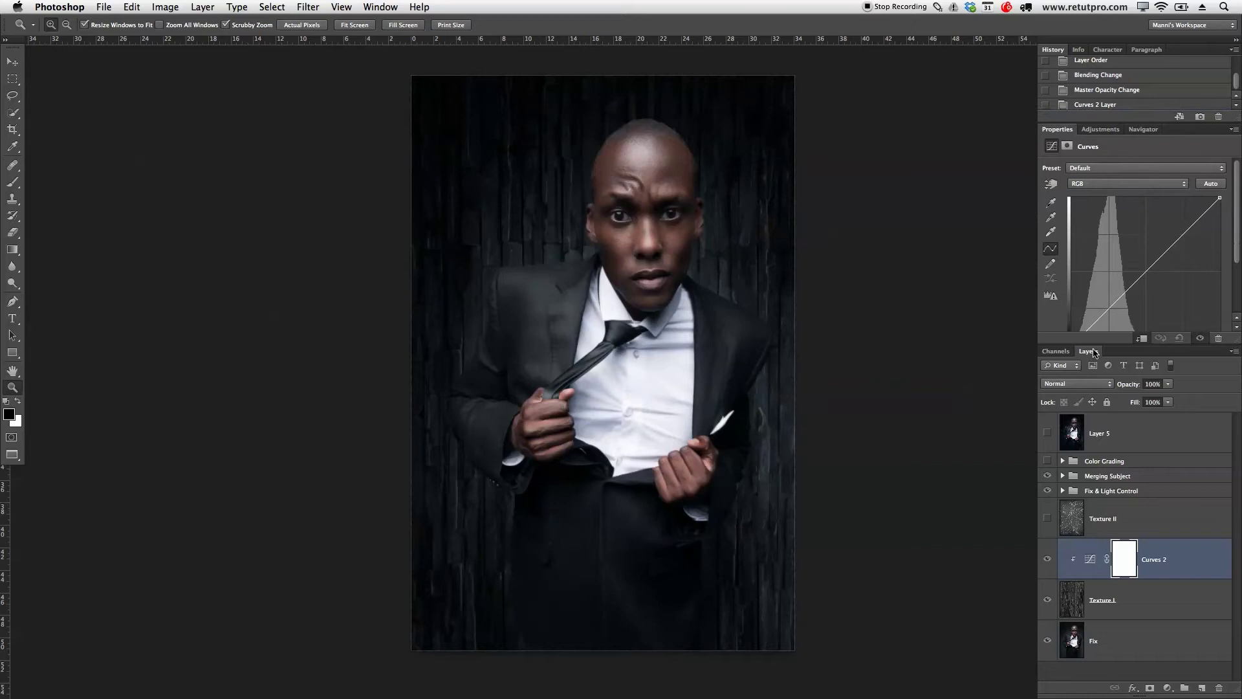
left_click_drag(1111, 344, 1115, 379)
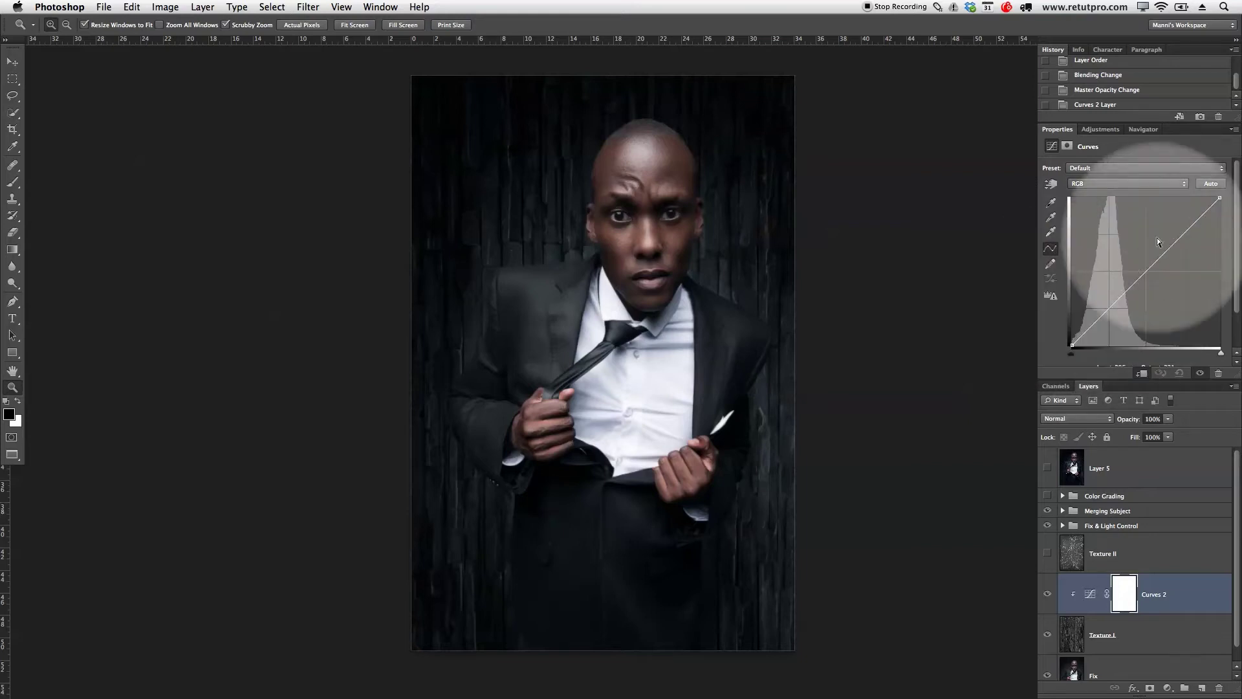
left_click(1093, 323)
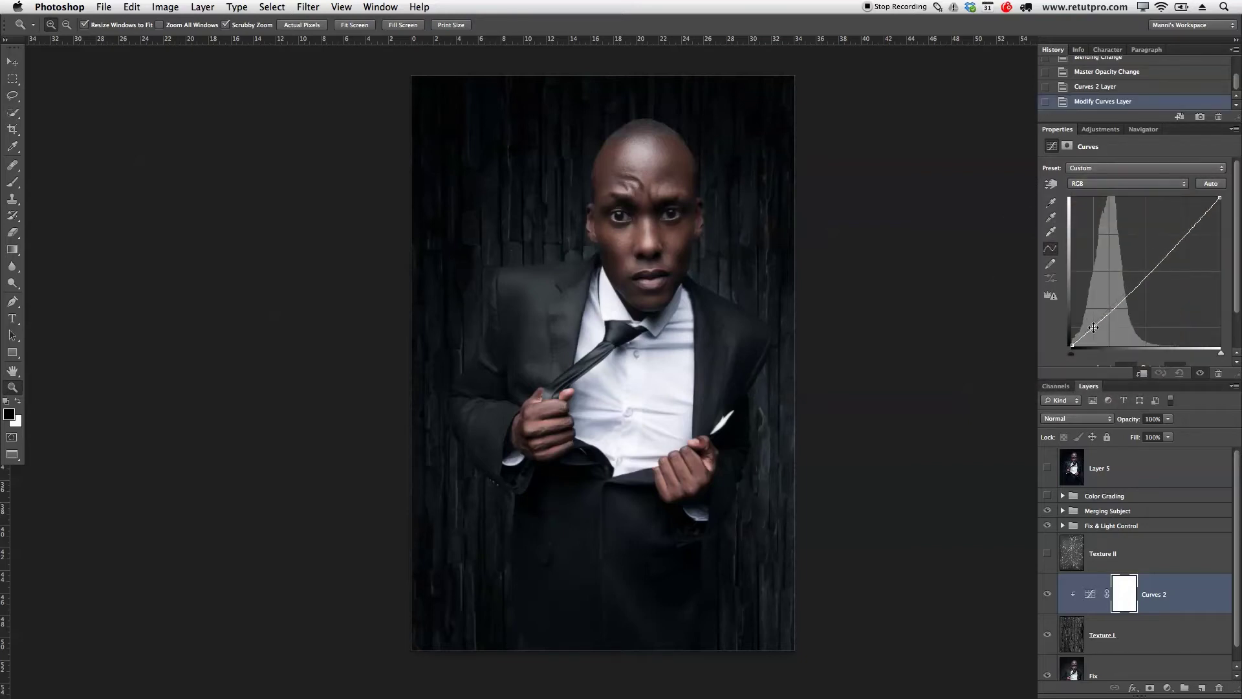
left_click_drag(1153, 277, 1145, 264)
left_click_drag(1092, 327, 1093, 328)
left_click(1073, 343)
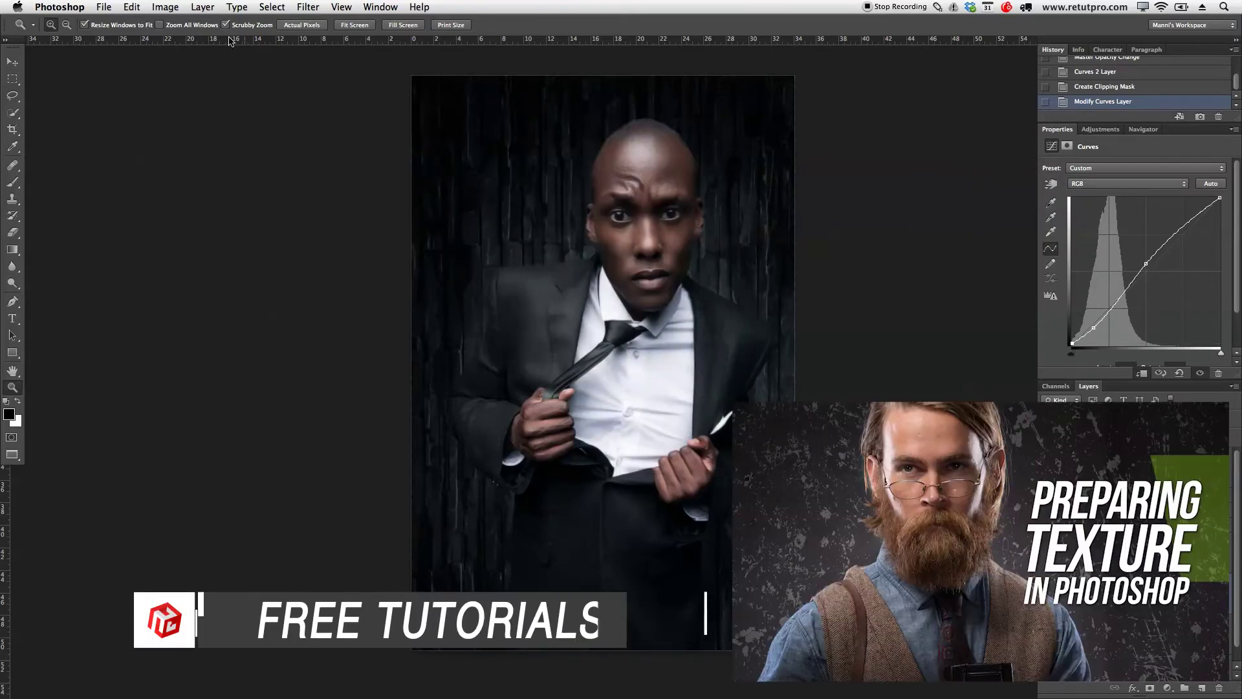
left_click(170, 6)
mouse_move(187, 46)
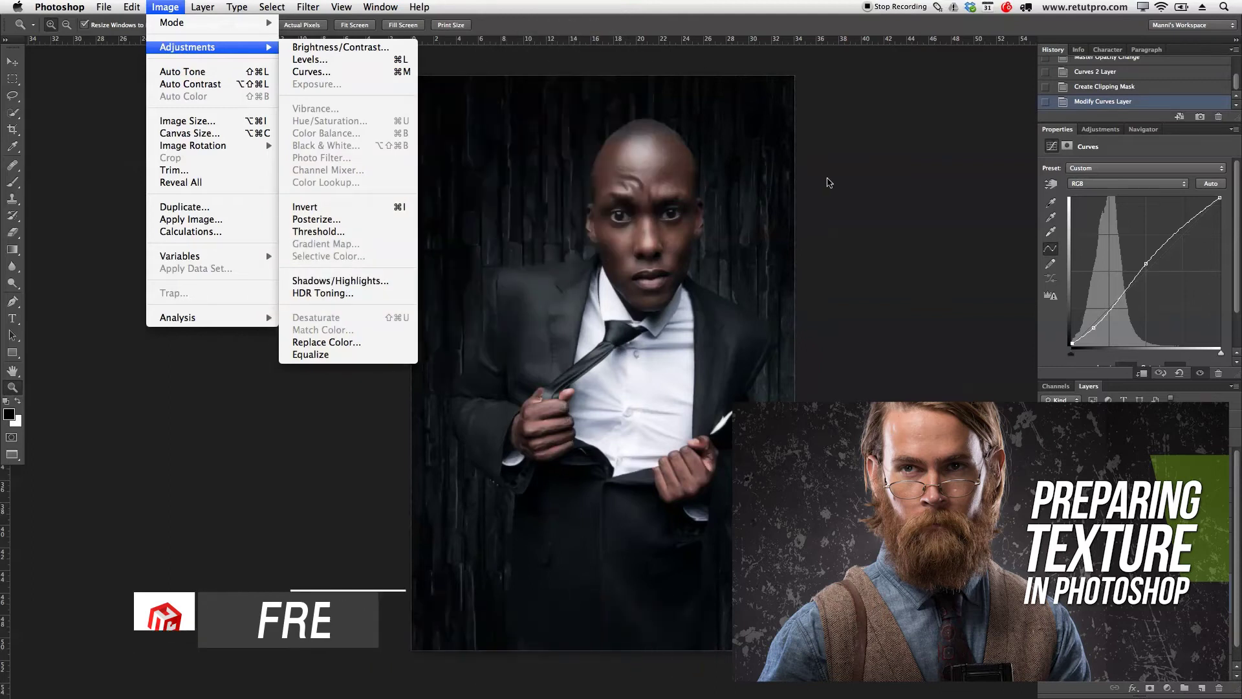
left_click(828, 184)
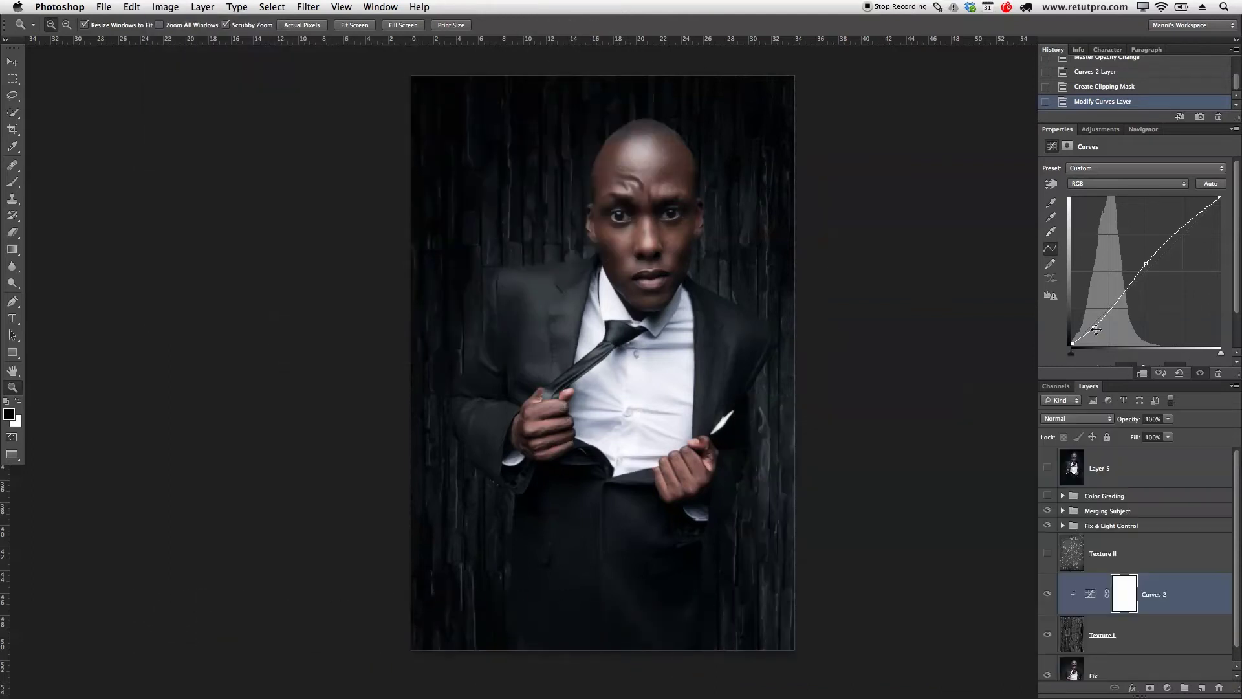
left_click(1093, 327)
Group Curves 2 with the Texture I layer and name the group Texture I.
left_click(1175, 633, "shift")
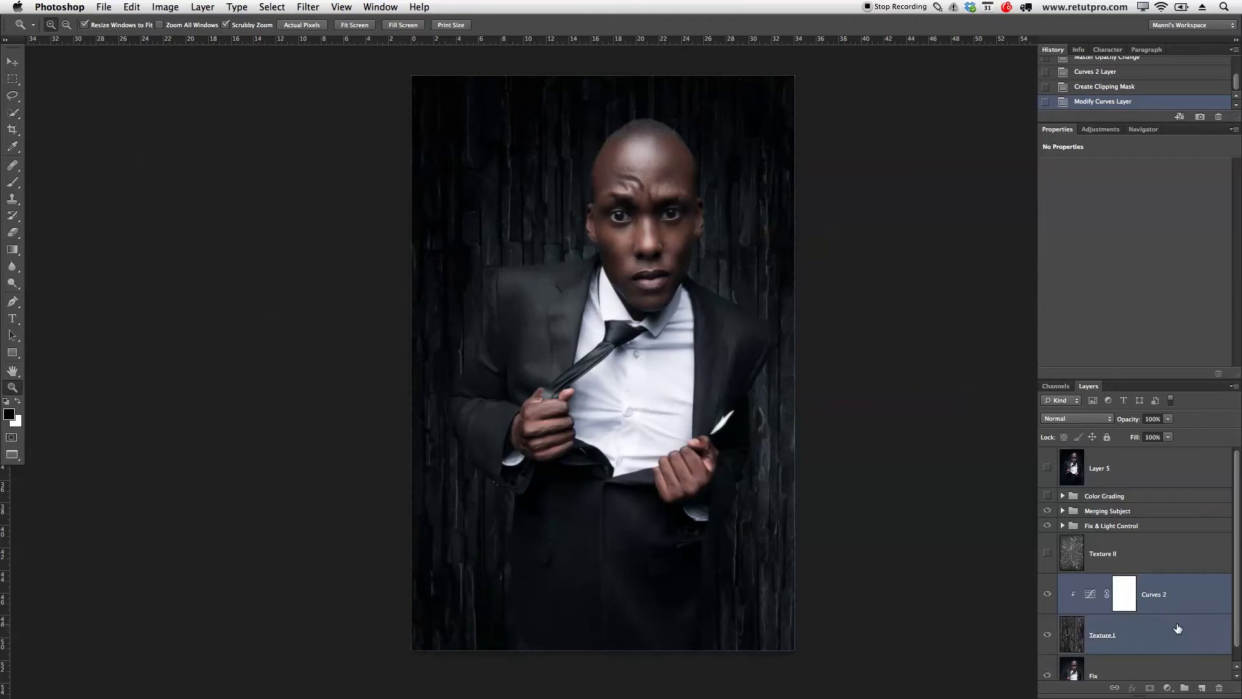
key("super+g")
double_click(1097, 580)
type("Texture I")
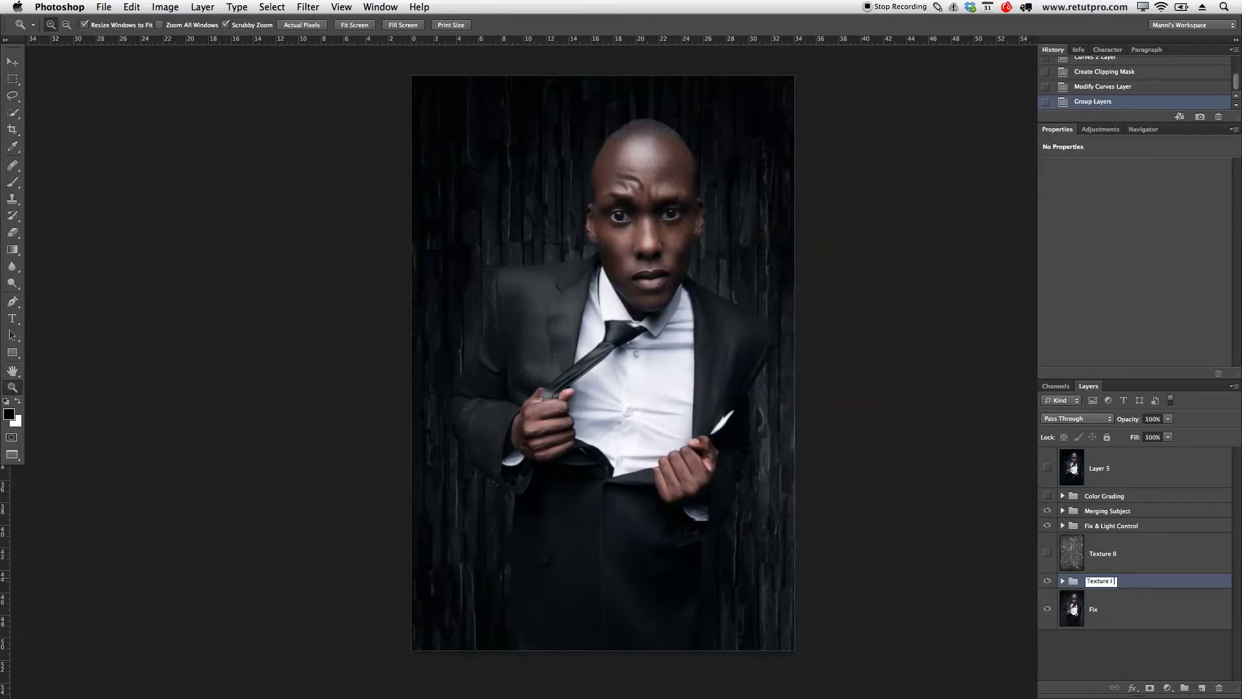
key("Return")
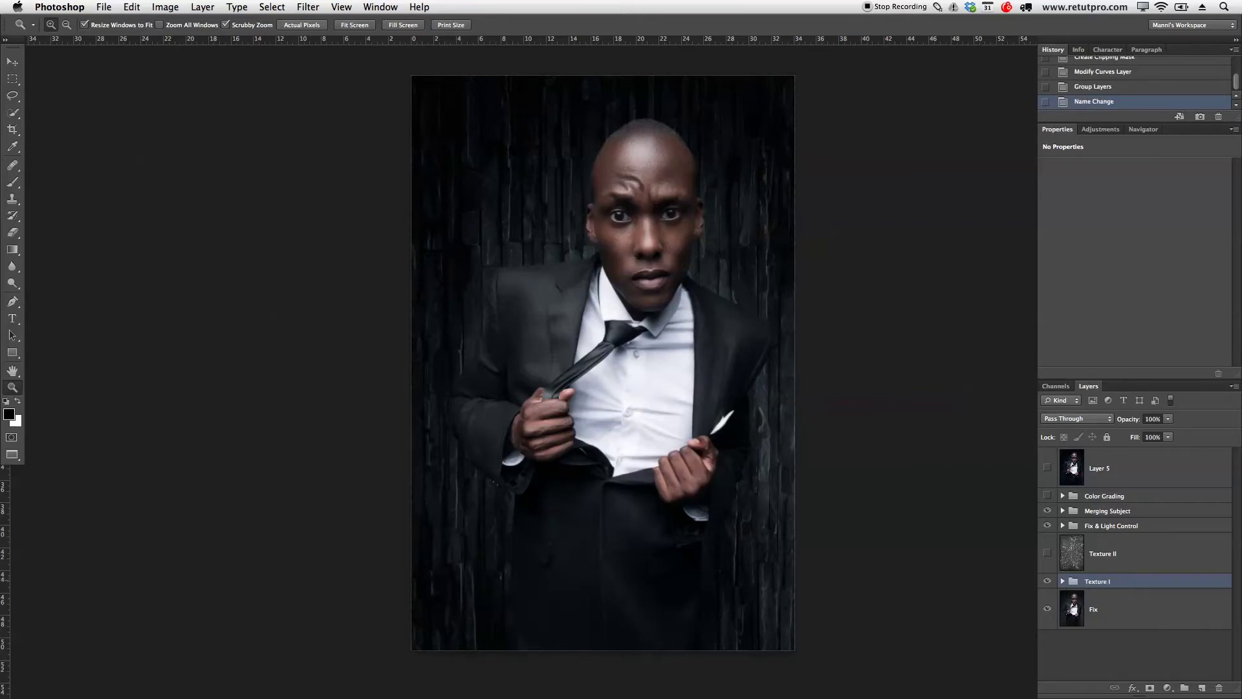
Toggle the Texture I group's visibility to compare the image with and without the texture.
left_click(1047, 582)
left_click(1048, 584)
left_click(1048, 584)
left_click(1047, 584)
Expand the Texture I group and select the texture layer inside it.
left_click(1062, 581)
scroll(1190, 599, "down", 1)
left_click(1188, 610)
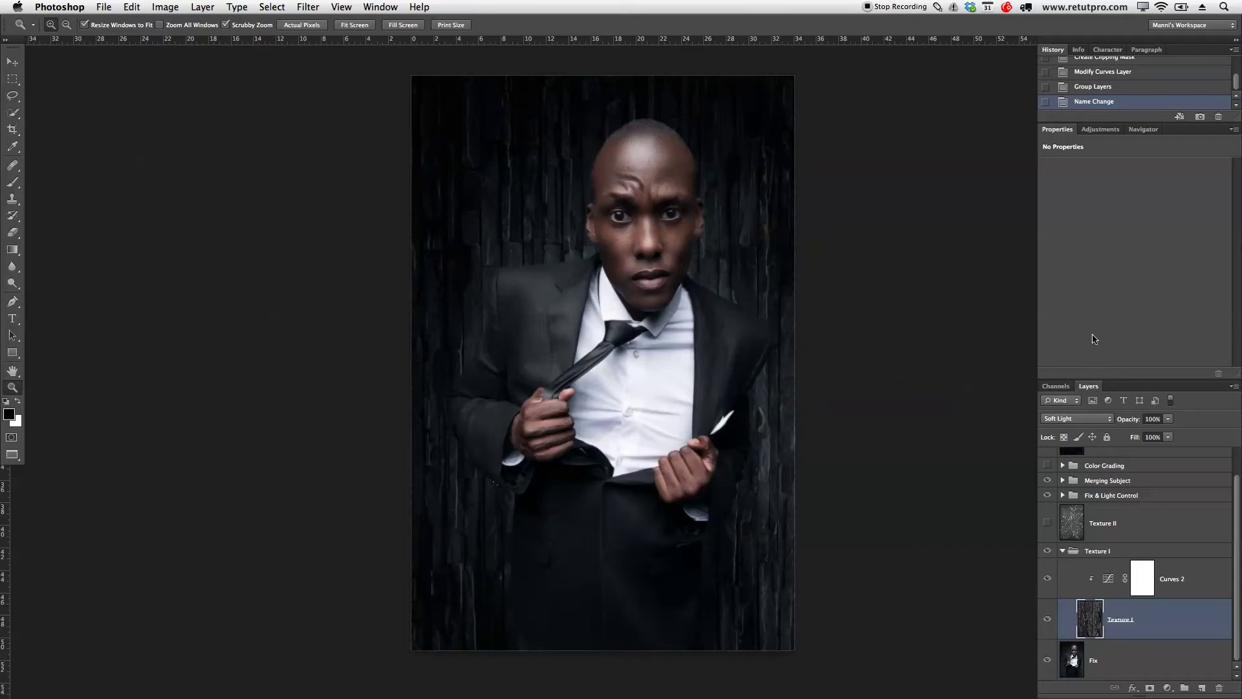
left_click(1095, 132)
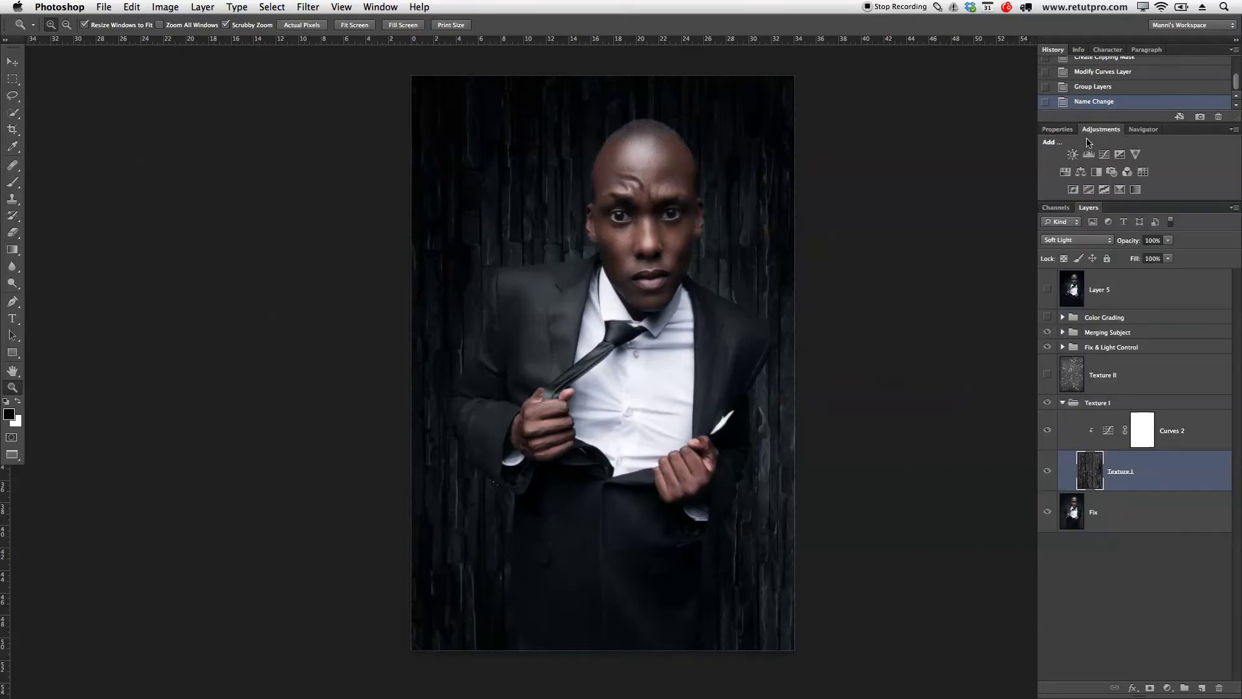
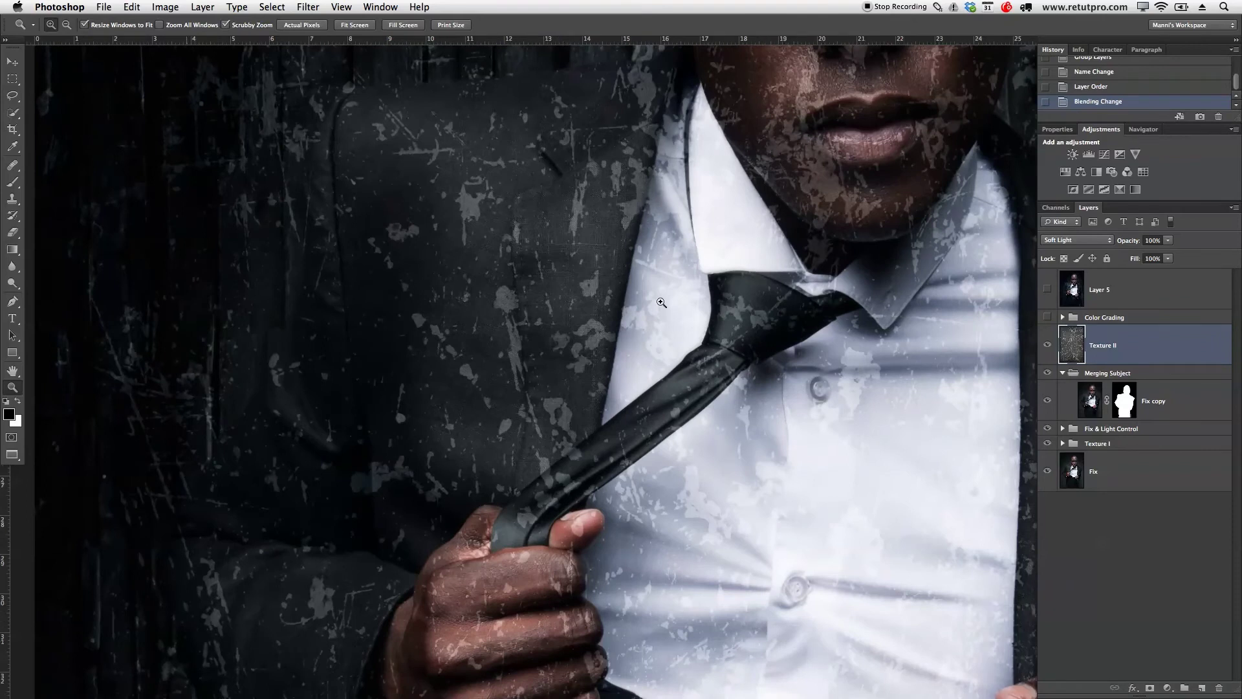
left_click_drag(849, 245, 624, 470)
left_click_drag(699, 258, 682, 371)
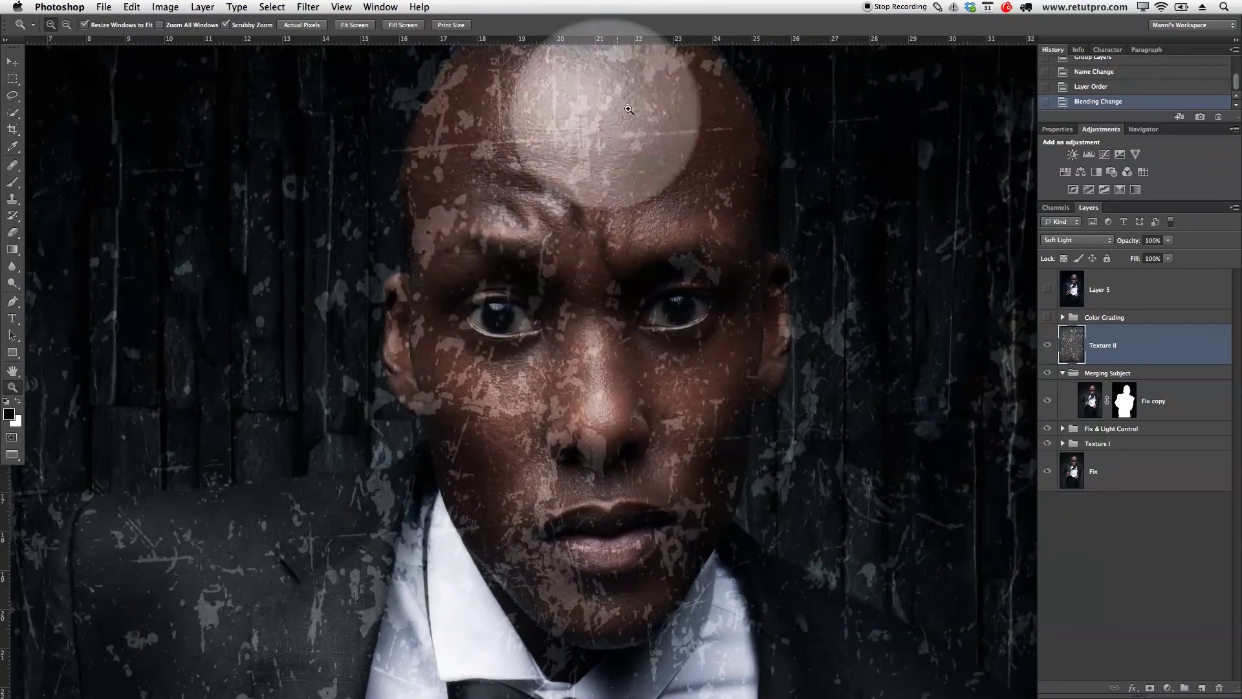
left_click_drag(456, 353, 592, 379)
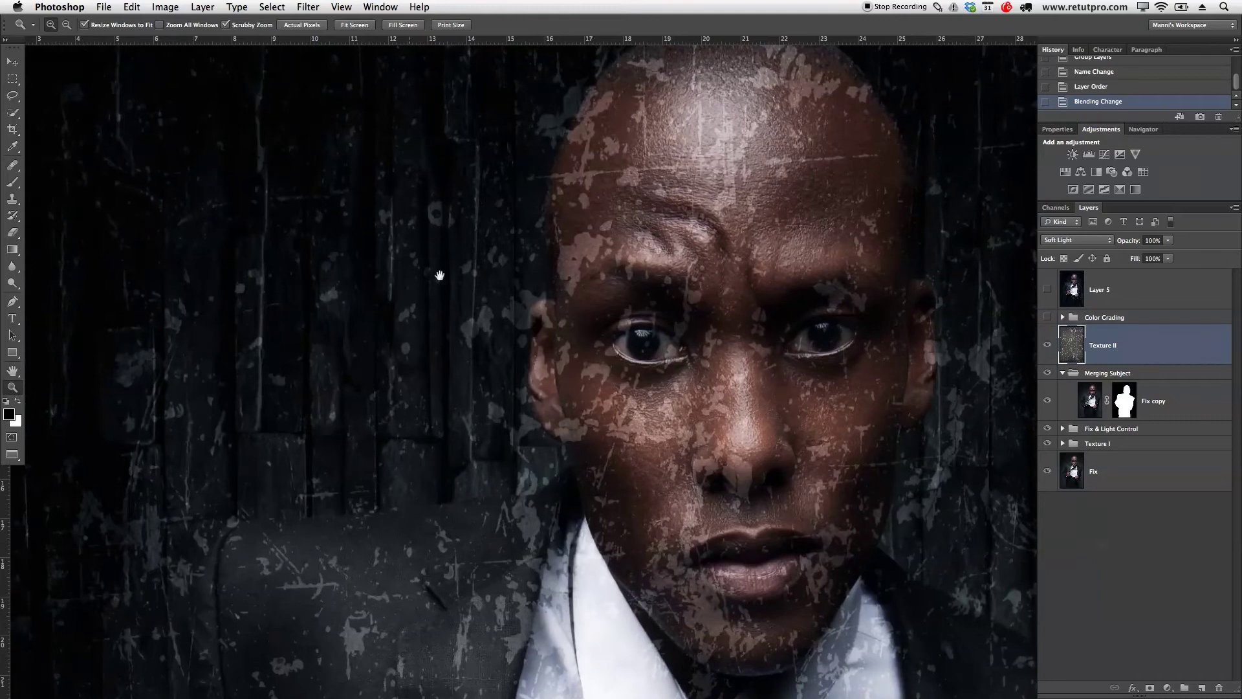
scroll(419, 545, "down", 5)
scroll(343, 360, "down", 2)
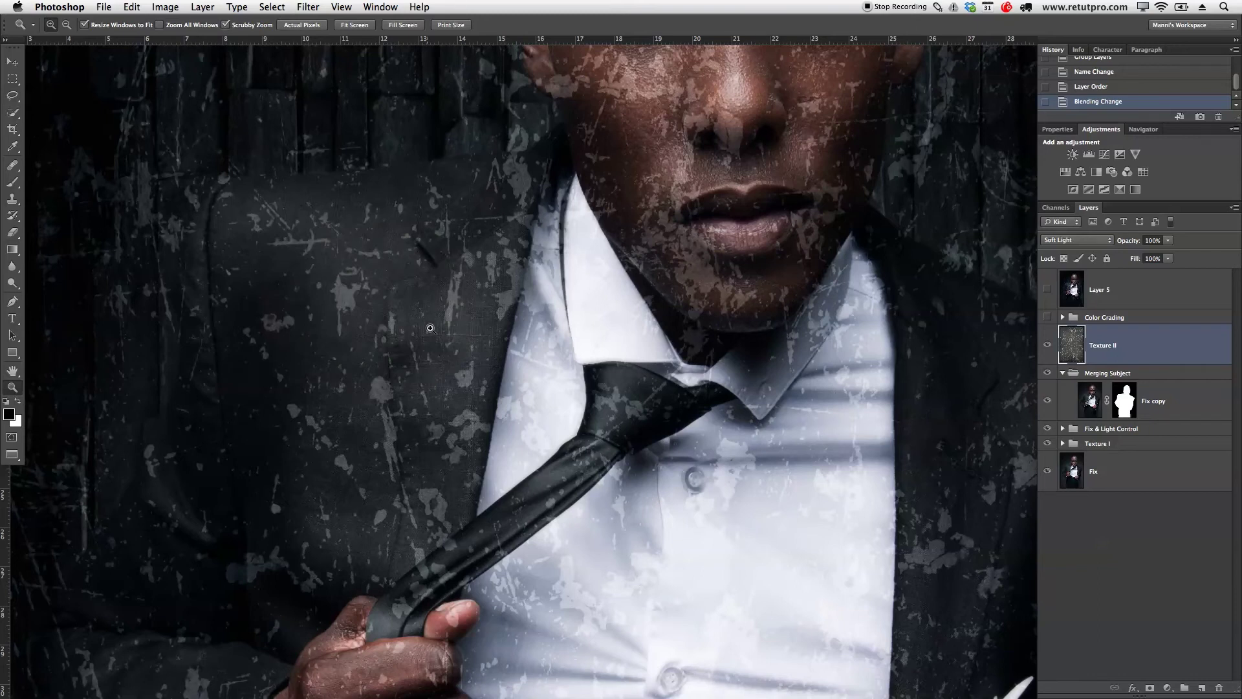
left_click_drag(807, 452, 592, 345)
left_click_drag(849, 460, 748, 623)
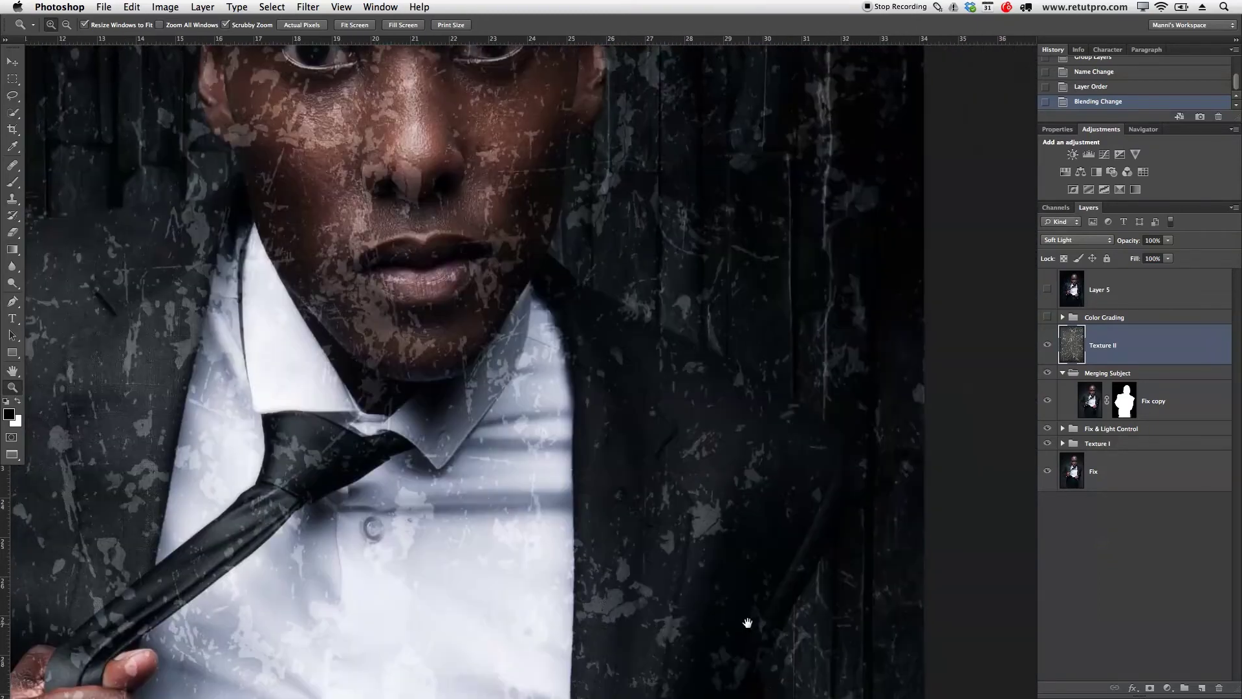
scroll(766, 493, "down", 5)
scroll(766, 493, "left", 2)
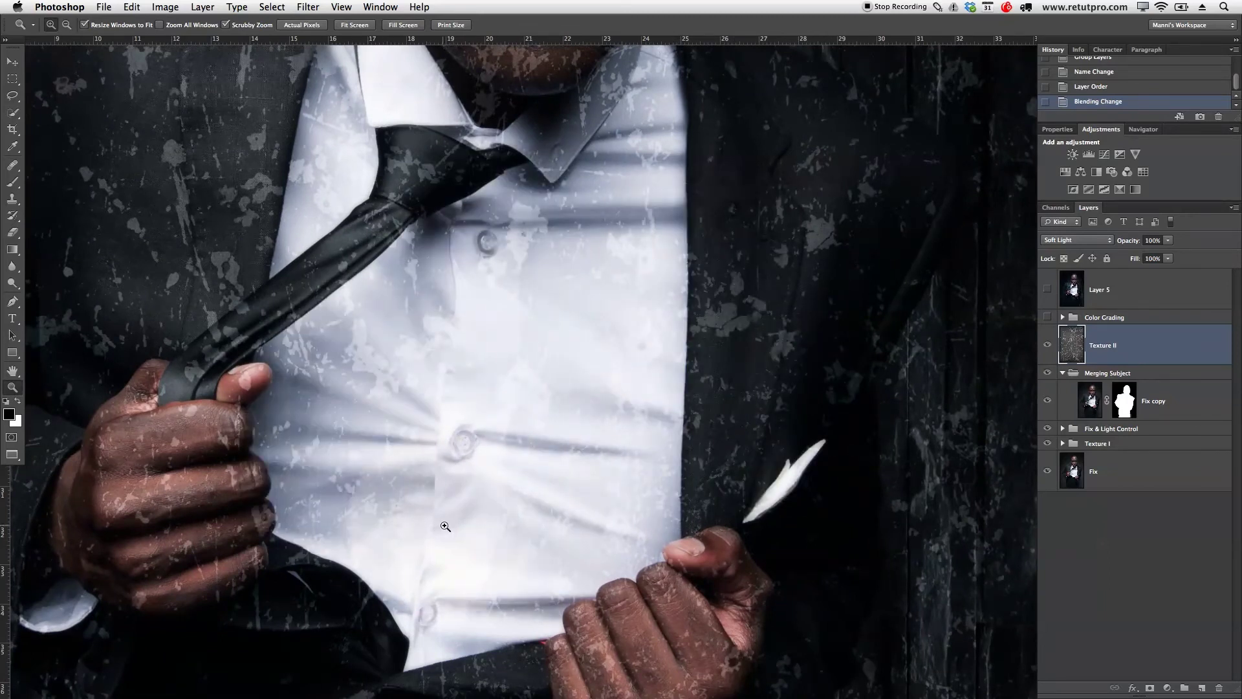
scroll(629, 402, "right", 3)
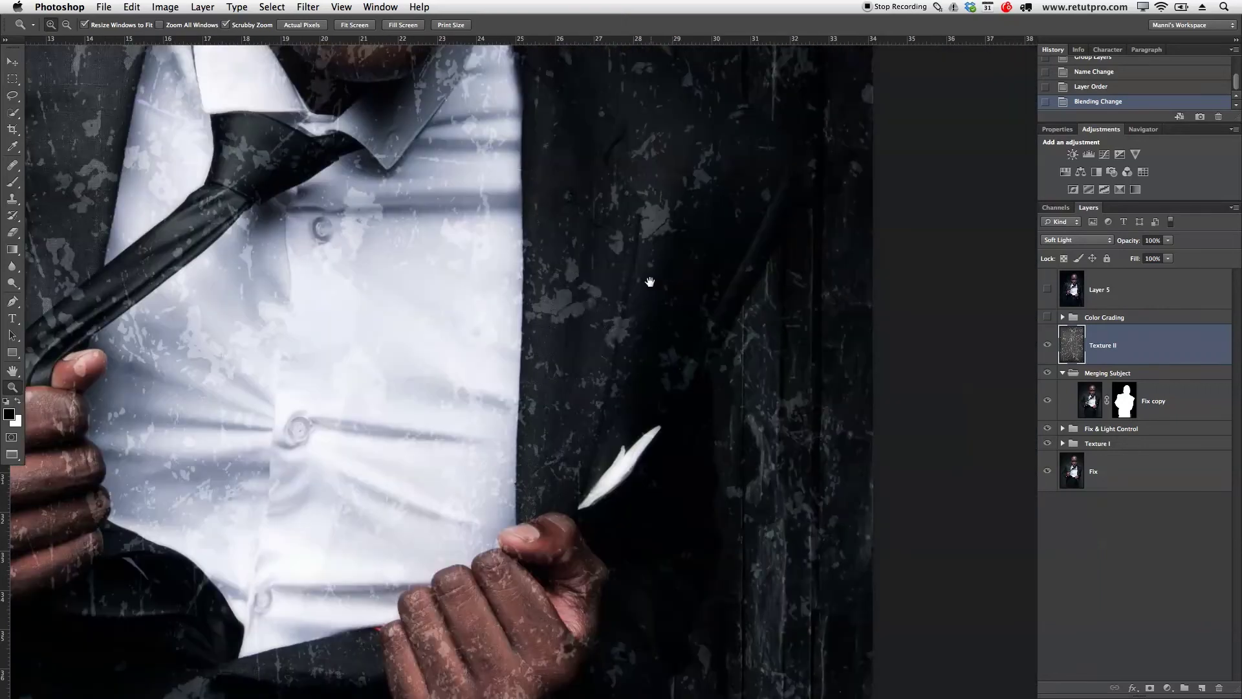
scroll(647, 278, "up", 3)
scroll(644, 382, "down", 3)
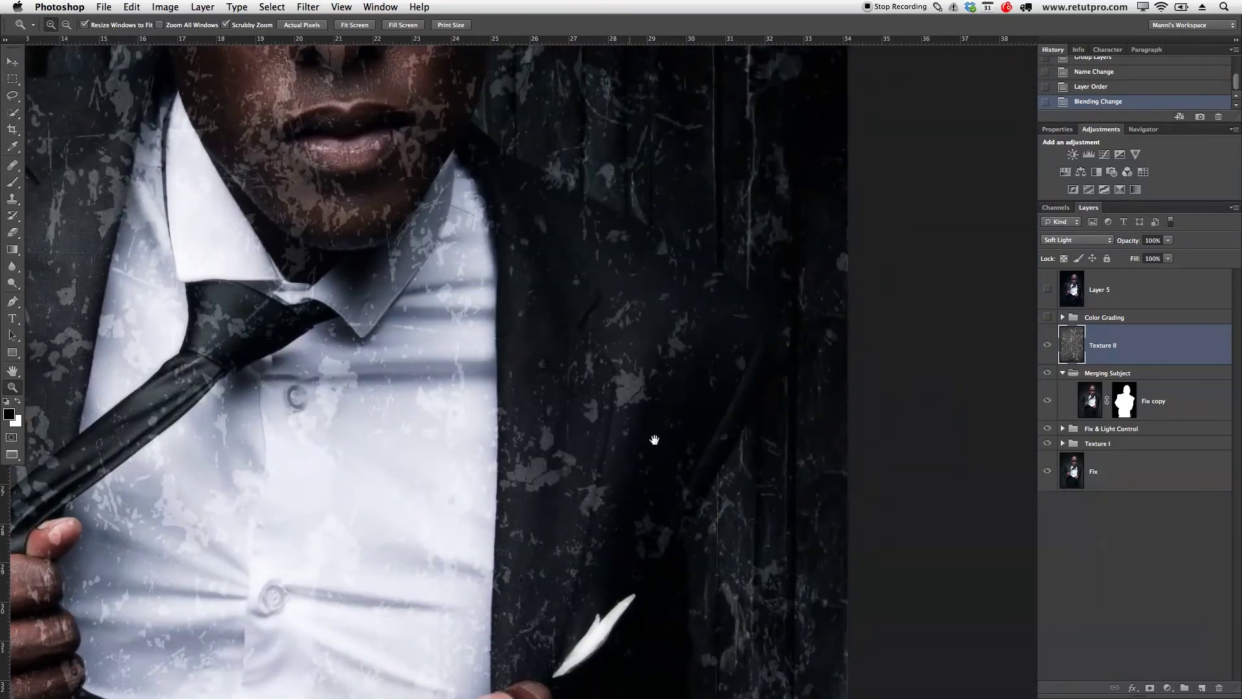
scroll(685, 362, "left", 3)
left_click_drag(736, 325, 673, 330)
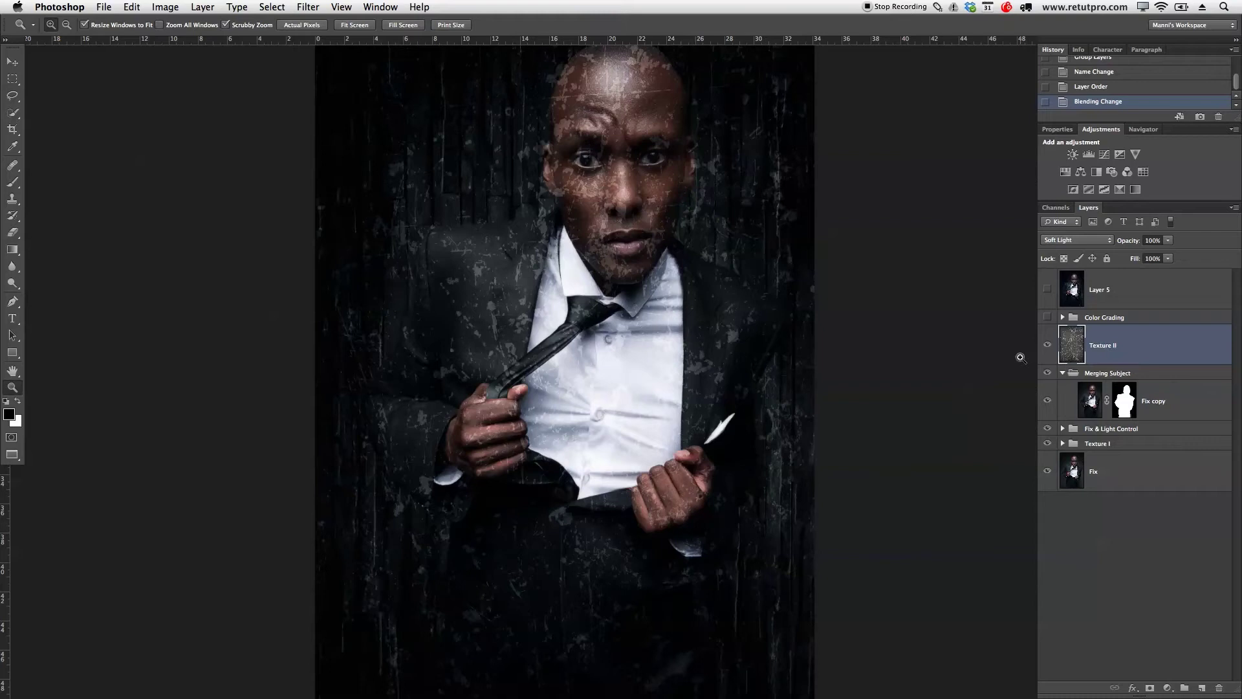
key("super+g")
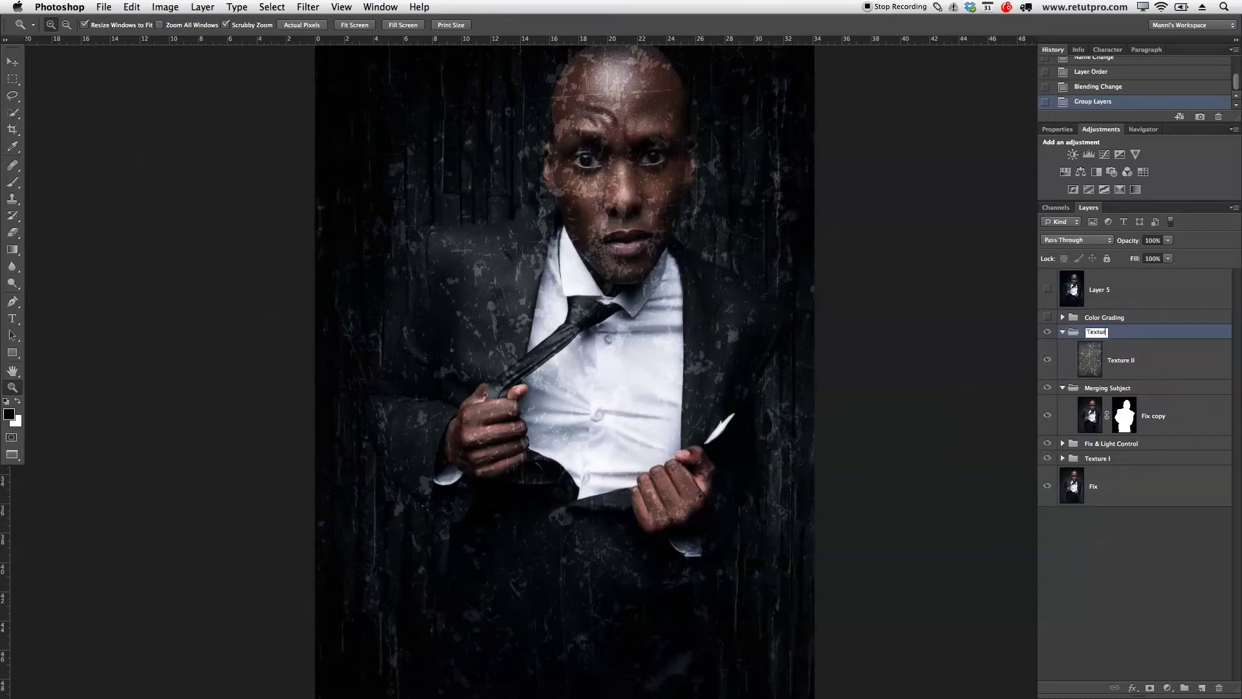
Name the new group Texture II and copy the subject's silhouette mask onto it.
key("Return")
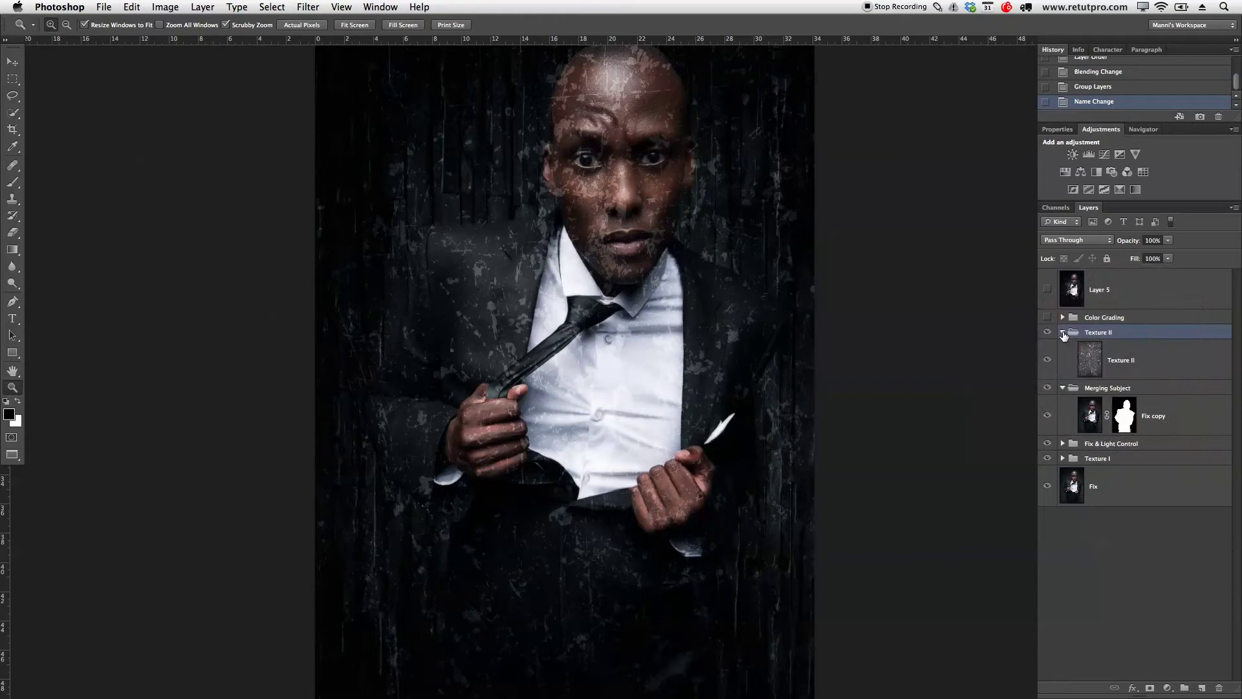
left_click(1063, 333)
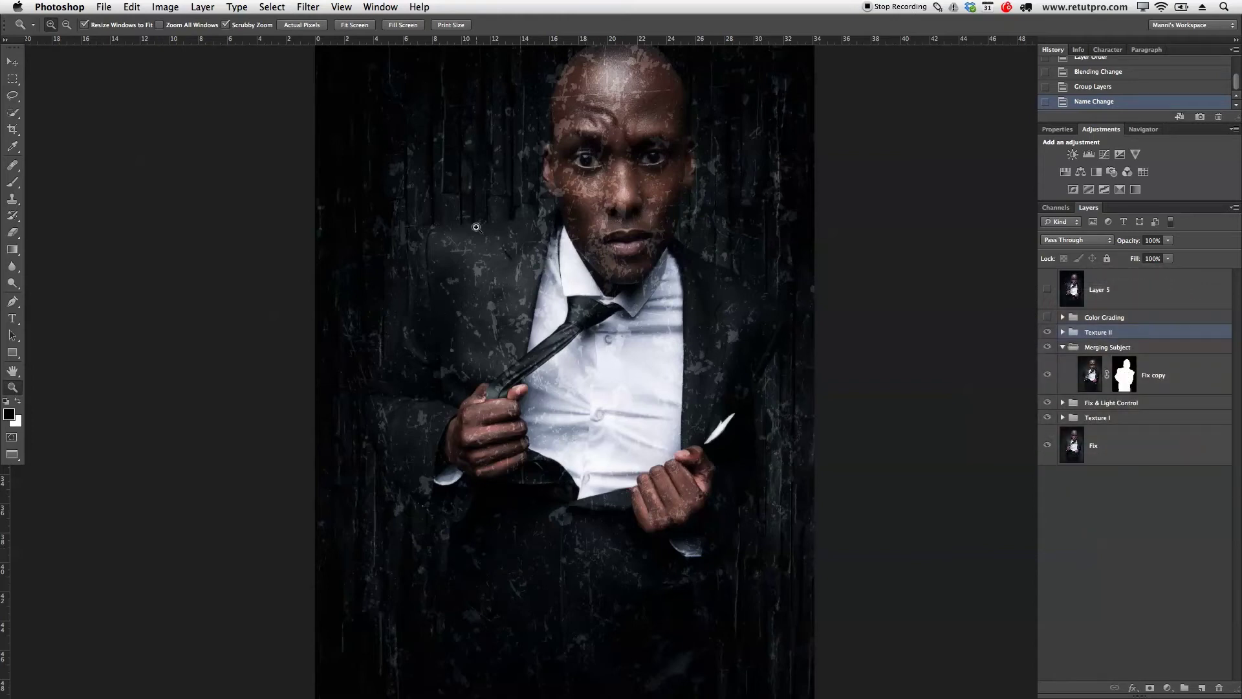
left_click_drag(1115, 375, 1110, 335)
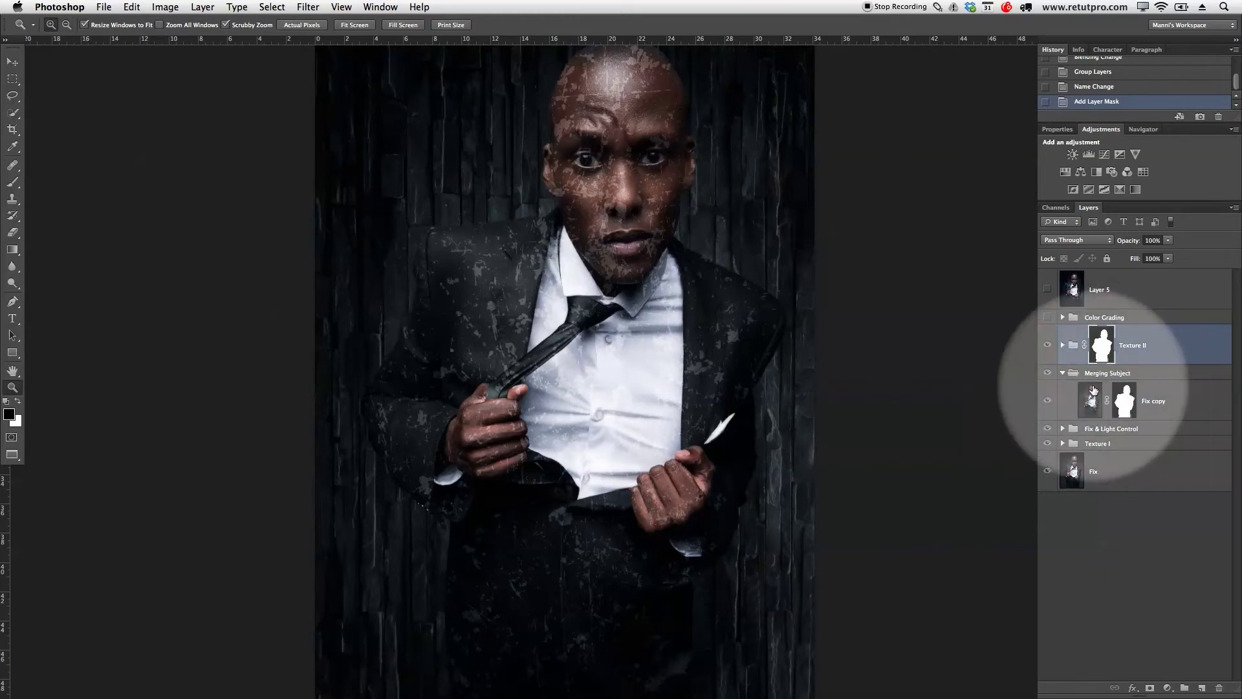
left_click(1062, 373)
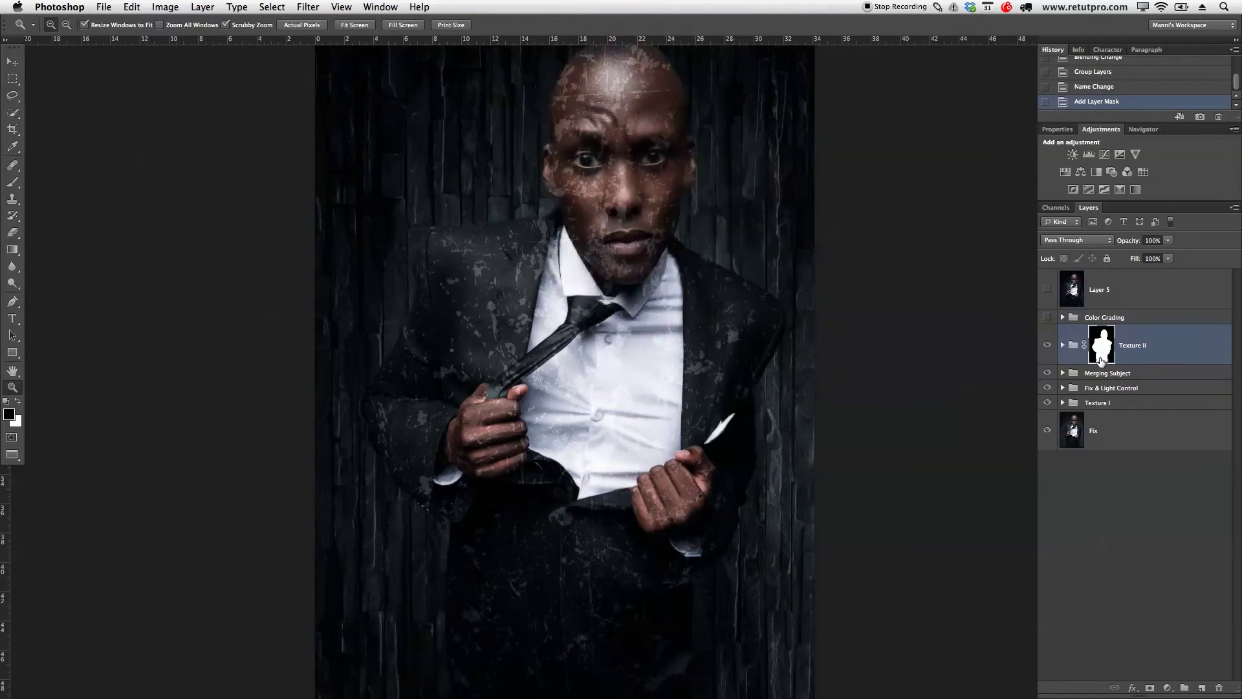
Switch to the Brush and resize it on canvas to about 710 px with 52% hardness.
key("b")
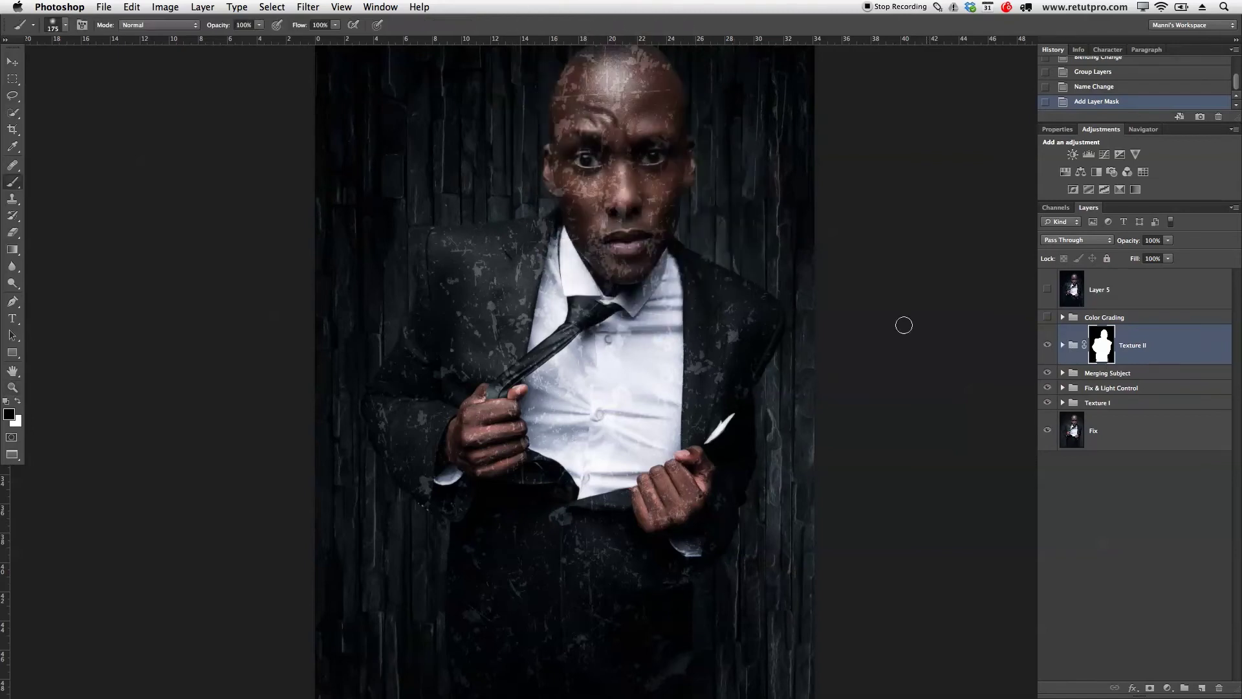
left_click_drag(666, 200, 650, 259)
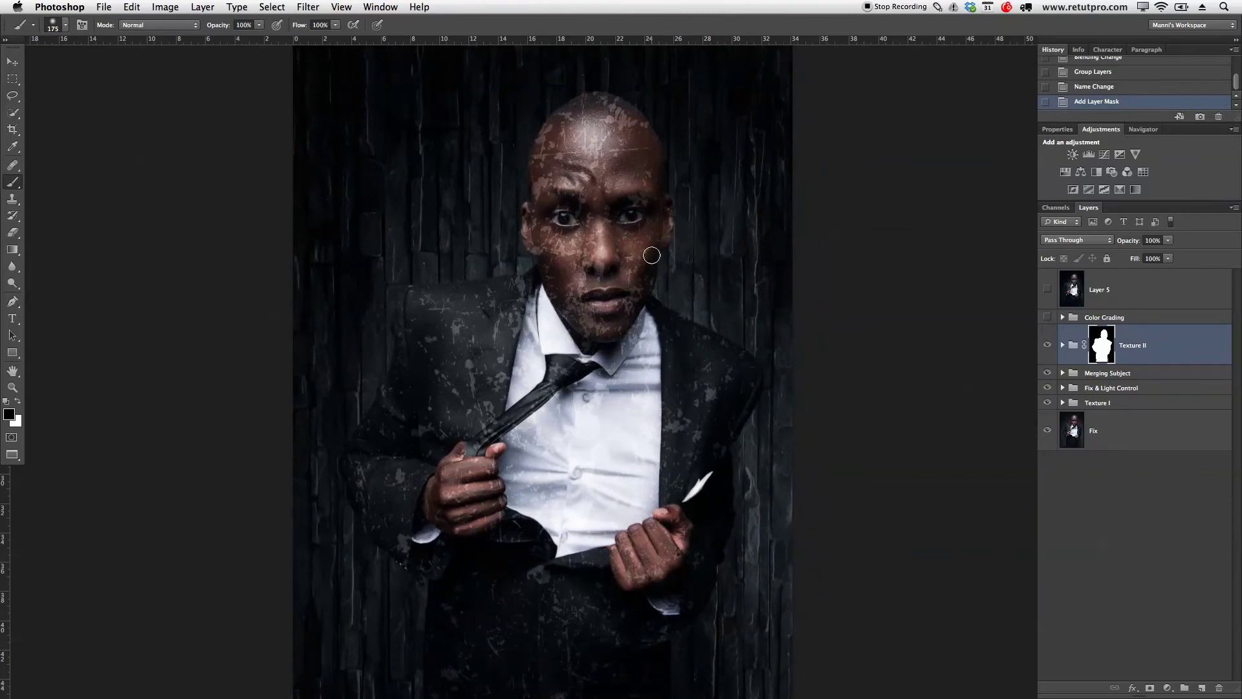
key("bracketright")
key("bracketright")
key("bracketright")
key("bracketright")
key("bracketright")
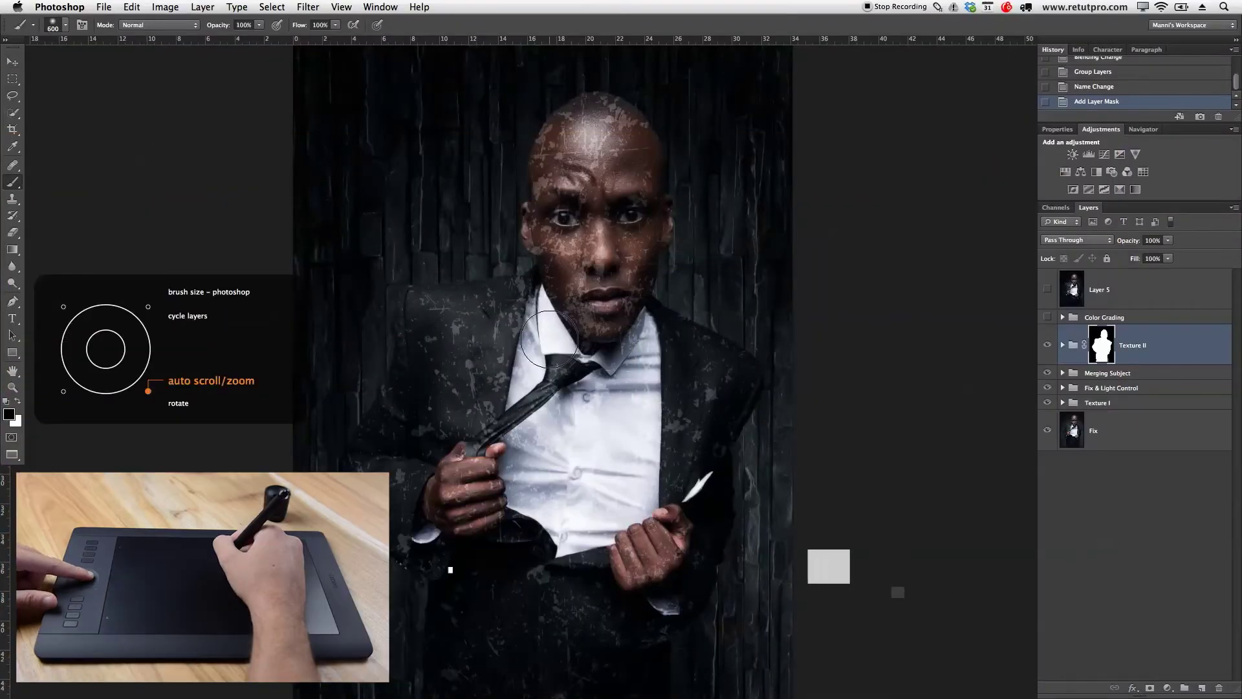
key("bracketright")
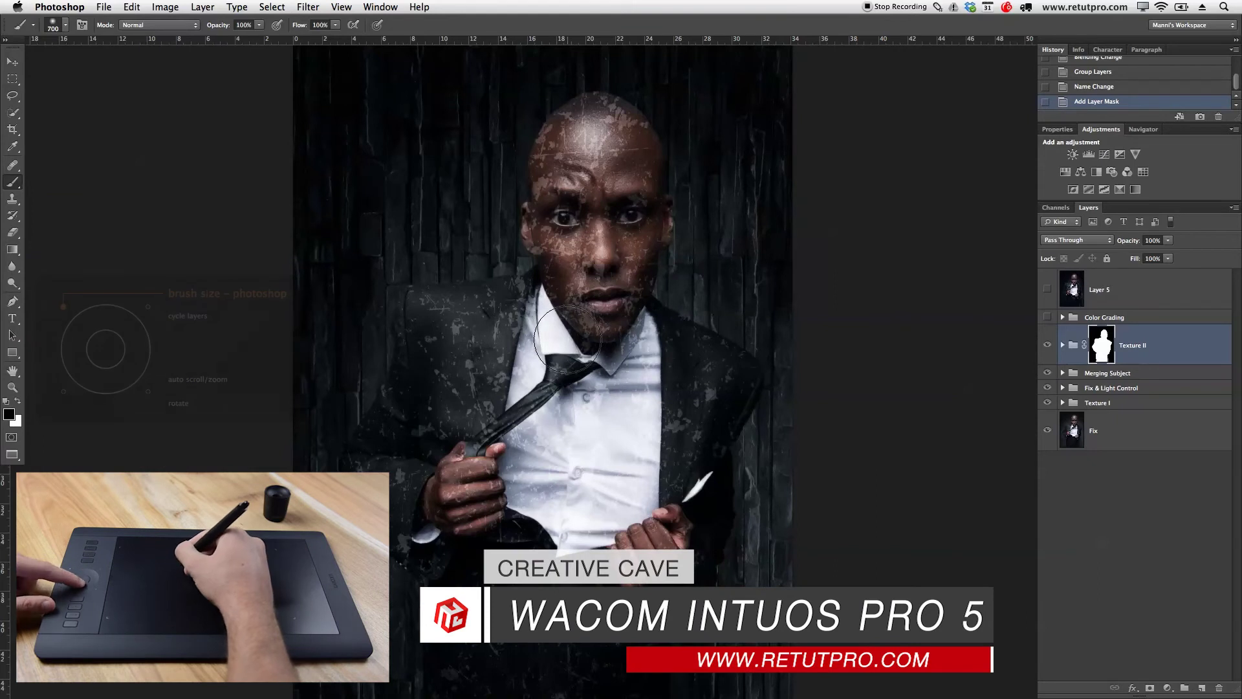
mouse_move(552, 285)
left_mouse_down()
mouse_move(647, 291)
mouse_move(515, 297)
mouse_move(634, 297)
mouse_move(555, 300)
mouse_move(608, 278)
mouse_move(530, 275)
mouse_move(554, 267)
left_mouse_up()
mouse_move(554, 129)
left_mouse_down()
mouse_move(589, 150)
mouse_move(569, 412)
mouse_move(578, 278)
mouse_move(575, 313)
left_mouse_up()
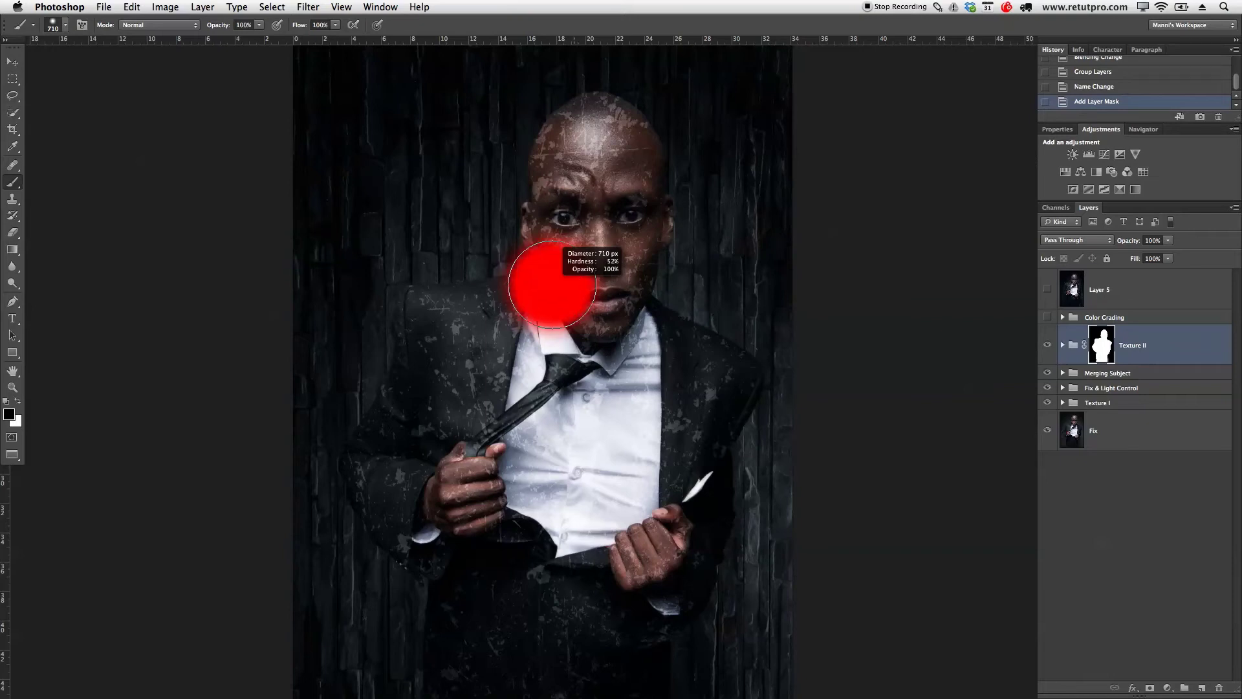
left_click_drag(551, 284, 555, 262)
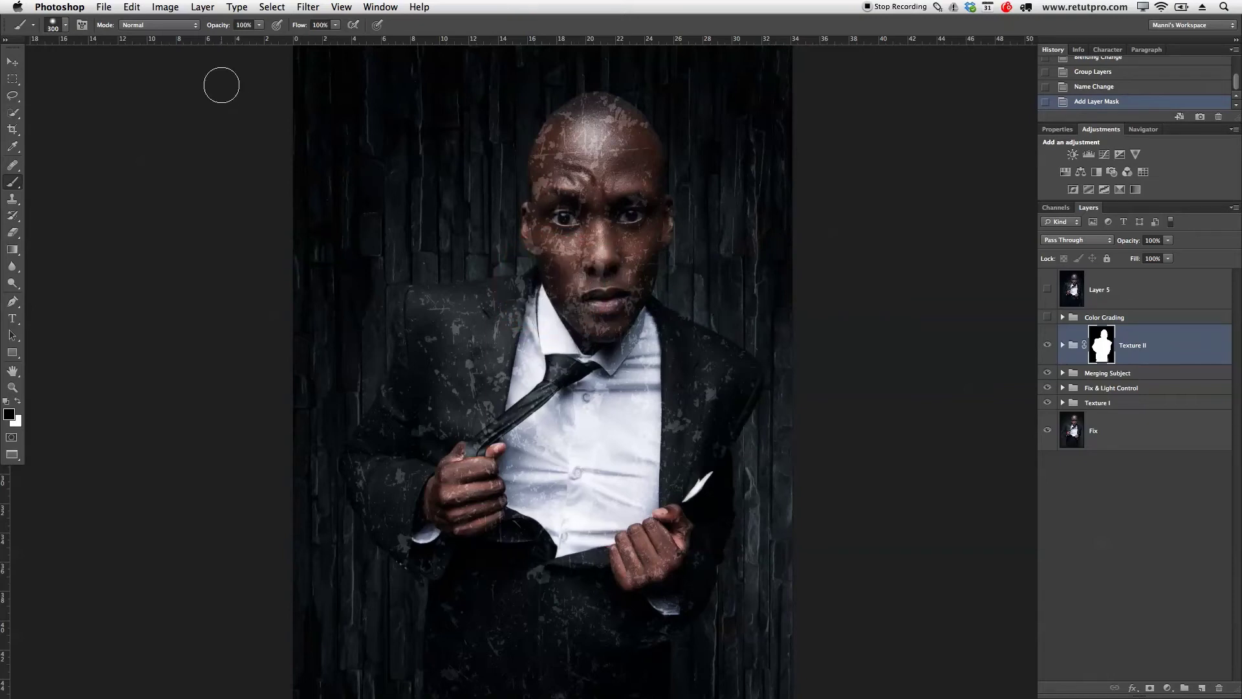
At 100% opacity, paint black on the Texture II mask over the face and collar.
key("Return")
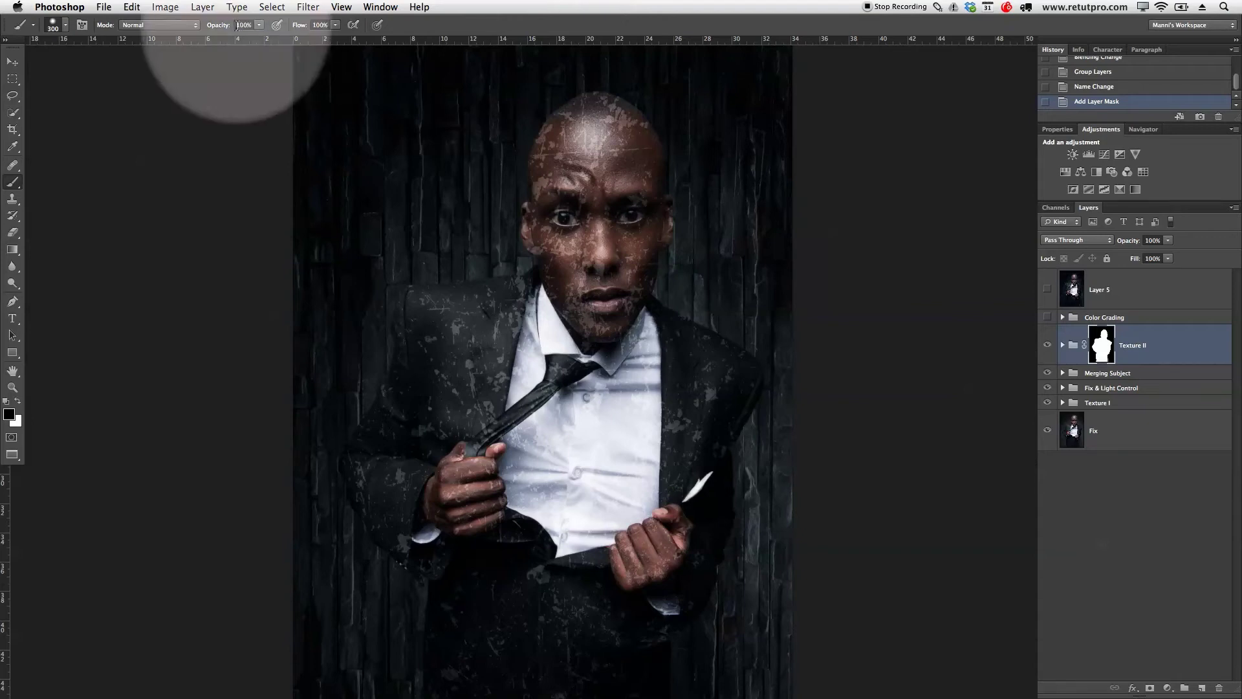
mouse_move(576, 224)
left_mouse_down()
mouse_move(581, 186)
mouse_move(584, 258)
mouse_move(544, 97)
mouse_move(584, 174)
mouse_move(597, 73)
mouse_move(619, 80)
mouse_move(638, 176)
mouse_move(661, 183)
mouse_move(659, 233)
left_mouse_up()
mouse_move(631, 300)
left_mouse_down()
mouse_move(617, 352)
mouse_move(602, 224)
mouse_move(574, 242)
mouse_move(568, 277)
mouse_move(539, 205)
mouse_move(567, 327)
mouse_move(550, 332)
mouse_move(547, 297)
mouse_move(514, 461)
mouse_move(524, 508)
mouse_move(557, 526)
mouse_move(561, 544)
mouse_move(634, 522)
mouse_move(647, 494)
mouse_move(644, 325)
mouse_move(634, 306)
mouse_move(606, 371)
mouse_move(590, 348)
mouse_move(551, 455)
mouse_move(558, 317)
mouse_move(586, 330)
mouse_move(594, 404)
mouse_move(545, 512)
mouse_move(581, 455)
mouse_move(591, 492)
mouse_move(572, 505)
mouse_move(536, 481)
mouse_move(584, 524)
mouse_move(626, 440)
left_mouse_up()
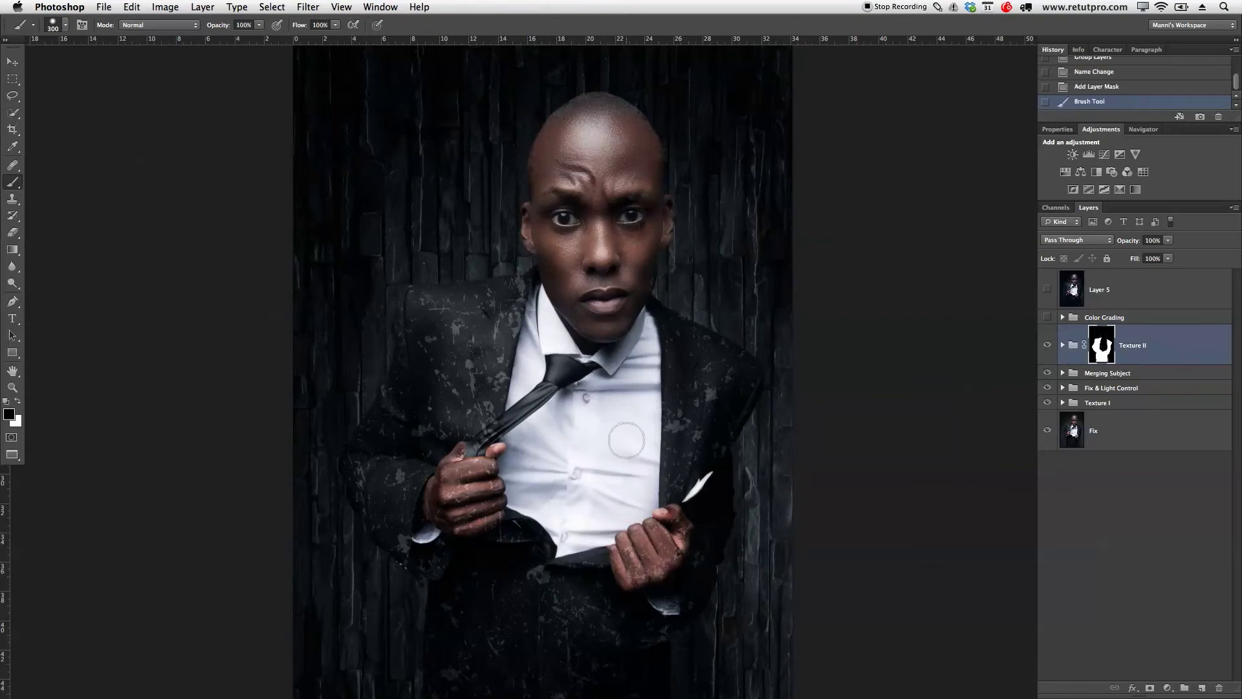
left_click_drag(637, 342, 576, 324)
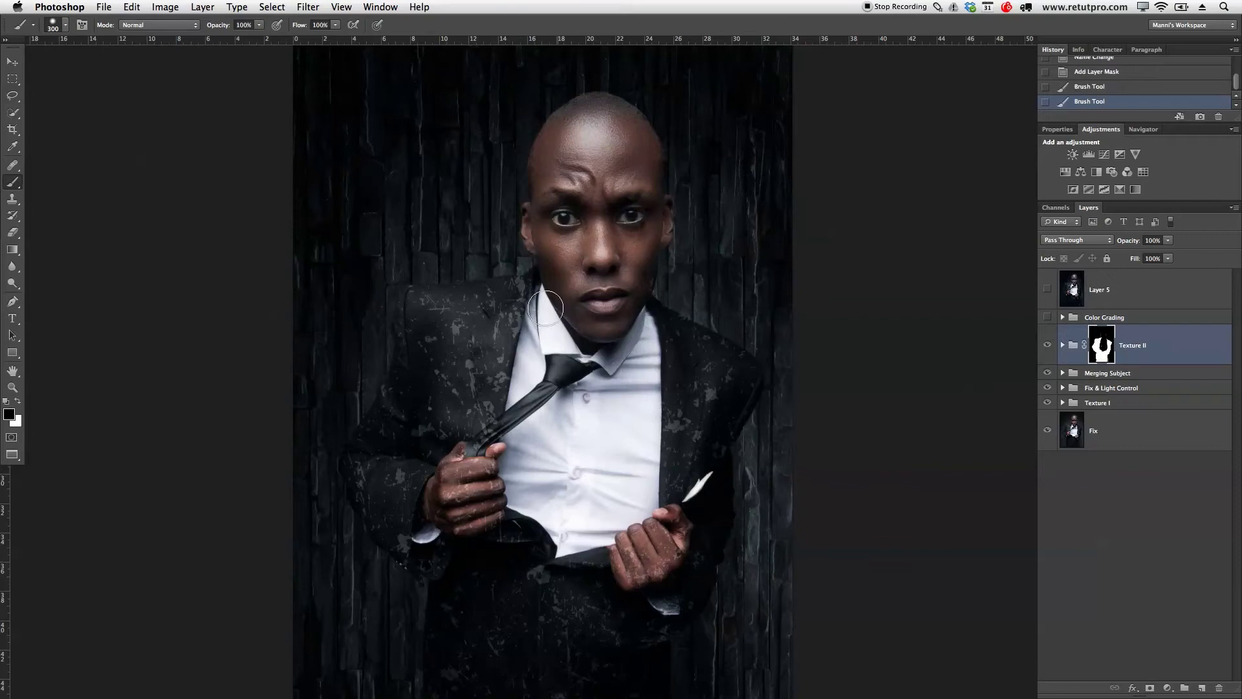
Hide the texture on both fists, the left cuff and the waist between the hands.
mouse_move(620, 545)
left_mouse_down()
mouse_move(658, 548)
mouse_move(637, 548)
mouse_move(634, 565)
mouse_move(627, 544)
mouse_move(634, 574)
mouse_move(664, 561)
mouse_move(667, 520)
mouse_move(684, 546)
mouse_move(657, 563)
left_mouse_up()
mouse_move(472, 473)
left_mouse_down()
mouse_move(444, 520)
mouse_move(493, 499)
mouse_move(484, 521)
mouse_move(488, 485)
mouse_move(467, 498)
mouse_move(470, 476)
mouse_move(517, 417)
left_mouse_up()
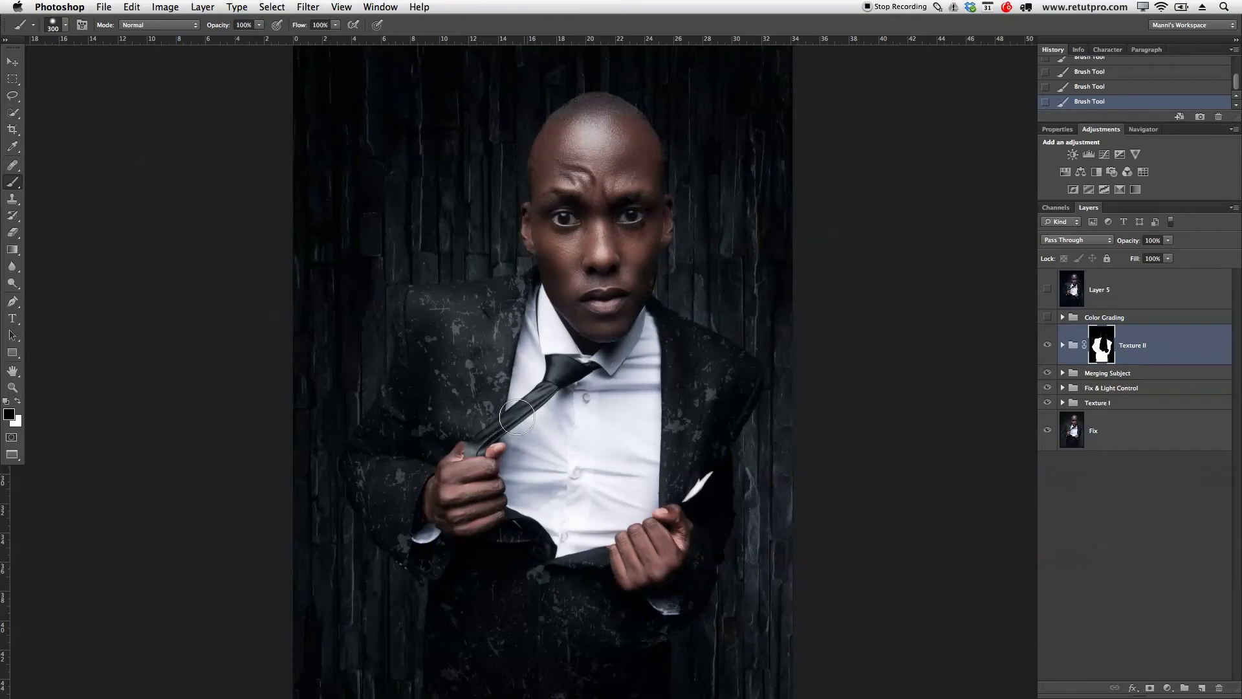
mouse_move(451, 478)
left_mouse_down()
mouse_move(425, 522)
mouse_move(451, 533)
mouse_move(430, 565)
left_mouse_up()
mouse_move(504, 530)
left_mouse_down()
mouse_move(548, 528)
mouse_move(553, 551)
mouse_move(635, 554)
mouse_move(681, 590)
left_mouse_up()
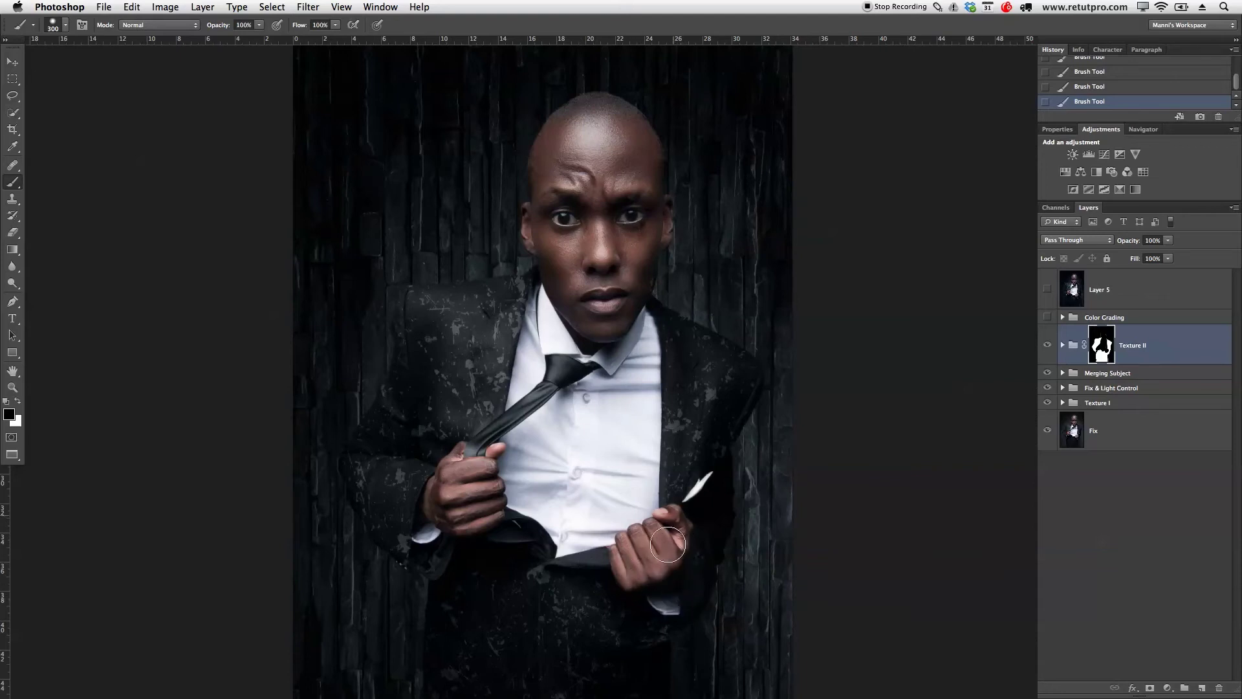
Zoom in on the face and switch the brush to white to restore texture.
key("z")
left_click_drag(527, 283, 591, 269)
key("b")
key("x")
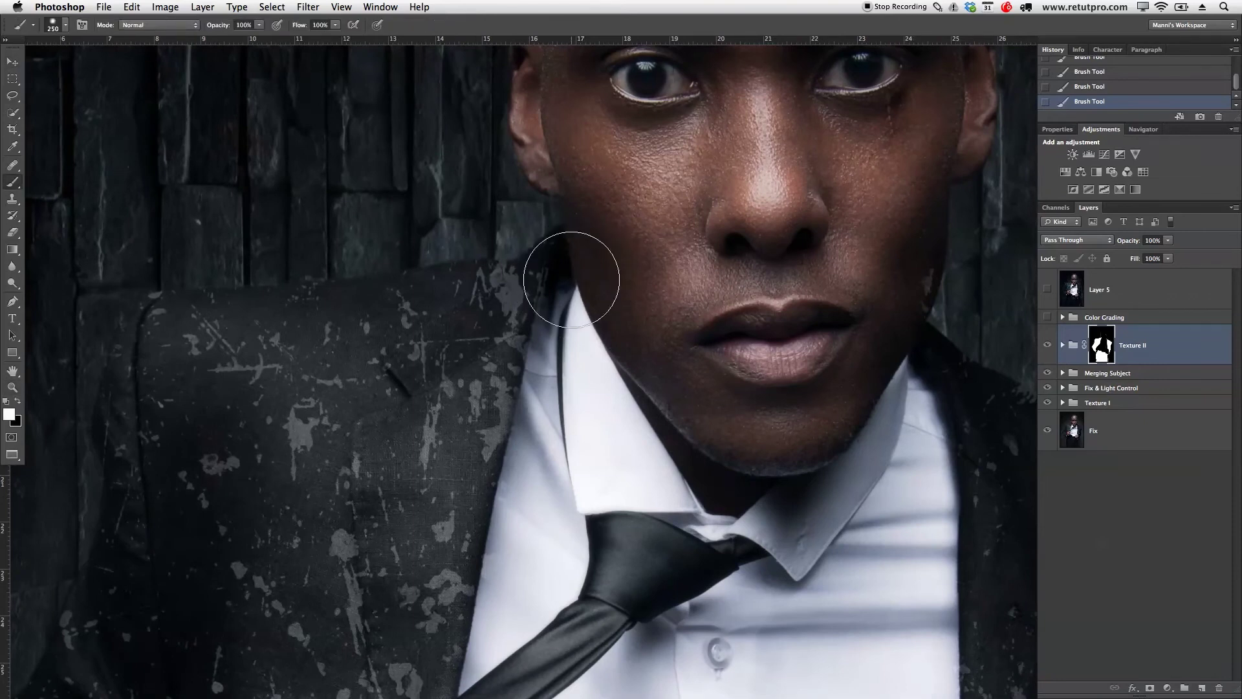
With a smaller brush, restore texture along the tie's edge and the lapel fold.
key("bracketleft")
key("bracketleft")
key("bracketleft")
key("bracketleft")
key("bracketleft")
key("bracketleft")
left_click_drag(458, 634, 487, 220)
mouse_move(487, 319)
left_mouse_down()
mouse_move(397, 402)
mouse_move(357, 407)
mouse_move(405, 240)
left_mouse_up()
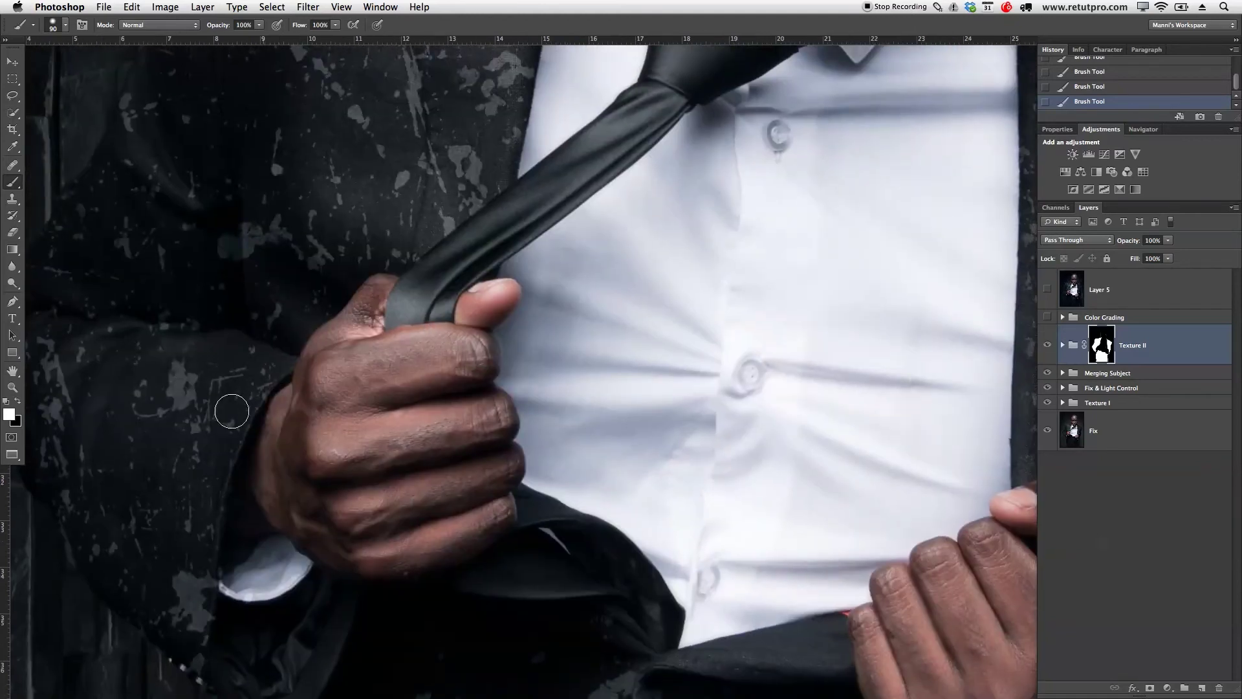
left_click_drag(324, 663, 320, 405)
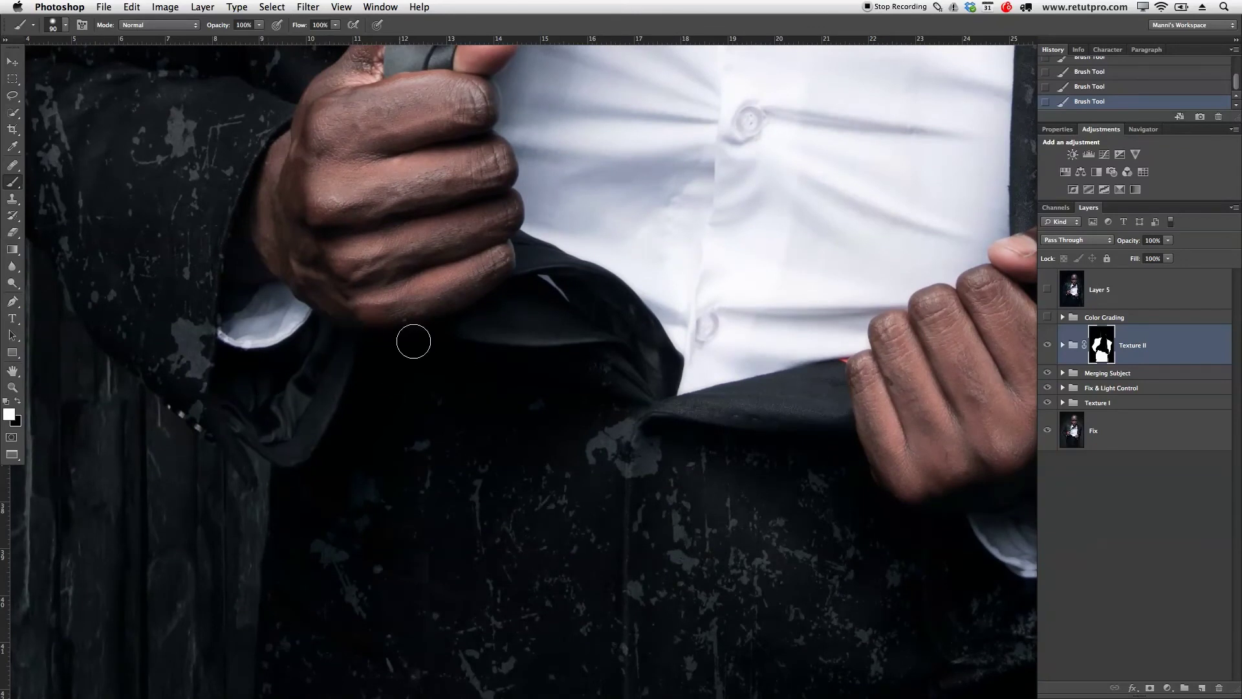
left_click_drag(602, 372, 655, 424)
Reveal texture along the jacket edge by the right hand and hide flecks below the cuff.
key("x")
key("x")
left_click_drag(748, 426, 443, 368)
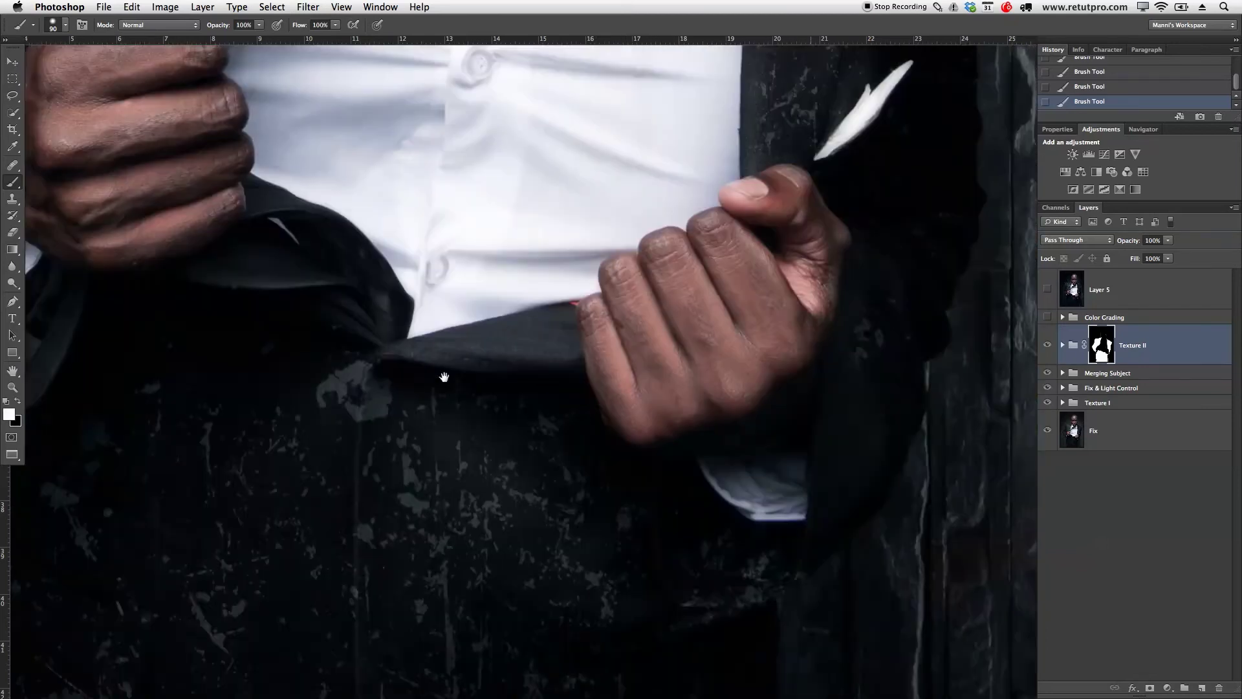
left_click_drag(755, 316, 735, 450)
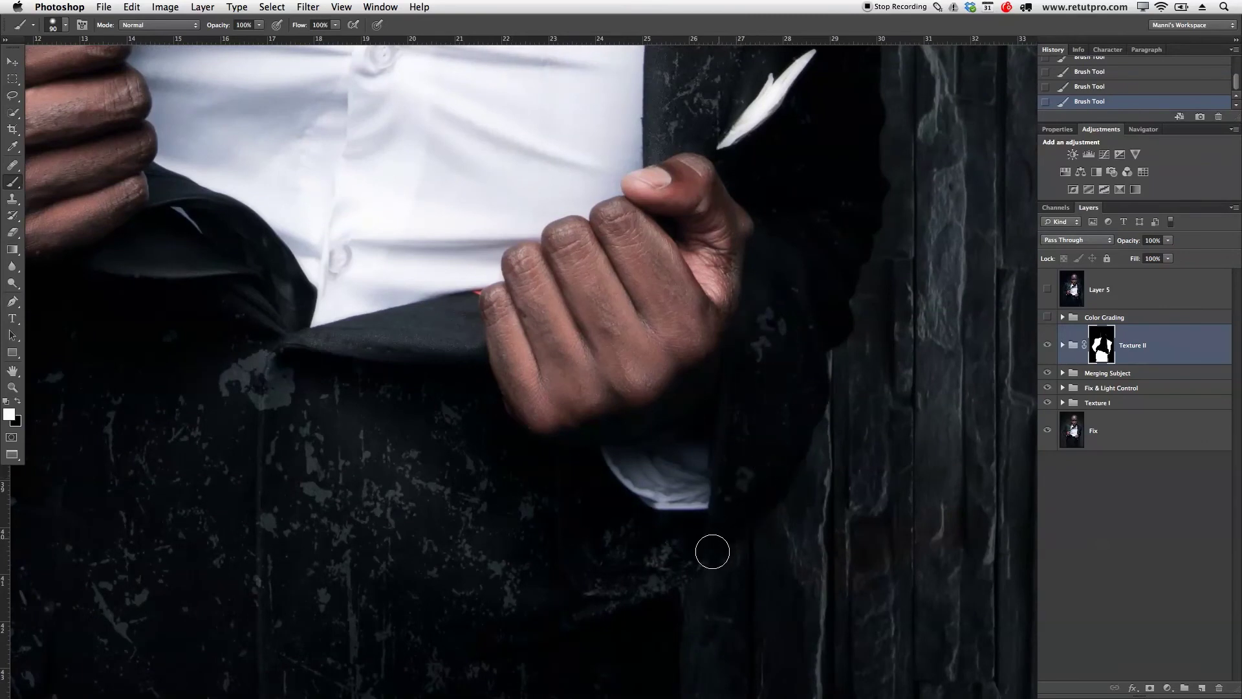
key("x")
mouse_move(605, 568)
left_mouse_down()
mouse_move(622, 533)
mouse_move(630, 546)
mouse_move(589, 581)
mouse_move(658, 576)
mouse_move(668, 533)
left_mouse_up()
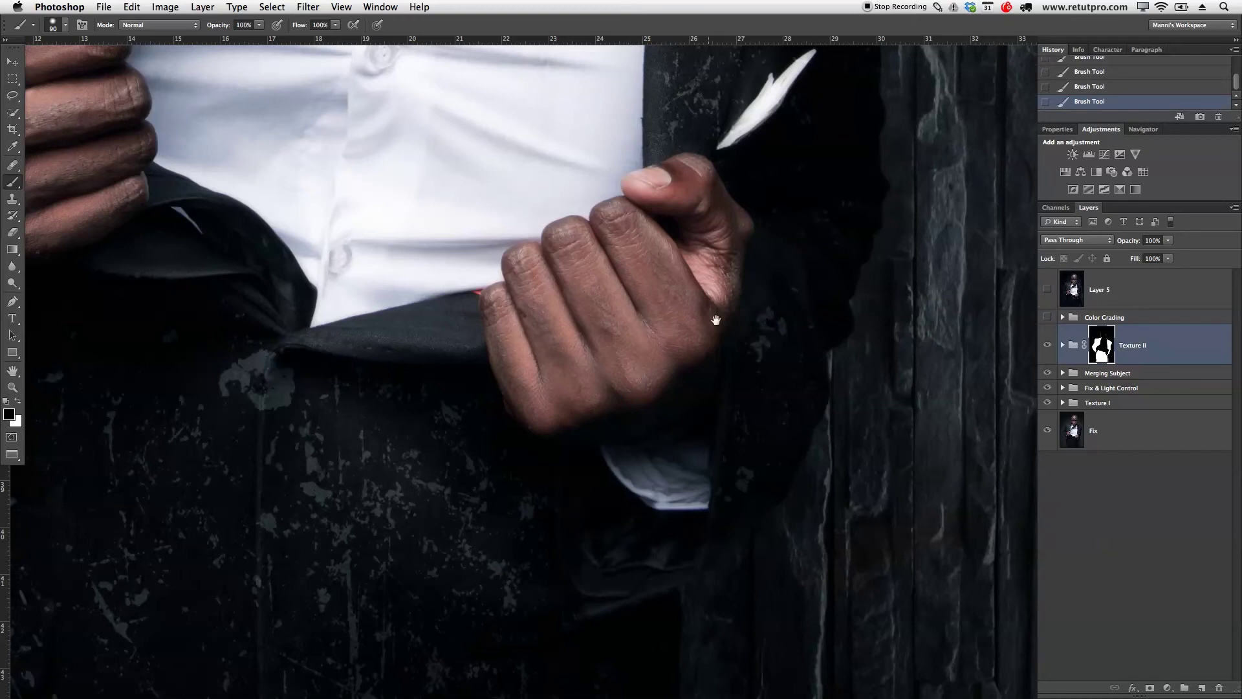
Review the tie and collar area, then zoom out to see nearly the whole portrait.
scroll(716, 319, "up", 6)
scroll(715, 319, "right", 2)
key("x")
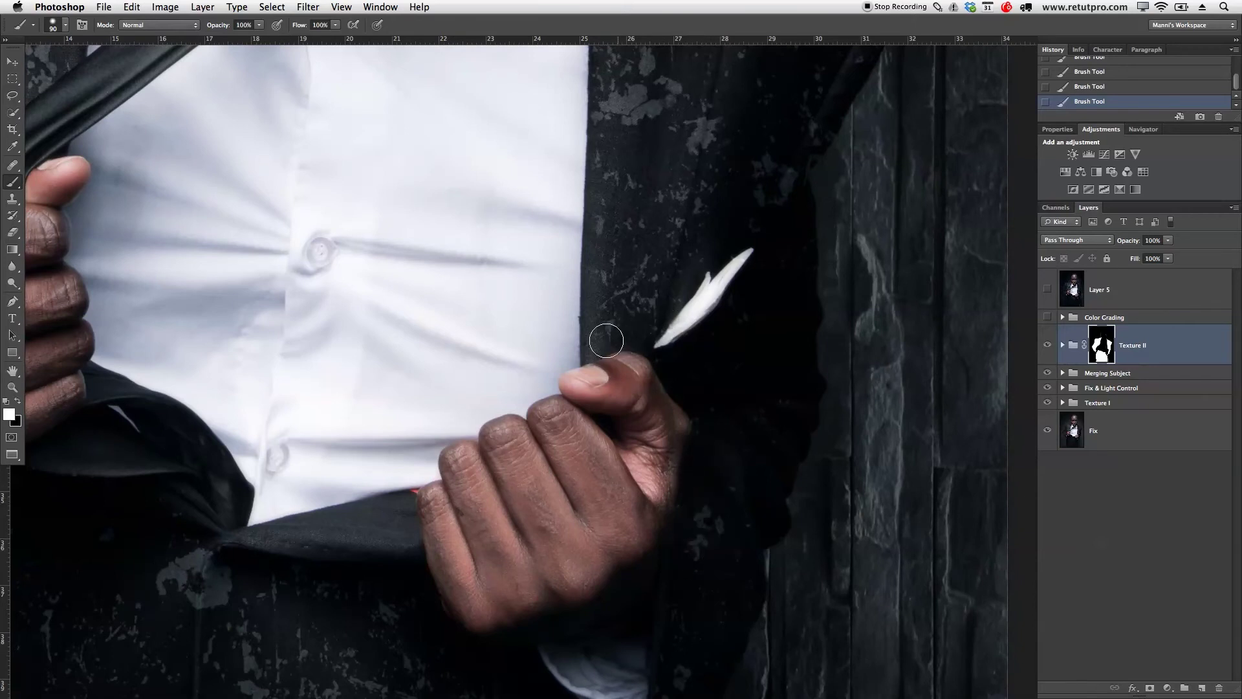
left_click_drag(669, 180, 667, 423)
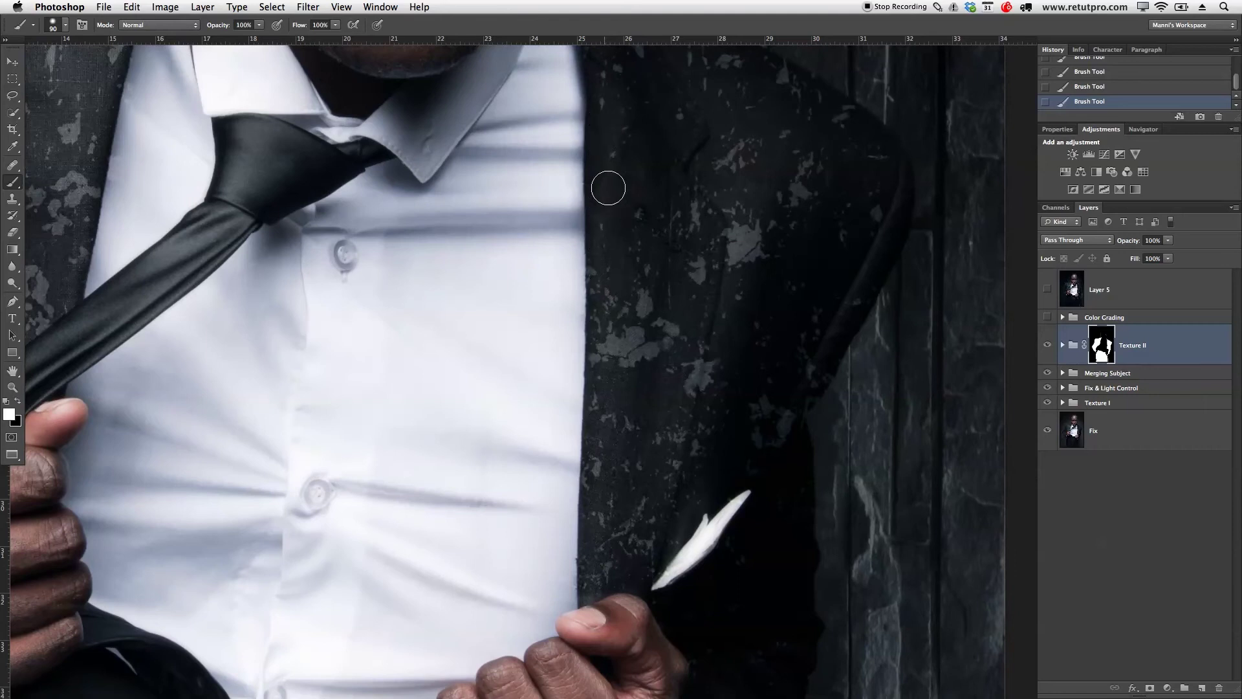
left_click_drag(684, 328, 697, 503)
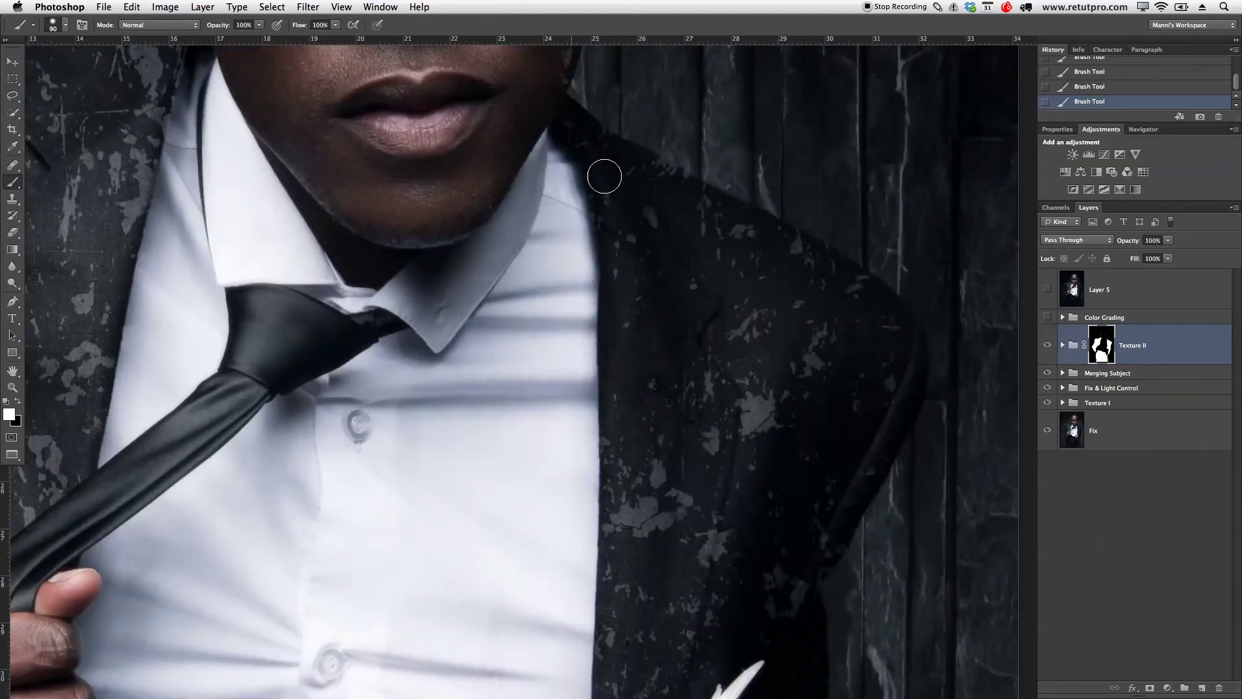
left_click_drag(653, 408, 565, 438)
left_click_drag(586, 344, 599, 368)
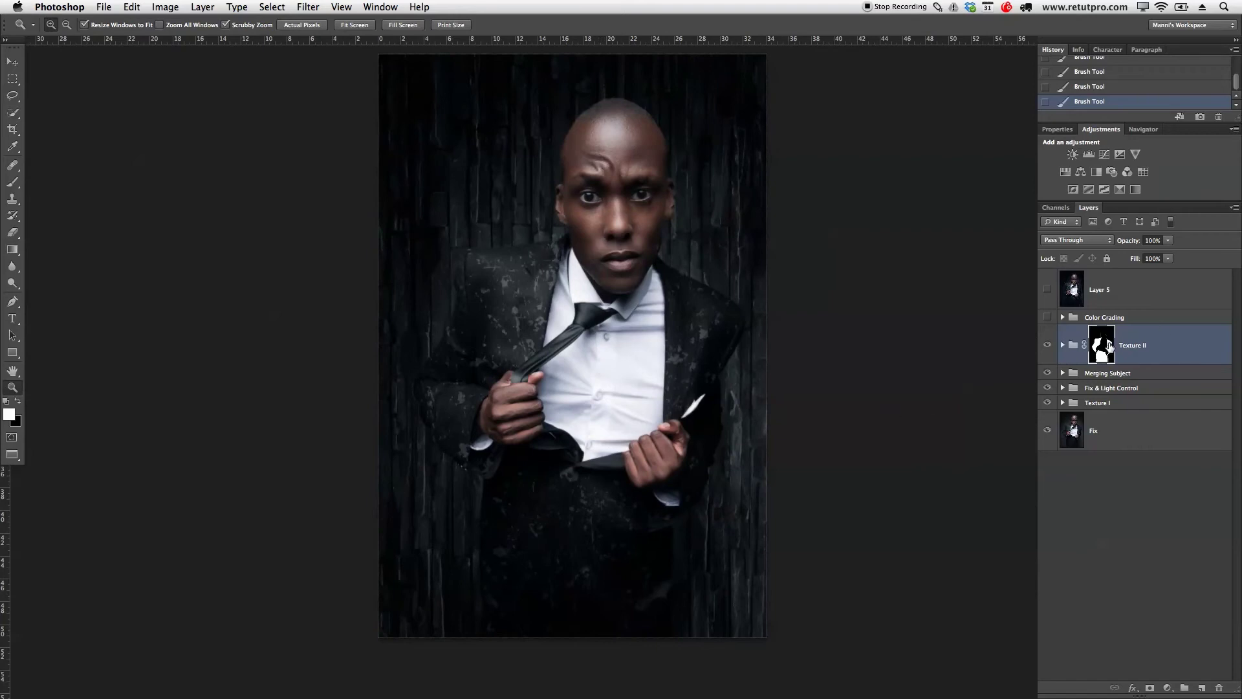
Expand the Texture II group and add a Curves adjustment directly above its texture layer.
left_click(1062, 345)
left_click(1133, 399)
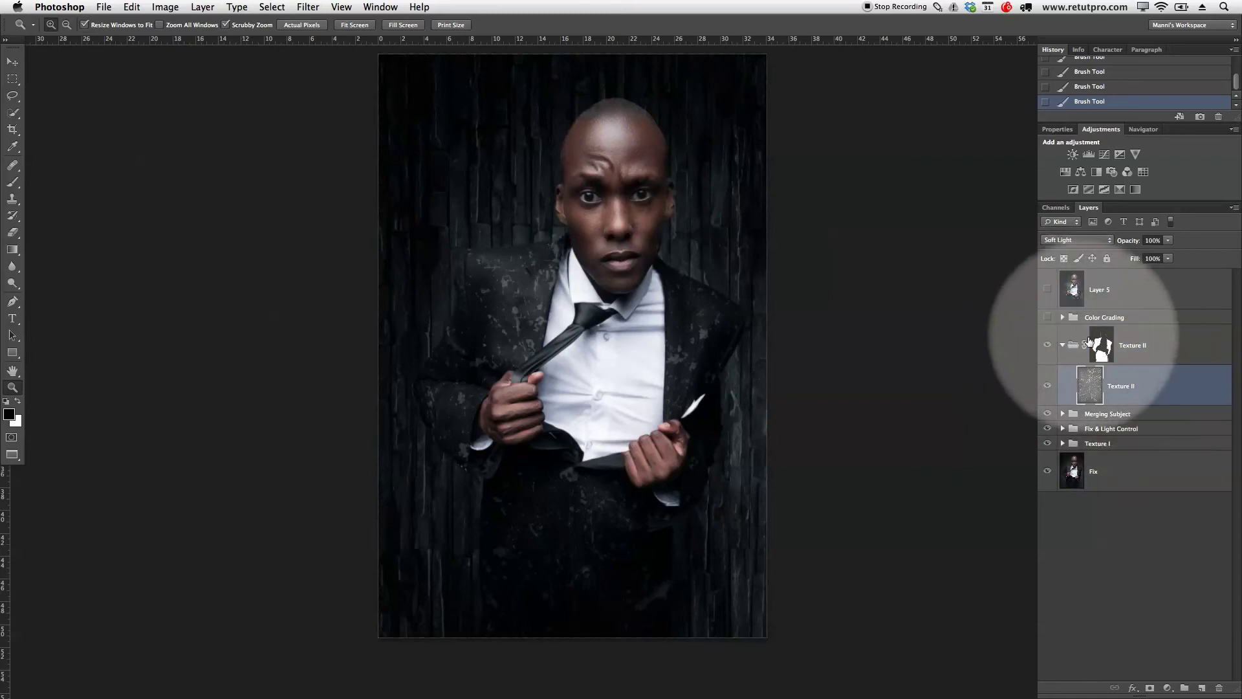
left_click(1105, 393)
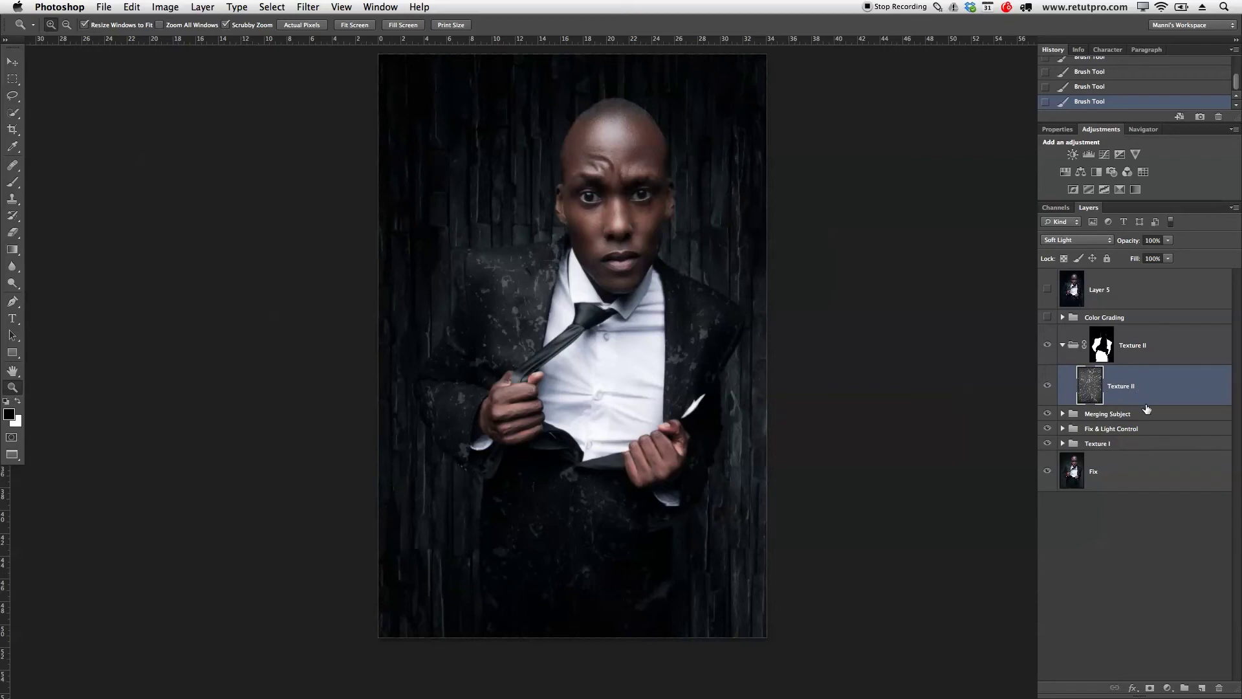
left_click(1105, 158)
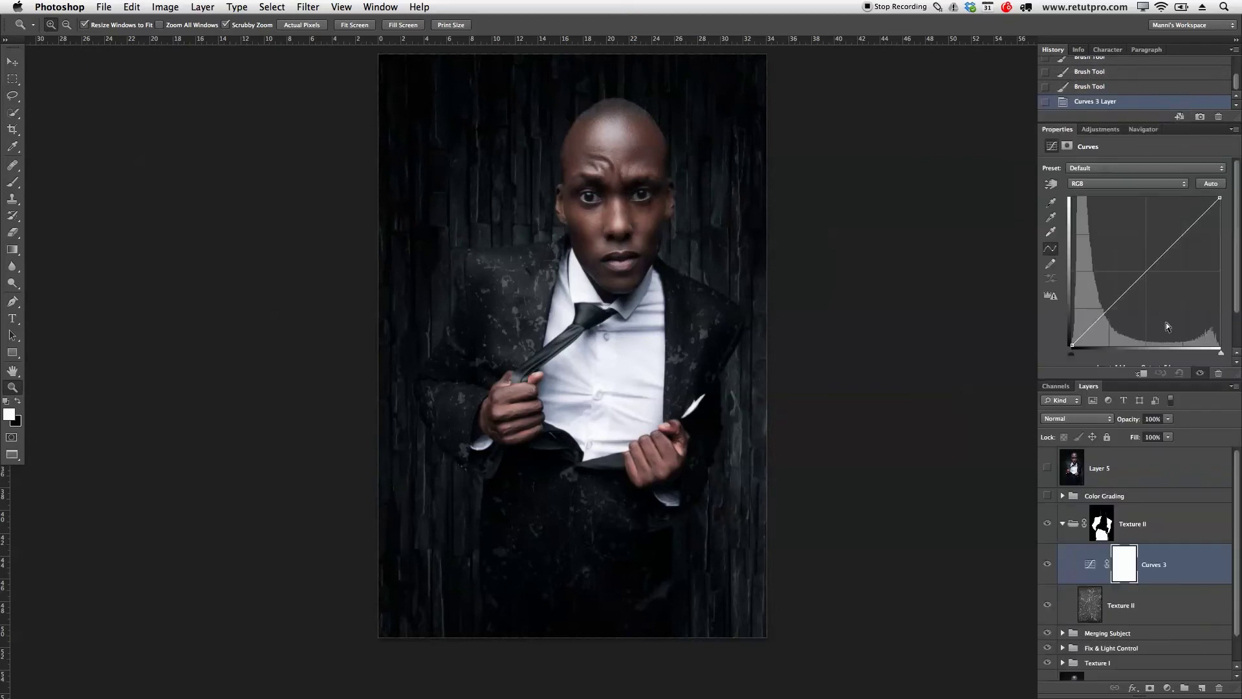
Clip Curves 3 to the Texture II layer with an Alt-click.
left_click(1135, 562)
left_click(1120, 587)
key("alt")
left_click(1095, 580, "alt")
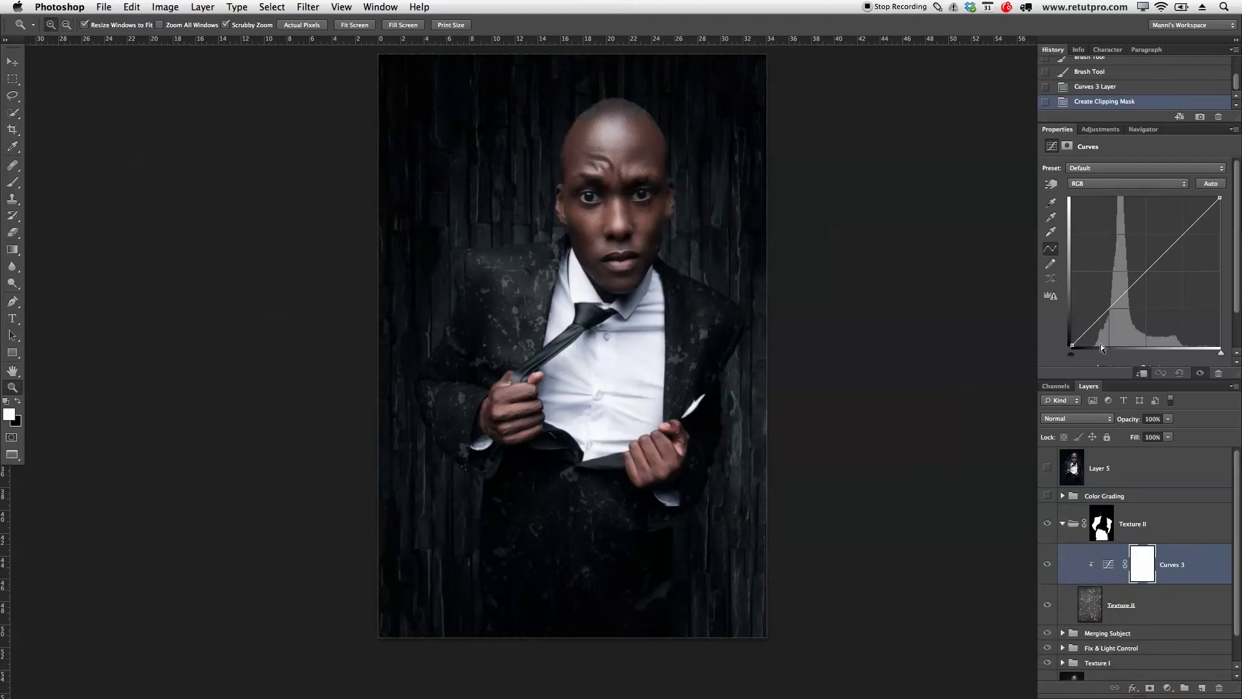
Add and drag curve points into an S-shape to deepen the suit's grunge contrast.
left_click_drag(1103, 315, 1182, 221)
left_click_drag(1109, 297, 1107, 313)
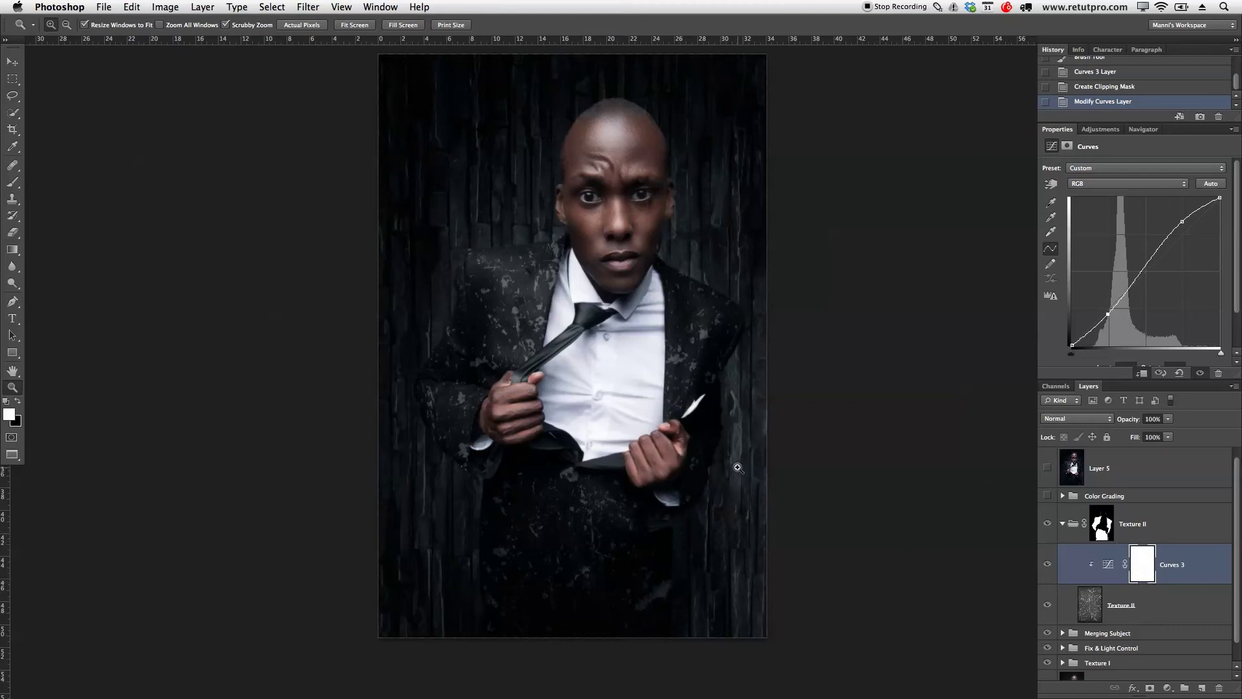
left_click_drag(673, 283, 672, 304)
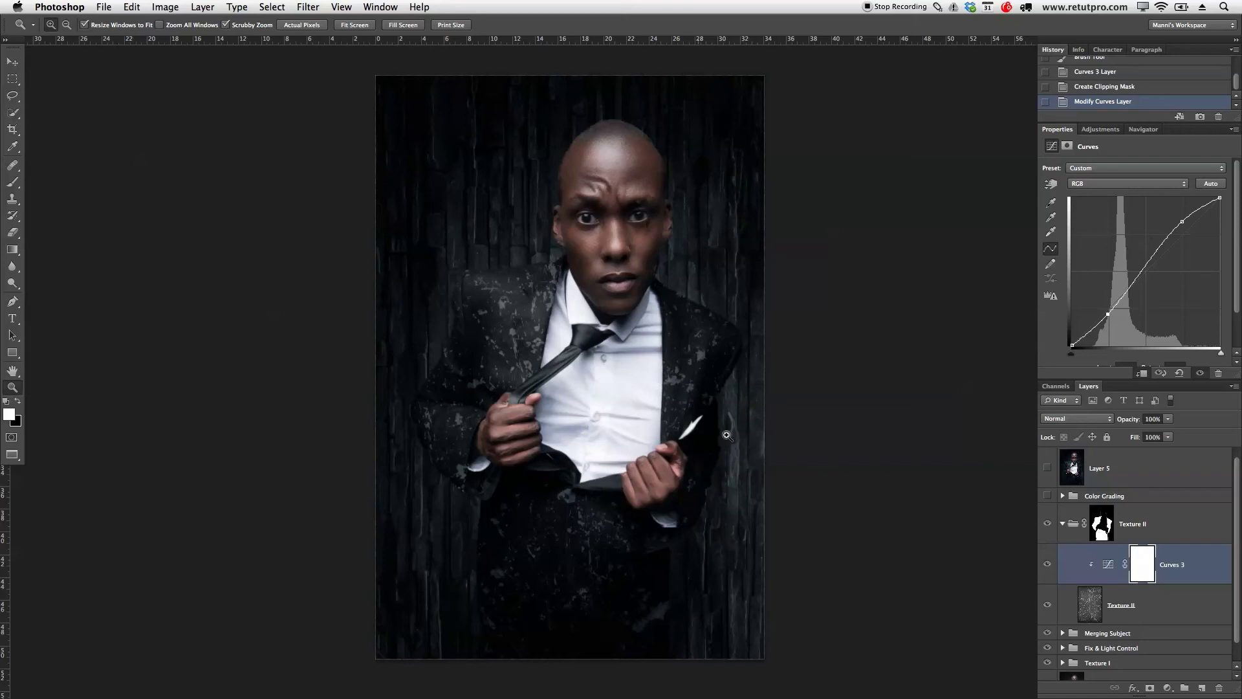
Collapse Texture II and toggle Layer 5 several times to compare, ending with it hidden.
left_click(1062, 523)
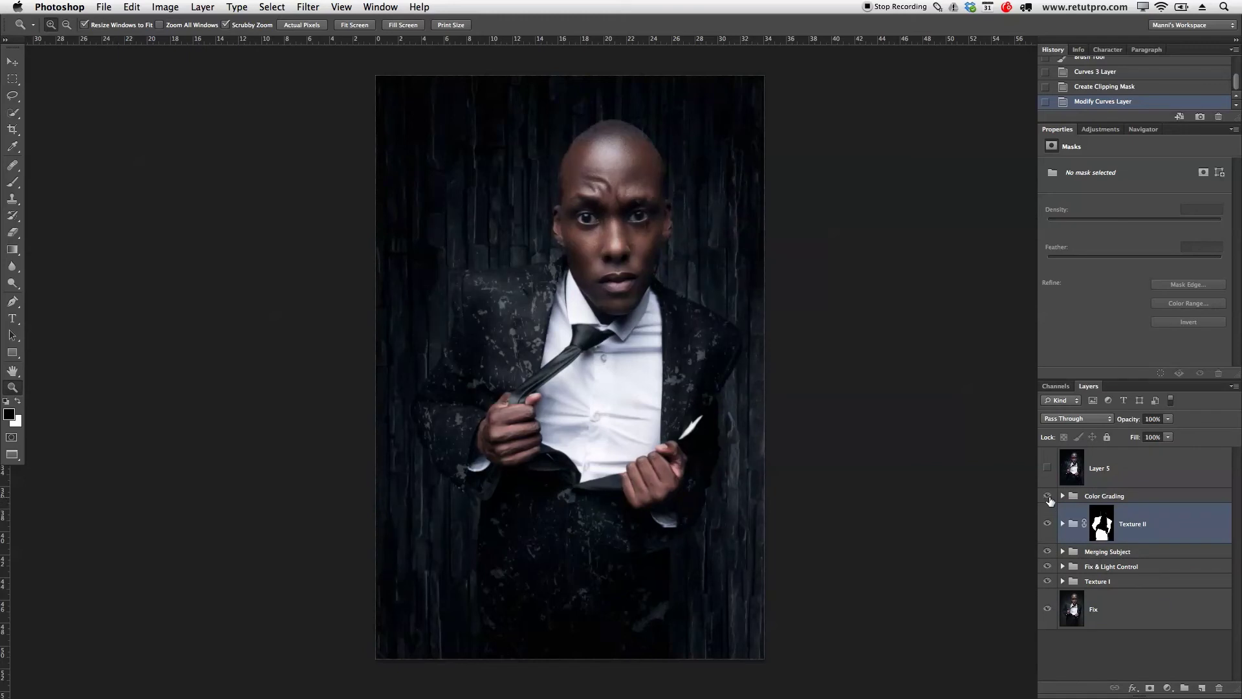
left_click(1047, 467)
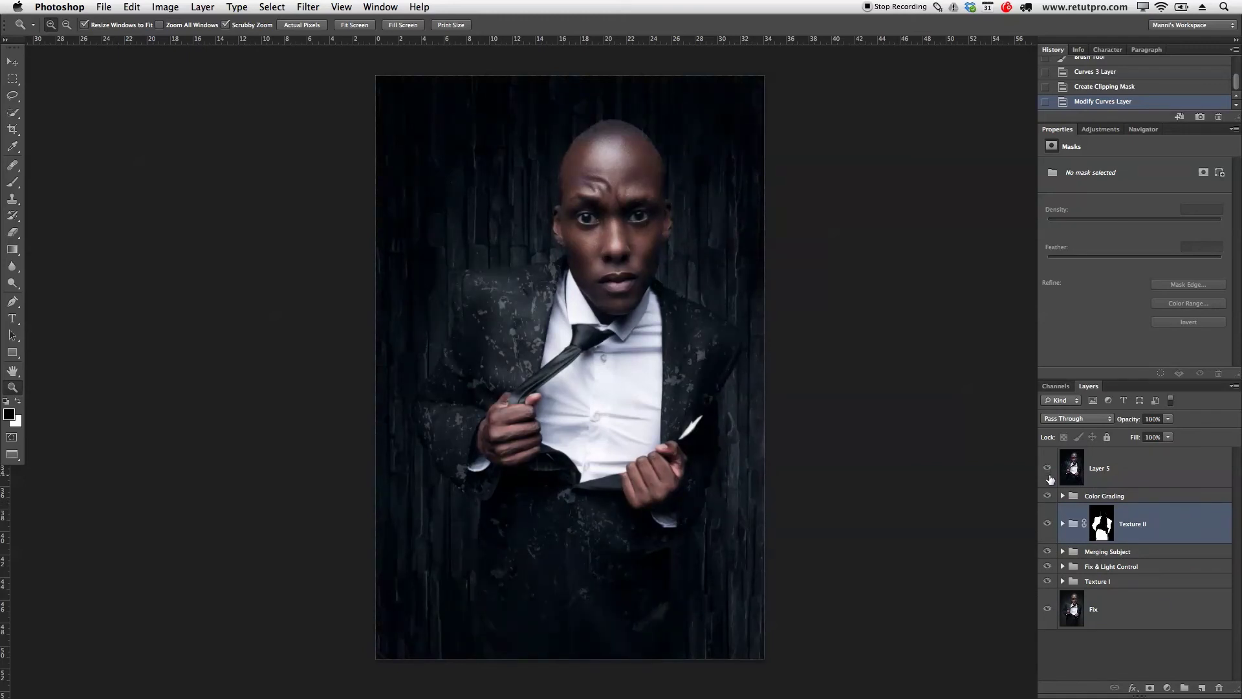
left_click(1048, 469)
left_click(1047, 468)
left_click(1048, 468)
left_click(1047, 468)
left_click(1048, 468)
left_click(1048, 468)
Zoom in on the face and select the Texture II group mask for brush painting.
left_click(668, 209)
left_click_drag(668, 209, 713, 211)
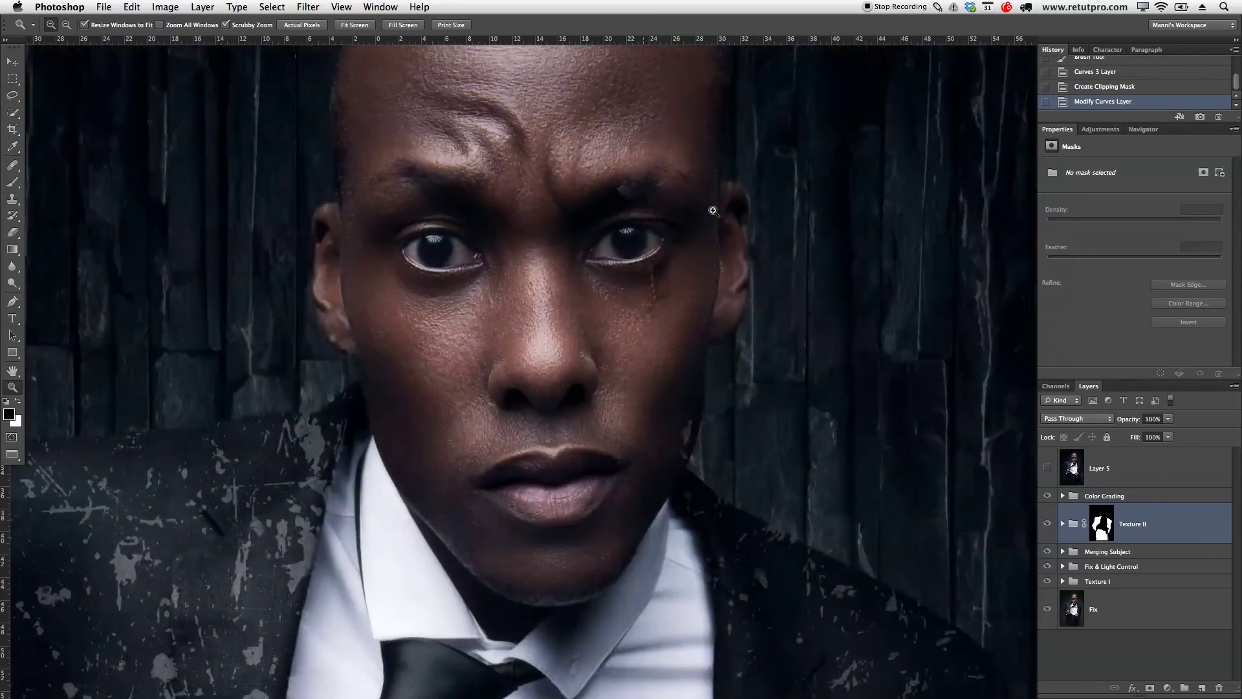
left_click(1091, 529)
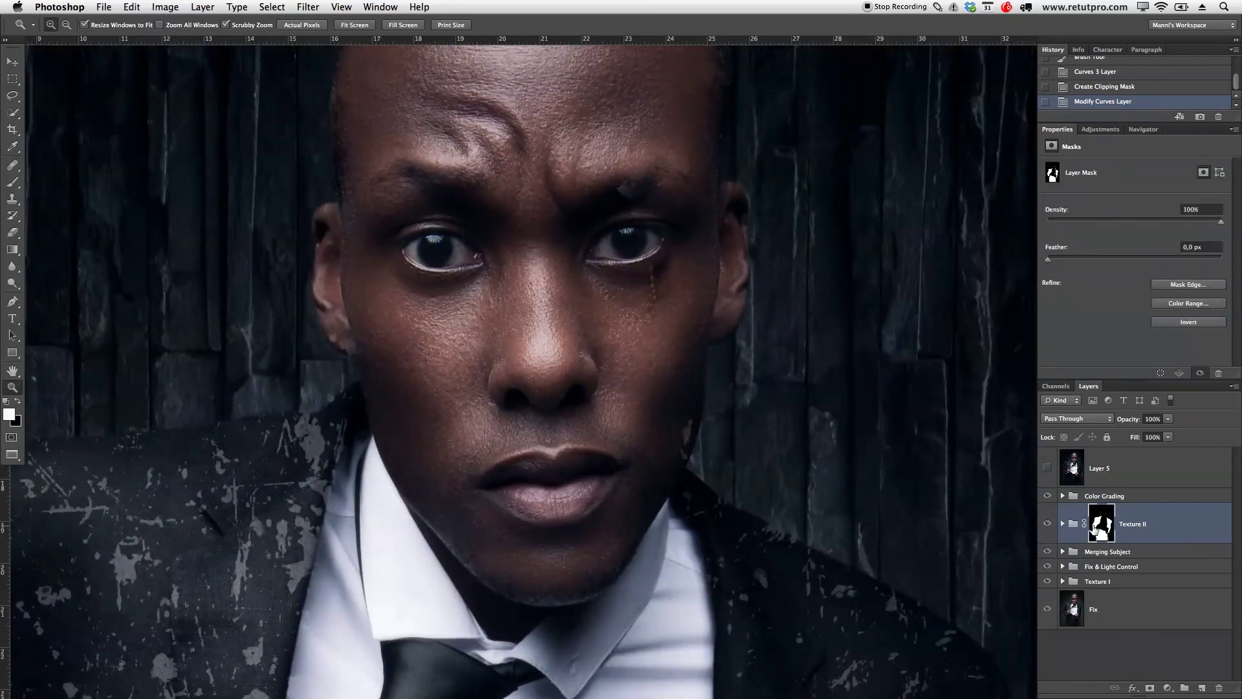
key("b")
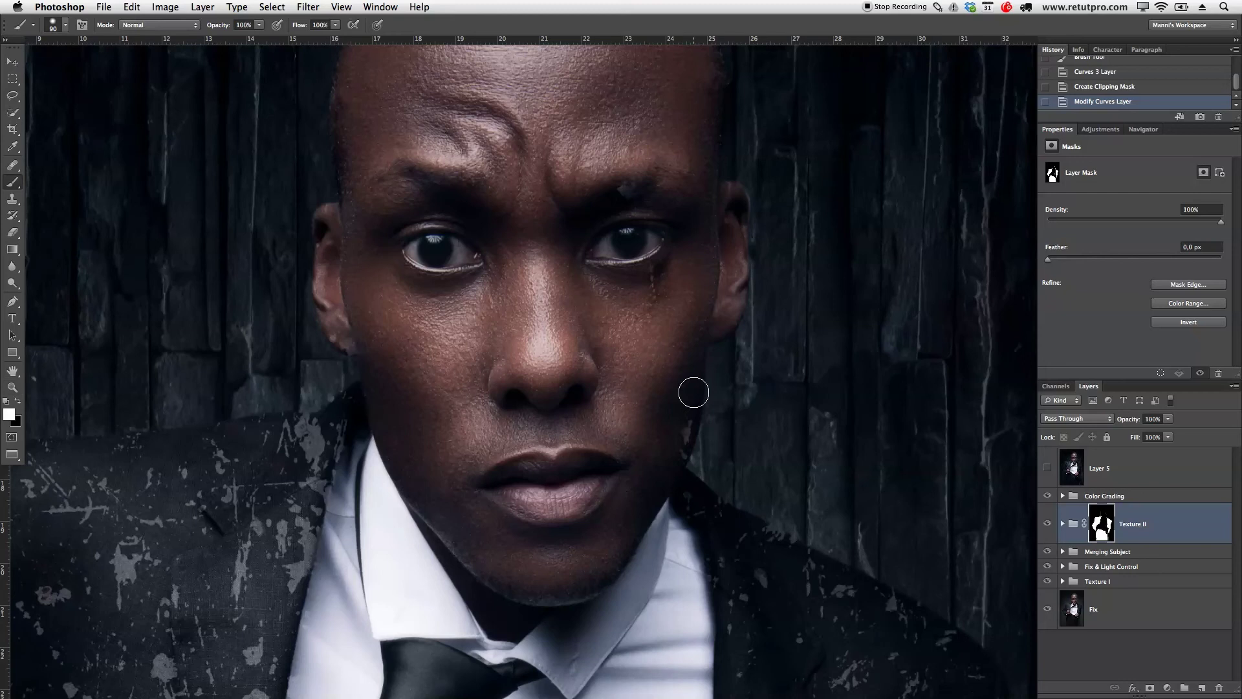
mouse_move(646, 201)
left_mouse_down()
mouse_move(638, 250)
mouse_move(615, 200)
mouse_move(643, 269)
mouse_move(661, 193)
mouse_move(596, 343)
mouse_move(656, 349)
left_mouse_up()
Paint black over the cheek, brow and head edges to erase stray texture specks.
key("x")
left_click_drag(662, 440, 680, 439)
key("space")
left_click_drag(766, 110, 744, 329)
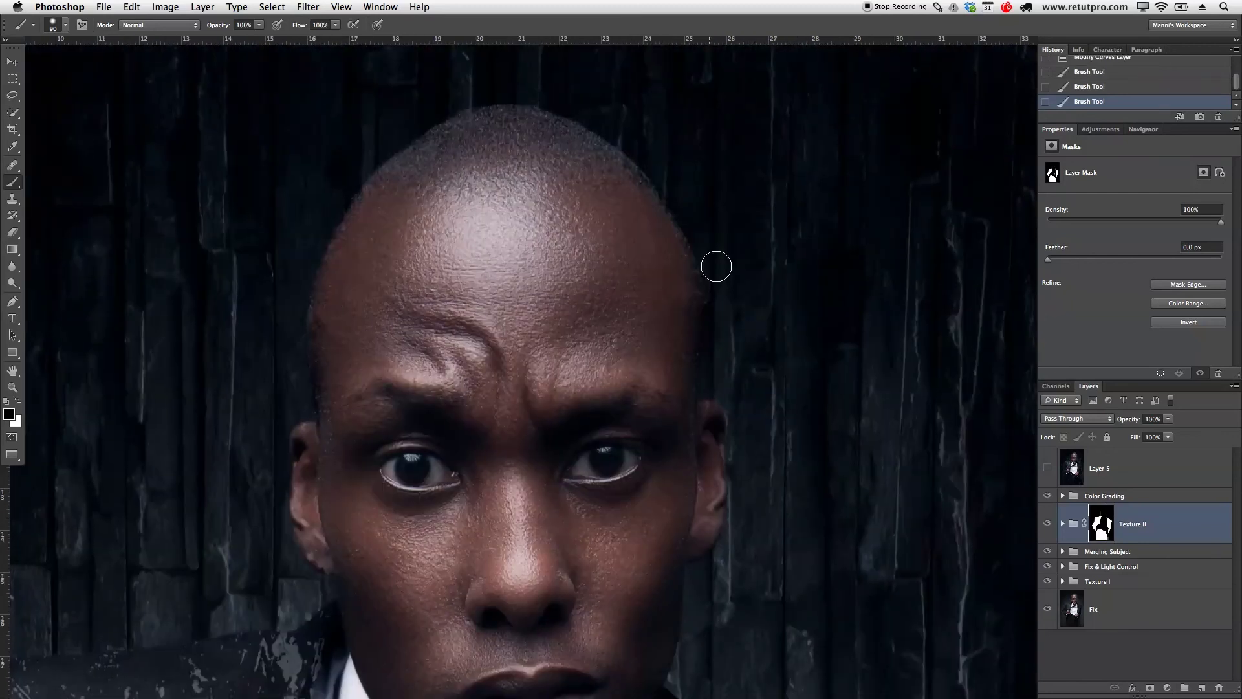
left_click_drag(313, 401, 304, 443)
key("z")
left_click_drag(517, 517, 573, 238)
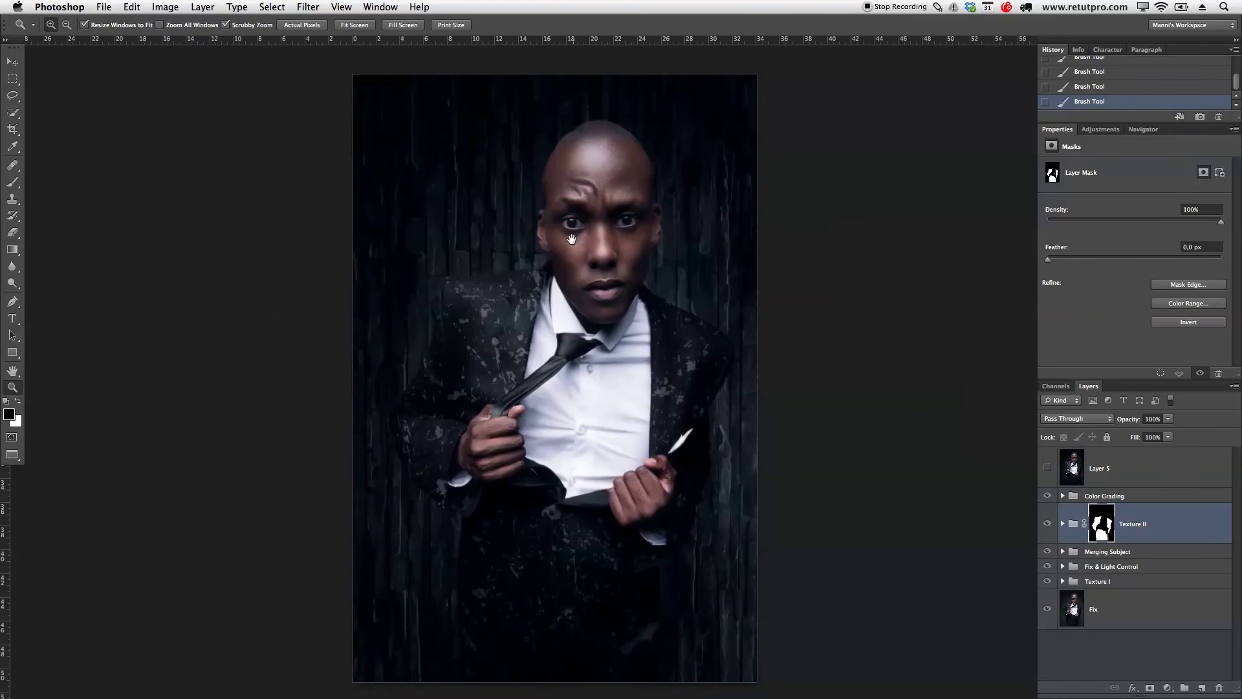
Lower the opacity of the Texture II layer inside its group.
left_click(1062, 523)
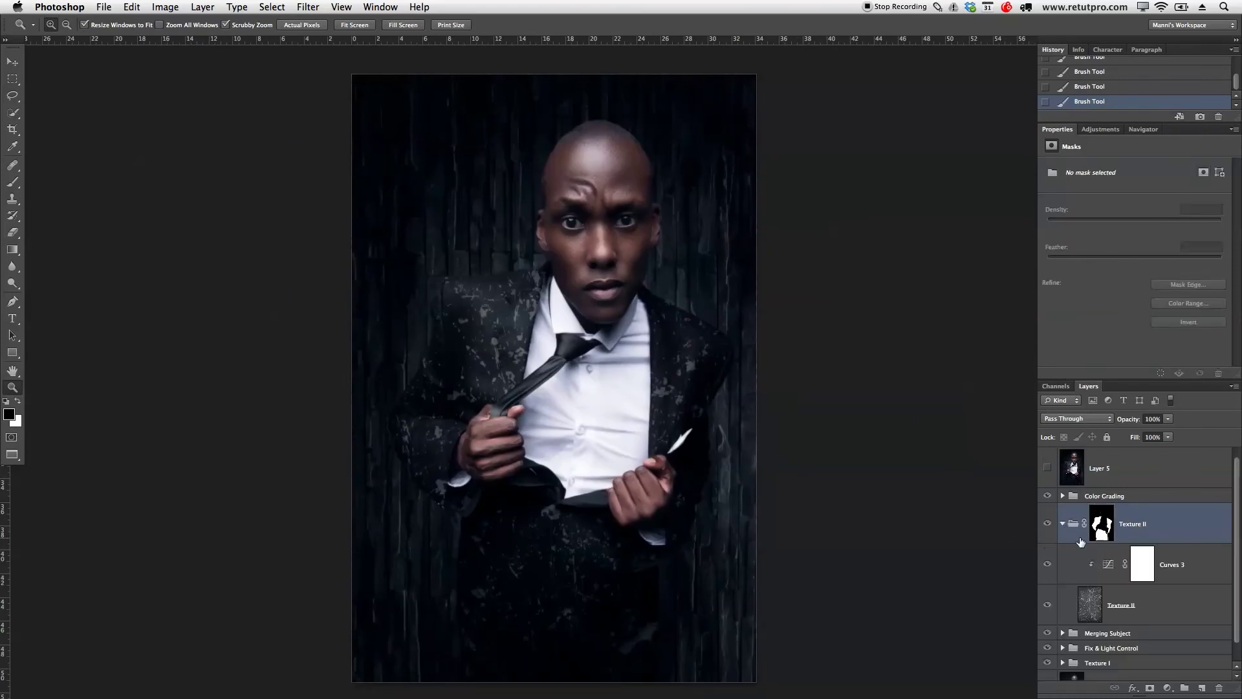
left_click(1108, 605)
left_click_drag(1133, 424, 1219, 426)
Expand the Texture I group and set its texture layer's opacity to 88%.
scroll(1061, 460, "down", 2)
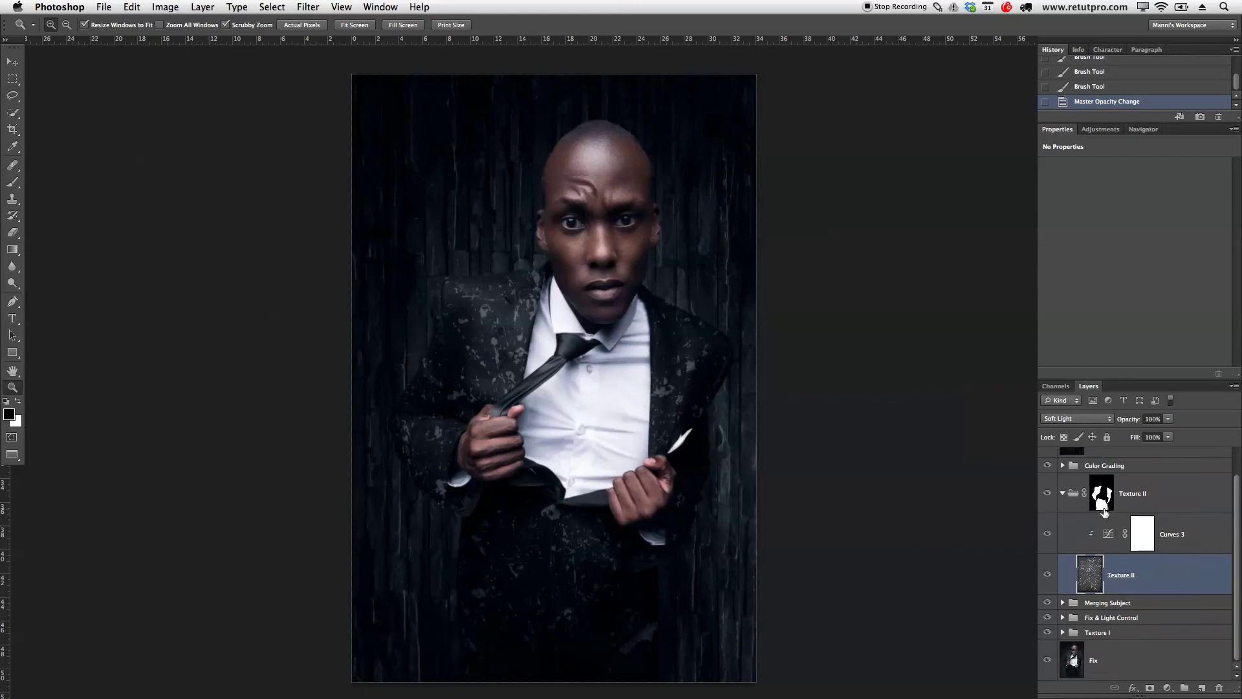
left_click(1062, 493)
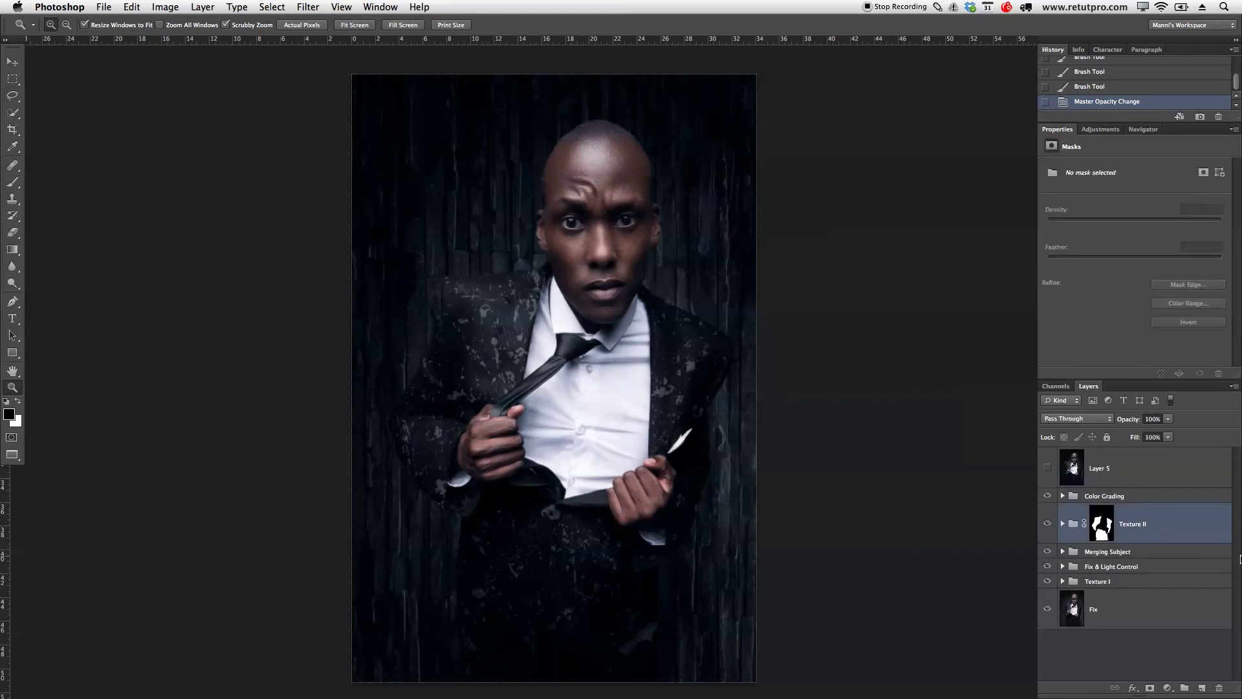
left_click(1062, 581)
scroll(1144, 621, "down", 1)
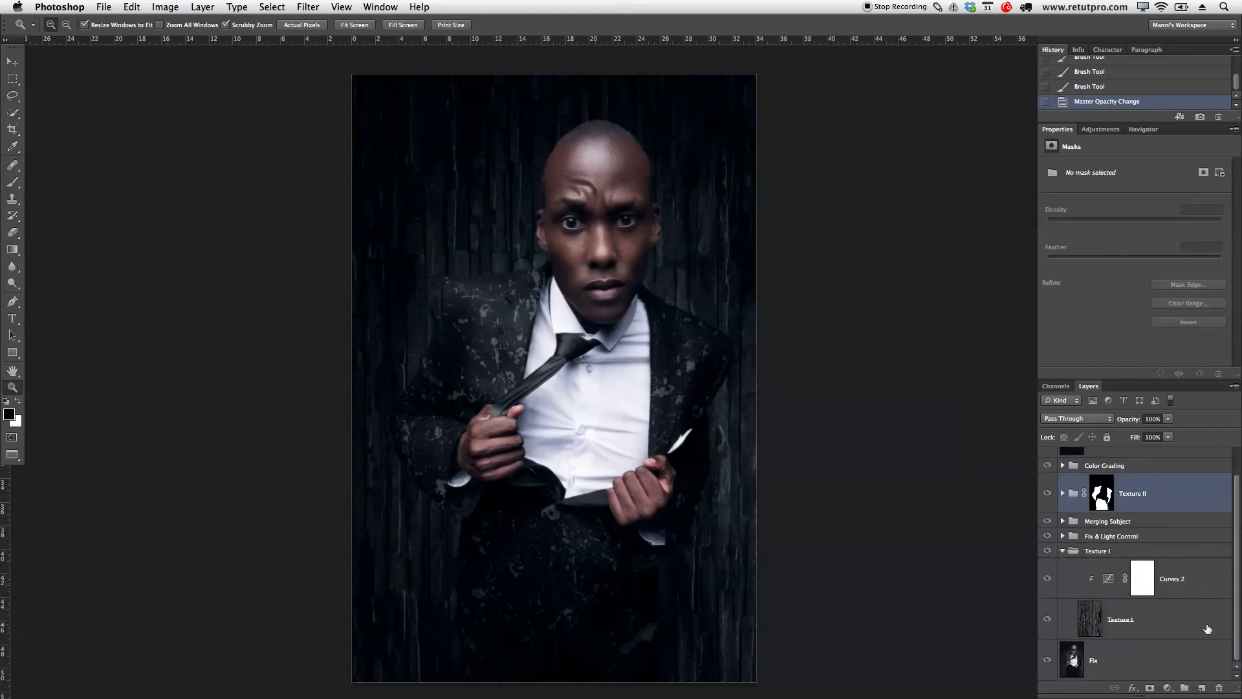
left_click(1143, 629)
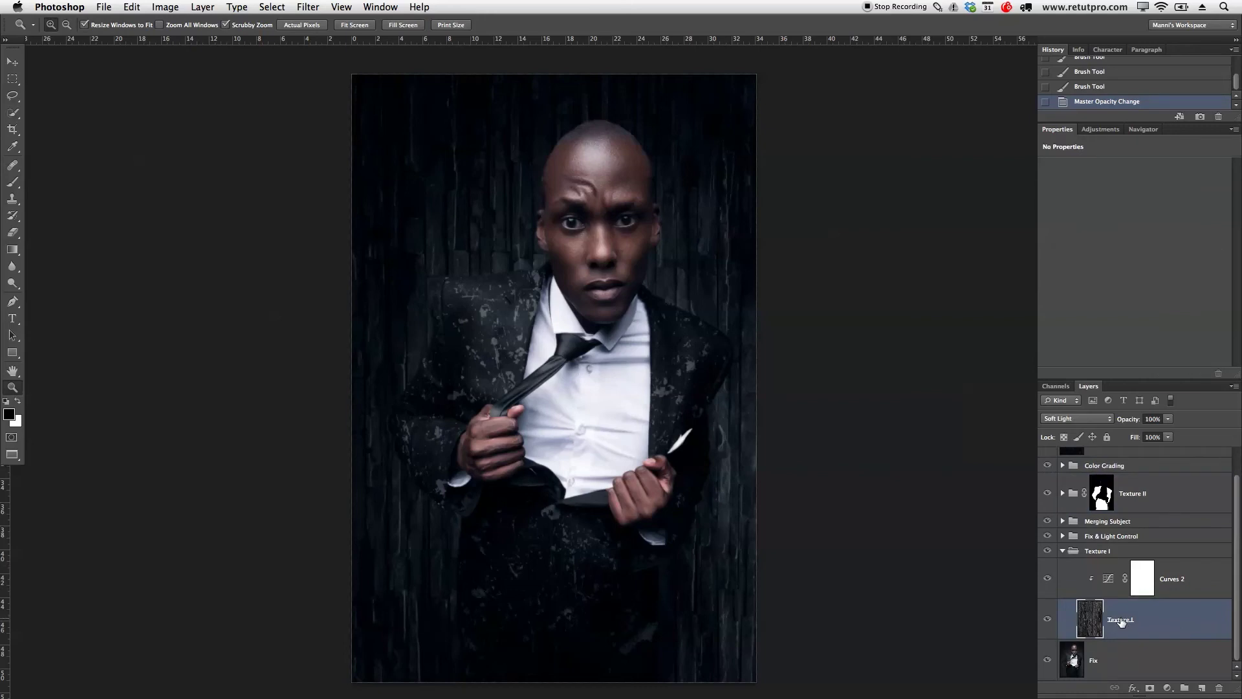
mouse_move(1128, 420)
left_mouse_down()
mouse_move(1109, 424)
mouse_move(1119, 426)
left_mouse_up()
Duplicate the Texture II layer, move the copy into Texture I, and duplicate it again.
left_click(1063, 494)
left_click(1201, 560)
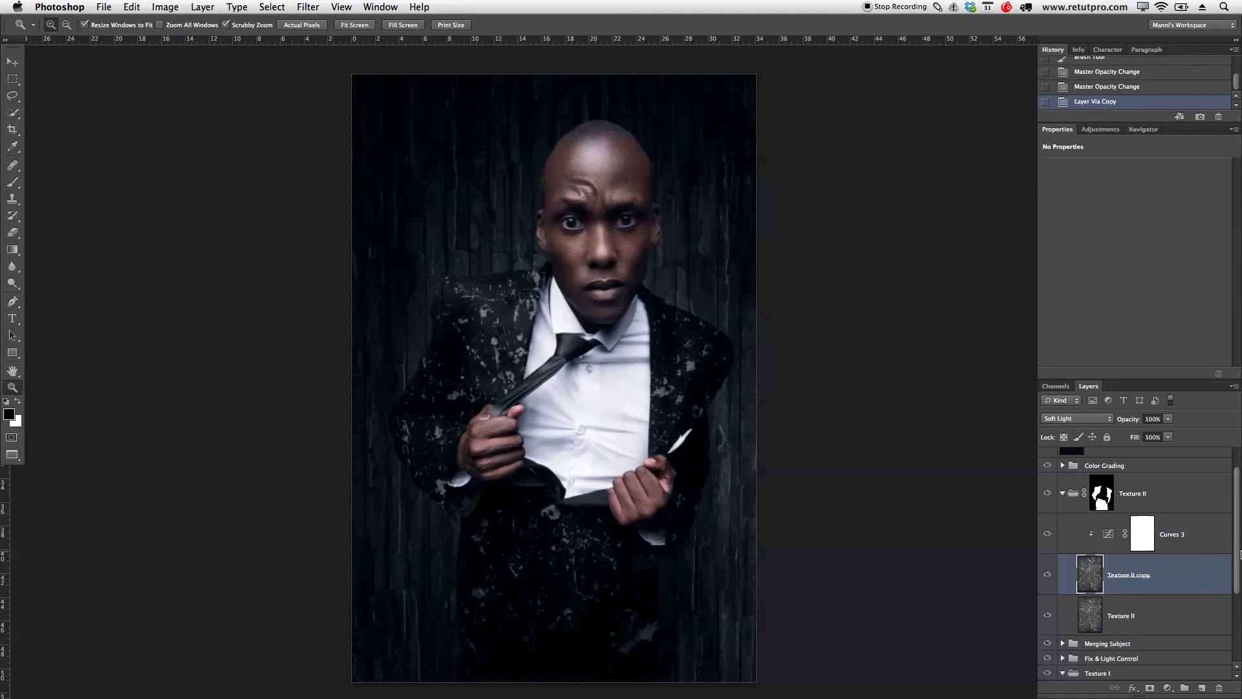
key("ctrl+j")
scroll(1240, 634, "down", 3)
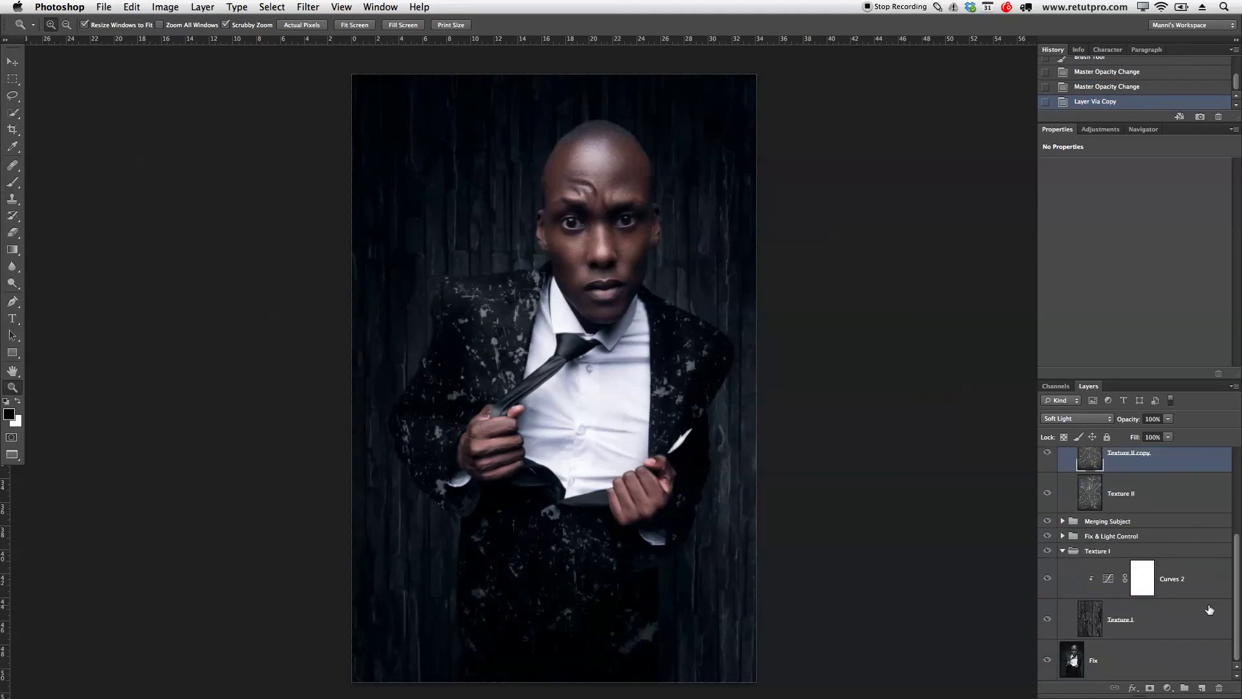
left_click_drag(1093, 463, 1103, 603)
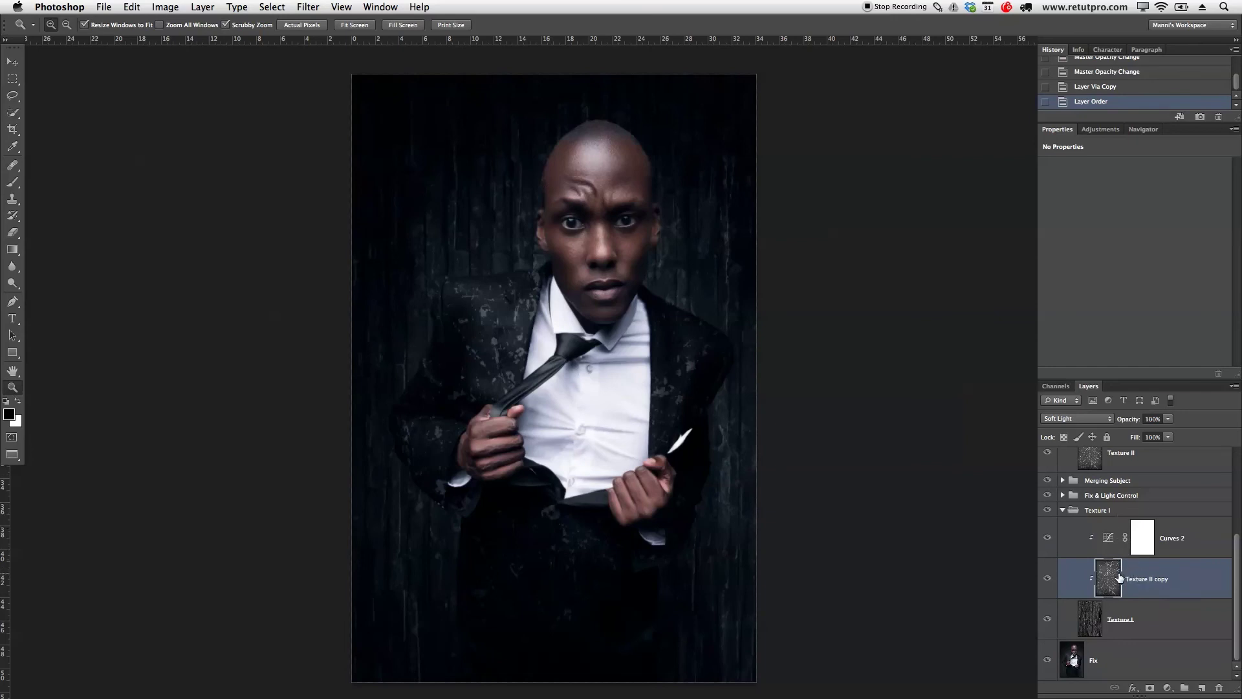
key("ctrl+j")
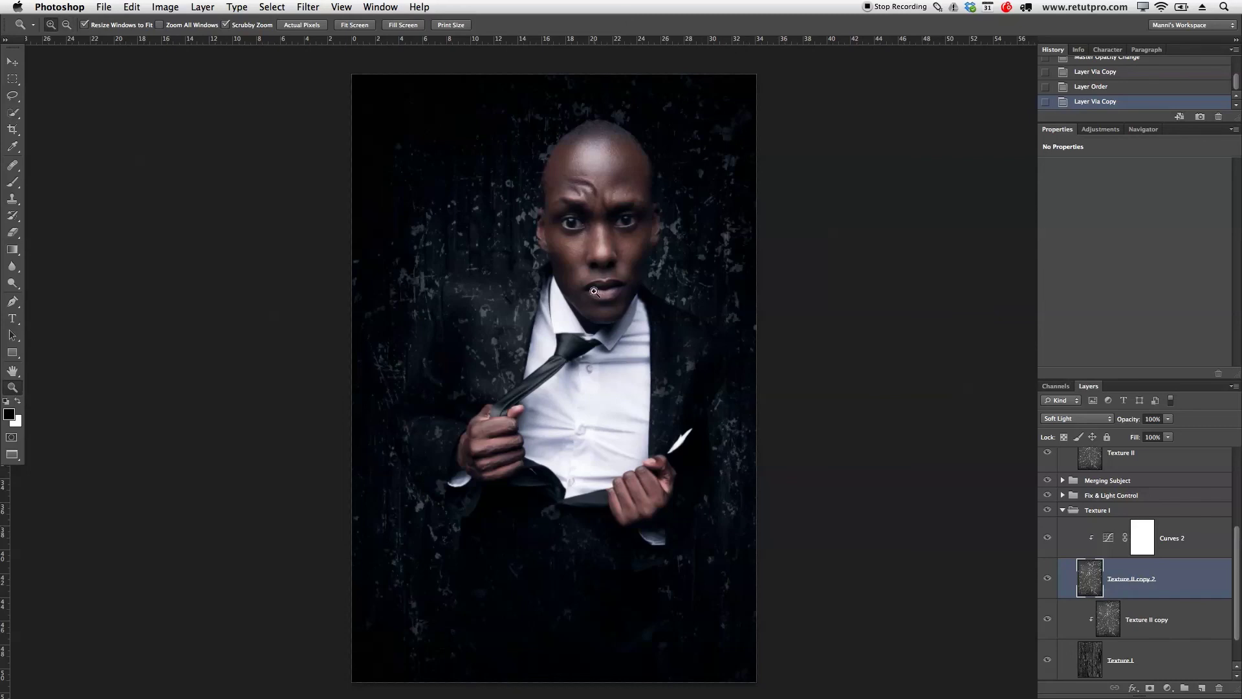
Inspect the doubled texture, delete both copies, and re-clip Curves 2 to Texture I.
left_click_drag(650, 282, 638, 282)
left_click(426, 200)
left_click_drag(426, 200, 415, 200)
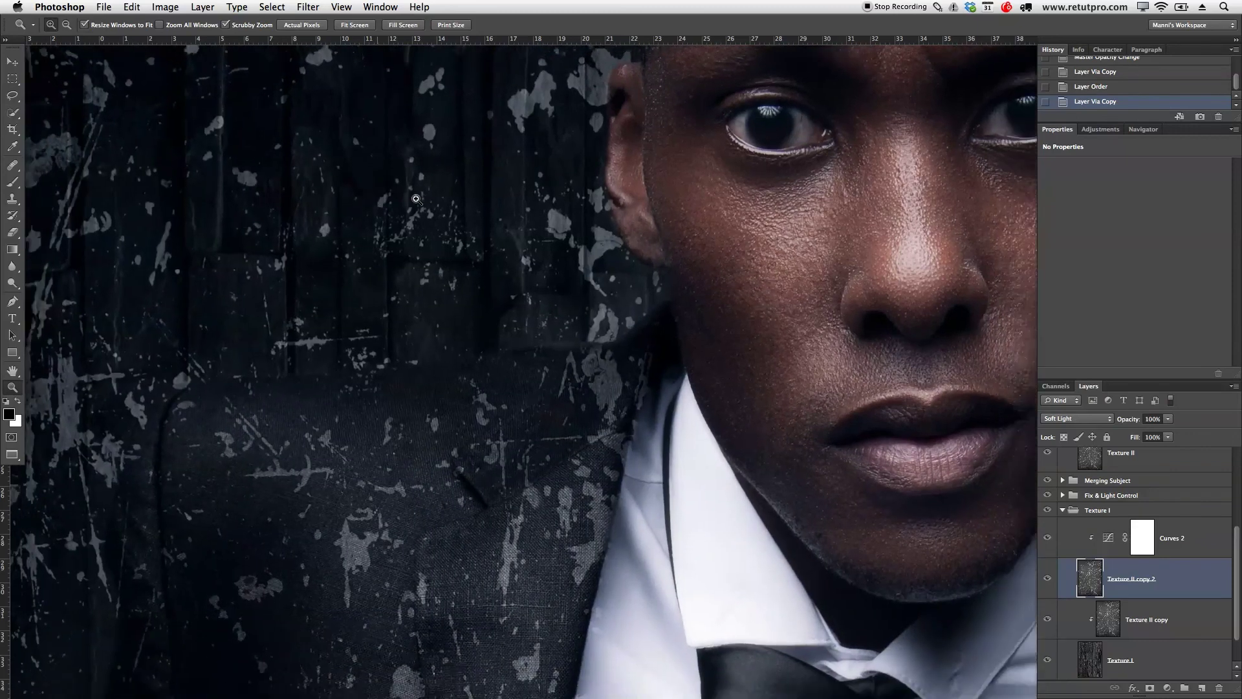
key("ctrl+0")
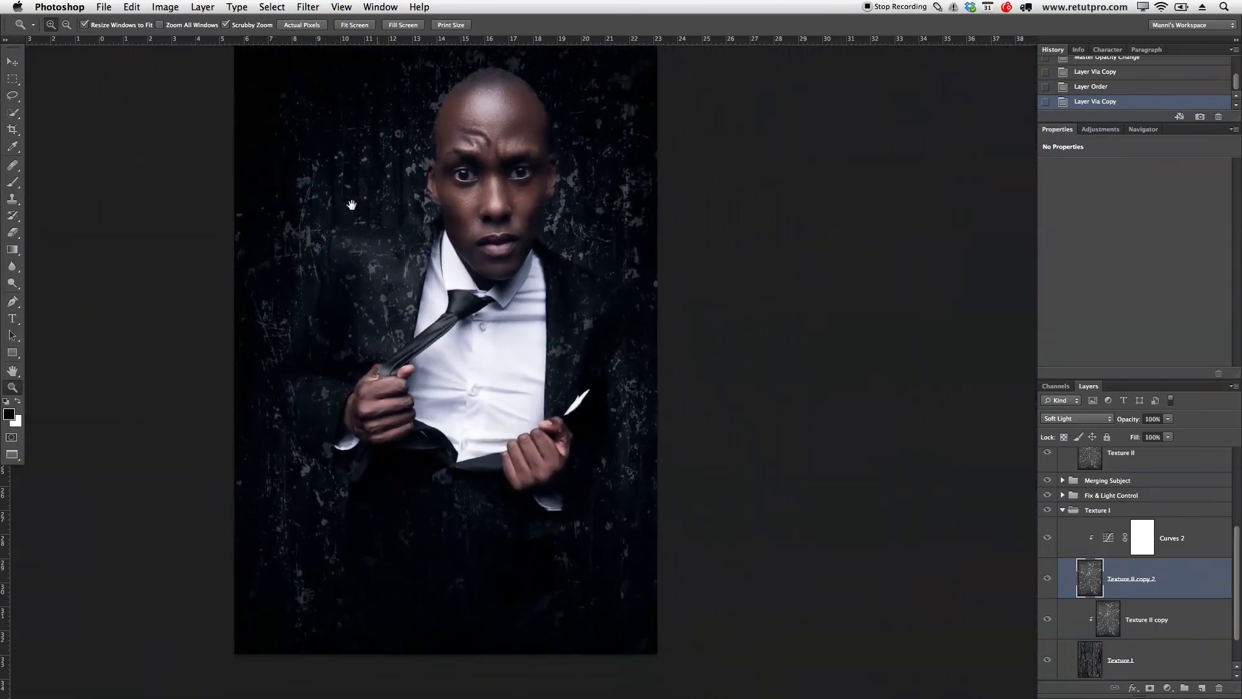
key("Delete")
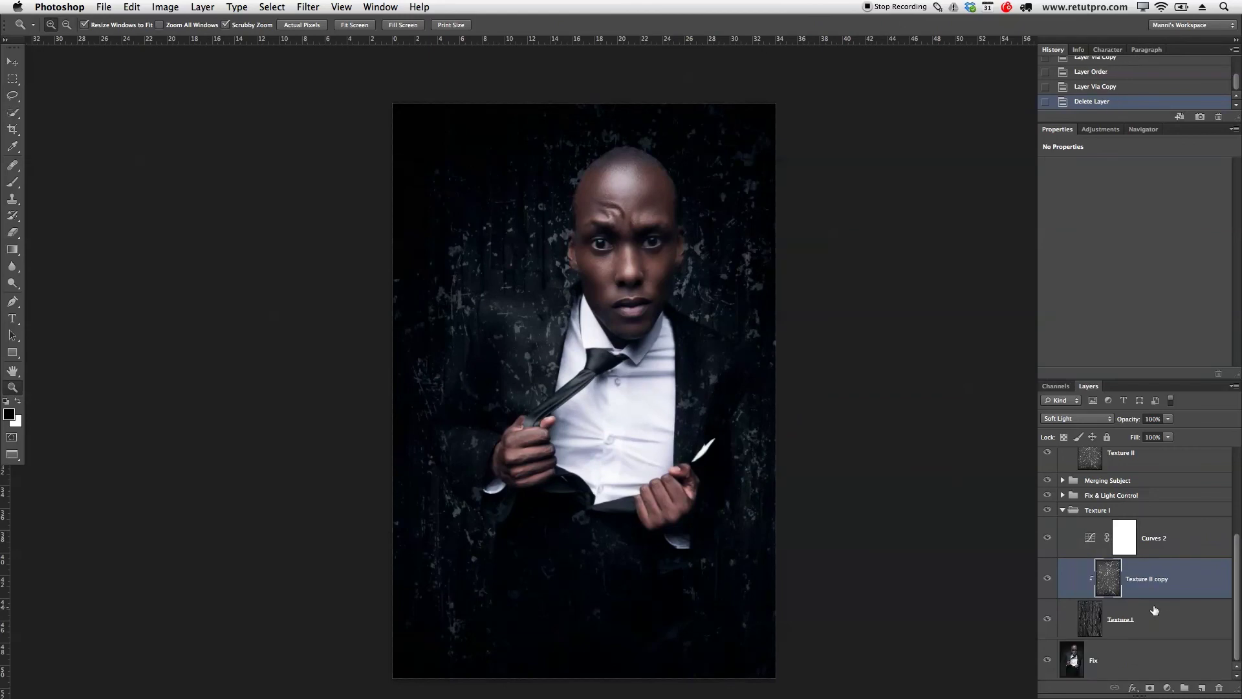
key("Delete")
left_click(1136, 599, "alt")
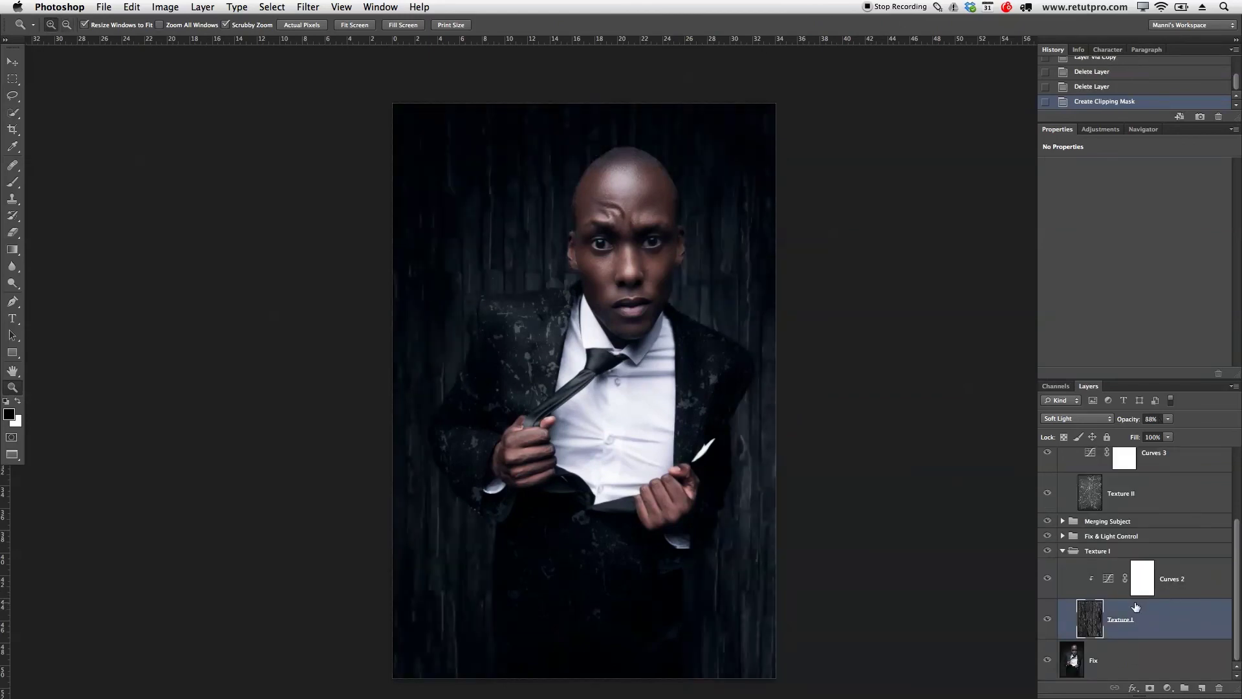
left_click_drag(1124, 379, 1119, 176)
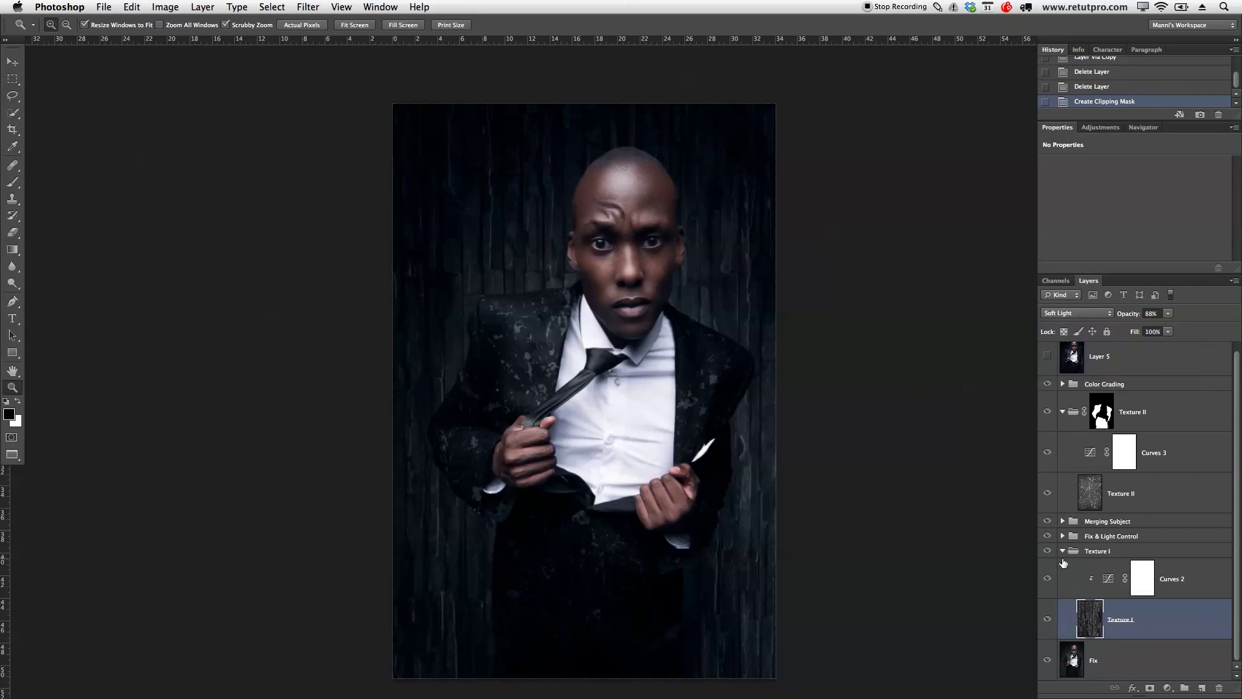